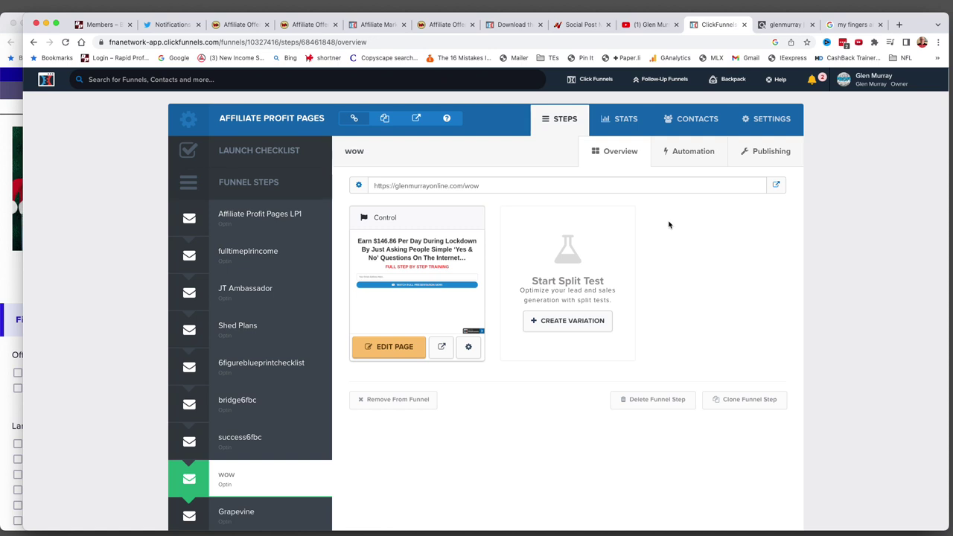
Open the wow opt-in page for editing, and switch to the WarriorPlus affiliate offers list
{"action": "left_click", "coordinate": [392, 346]}
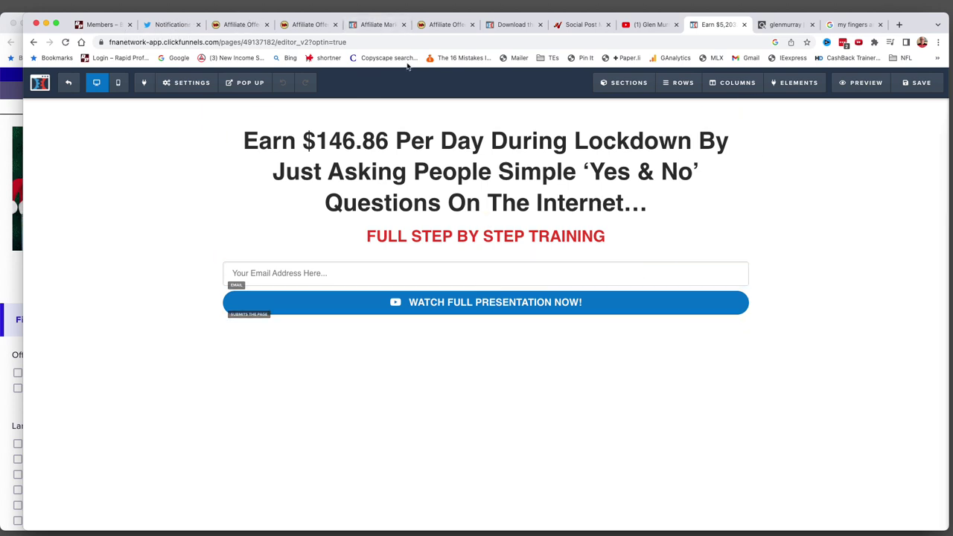
{"action": "left_click", "coordinate": [307, 26]}
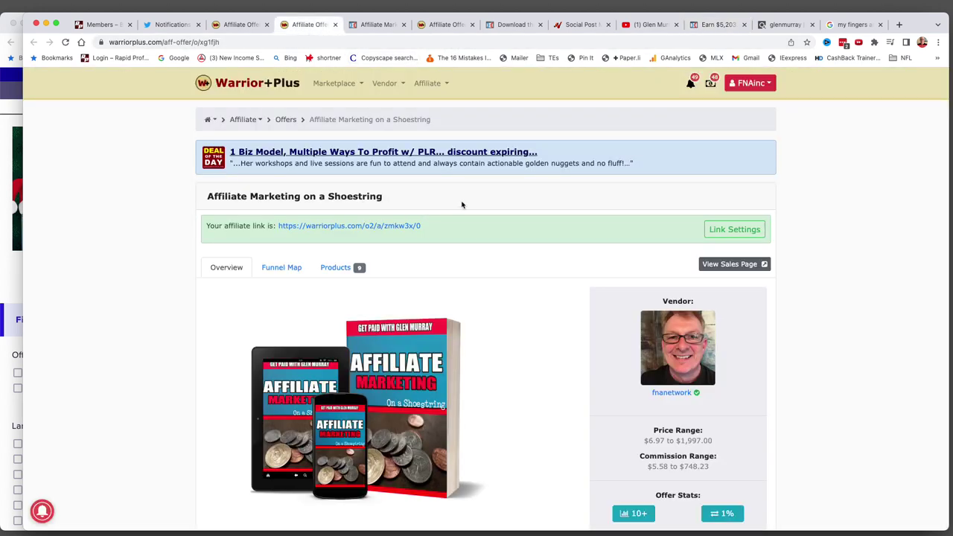
{"action": "left_click", "coordinate": [240, 26]}
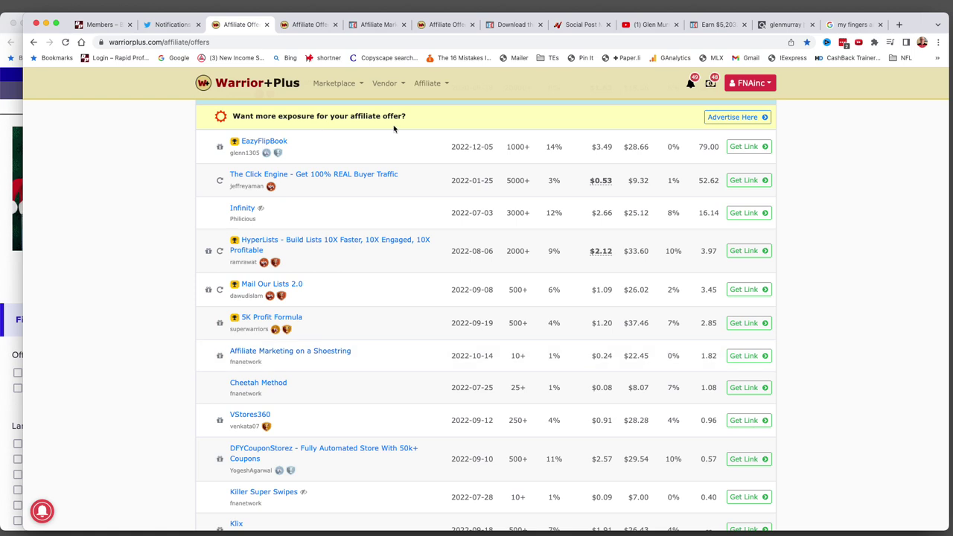
{"action": "left_click", "coordinate": [445, 86]}
{"action": "left_click", "coordinate": [437, 124]}
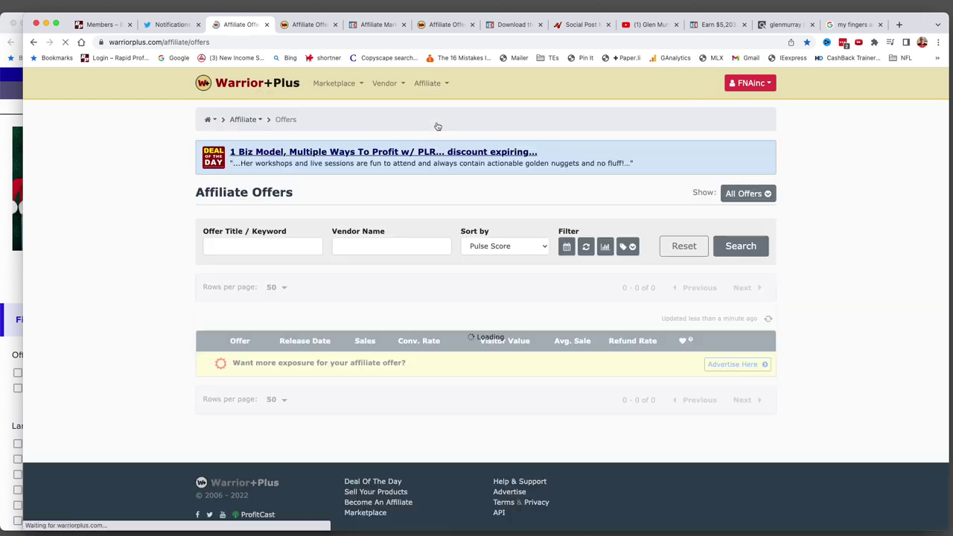
Search the affiliate offers for the keyword "shoestring" and examine the matching offers
{"action": "left_click", "coordinate": [266, 247]}
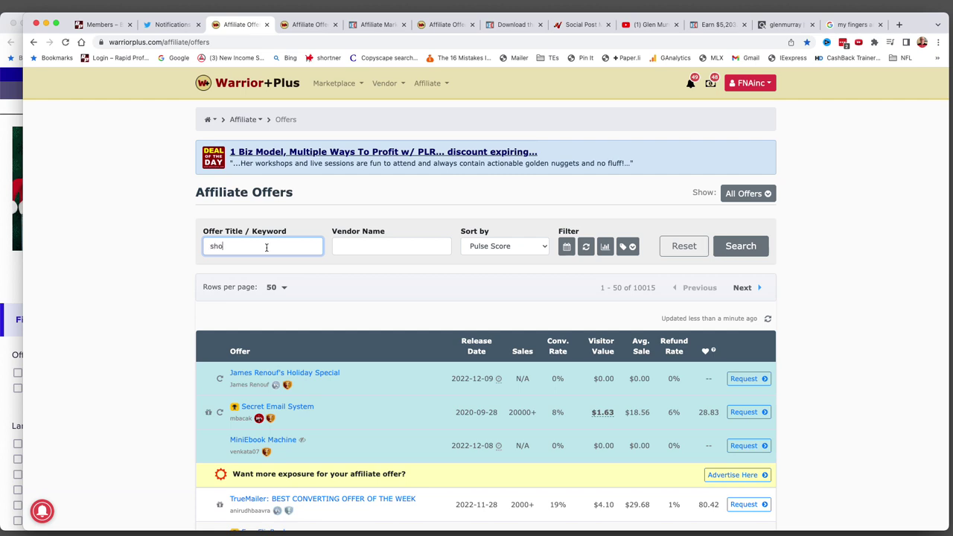
{"action": "type", "text": "shoestring"}
{"action": "left_click", "coordinate": [742, 252]}
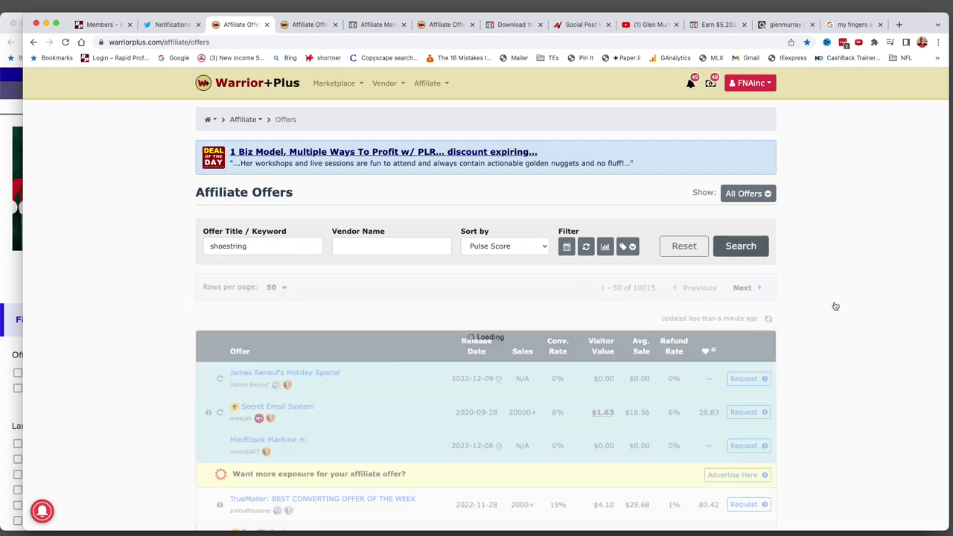
{"action": "scroll", "coordinate": [447, 372], "scroll_direction": "down", "scroll_amount": 4}
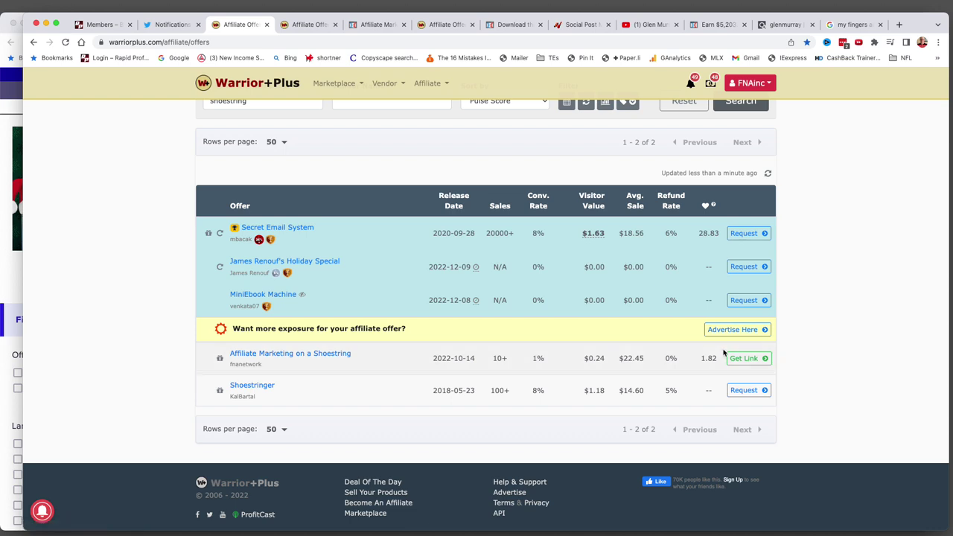
View the approval request form for promoting the Shoestringer offer, and close it and the offer page without submitting
{"action": "left_click", "coordinate": [747, 360]}
{"action": "left_click", "coordinate": [743, 390]}
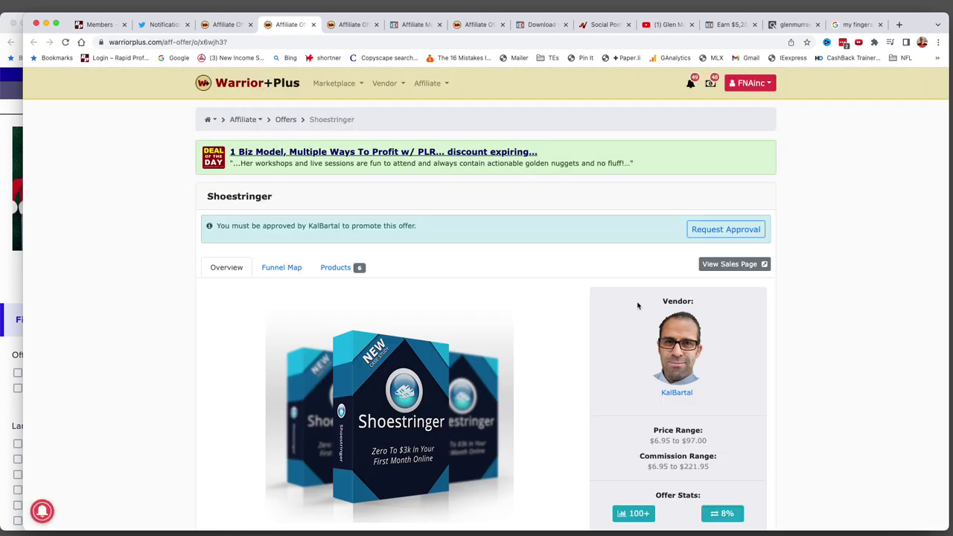
{"action": "left_click", "coordinate": [722, 232]}
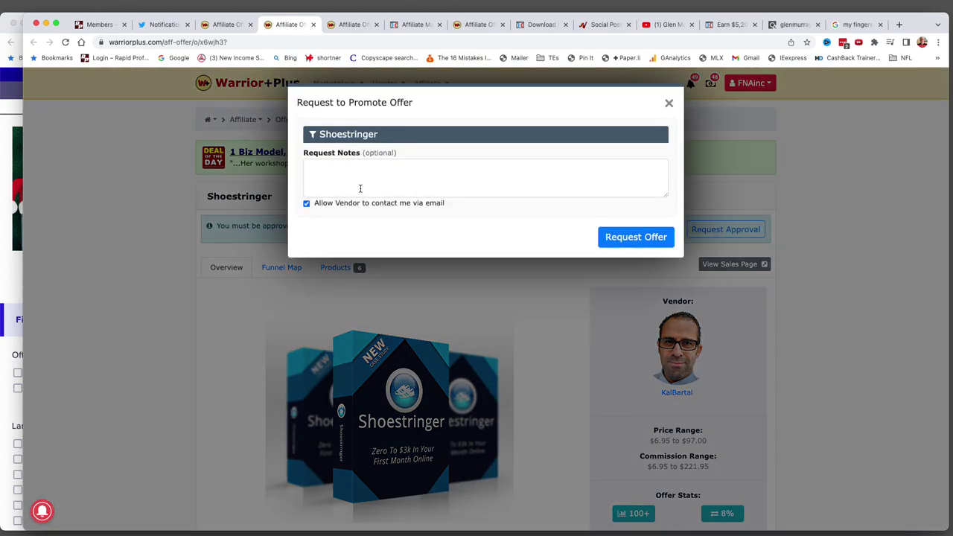
{"action": "left_click", "coordinate": [668, 104]}
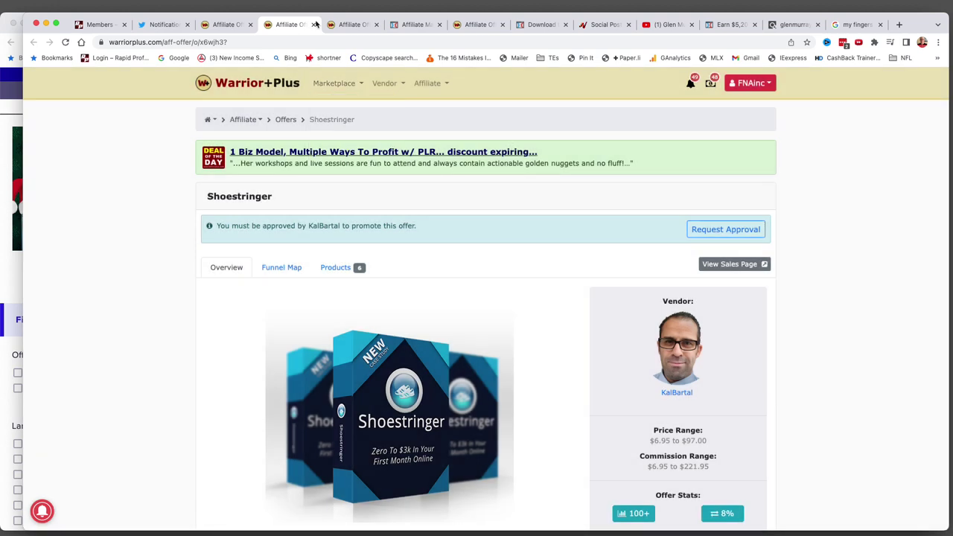
{"action": "left_click", "coordinate": [313, 25]}
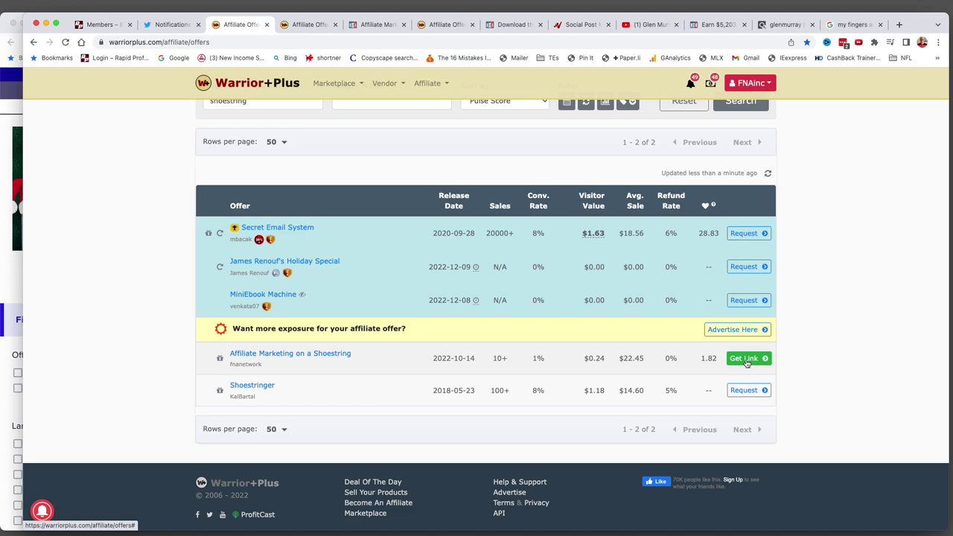
Review the affiliate link and the sales page headline of the Affiliate Marketing on a Shoestring offer, dismissing the discount pop-up
{"action": "left_click", "coordinate": [745, 360]}
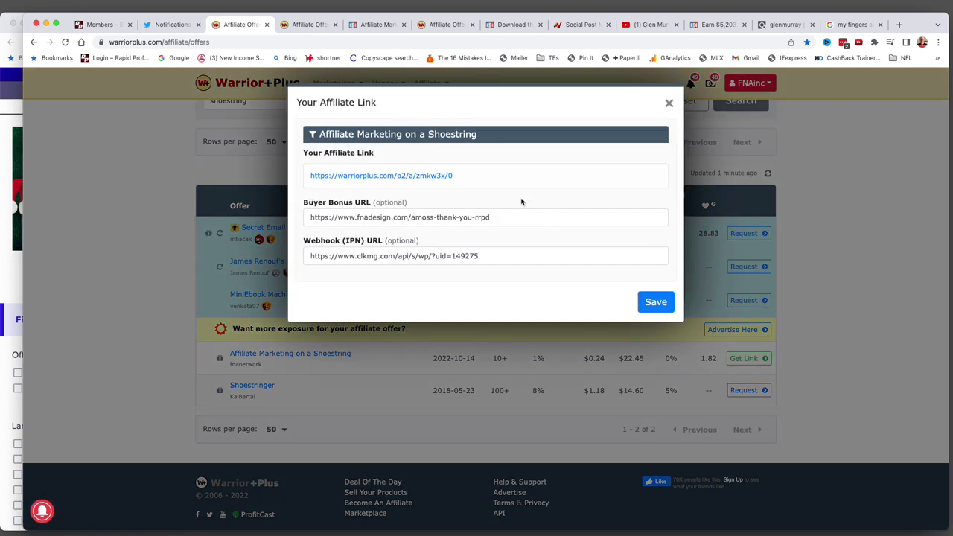
{"action": "left_click", "coordinate": [668, 103]}
{"action": "left_click", "coordinate": [308, 26]}
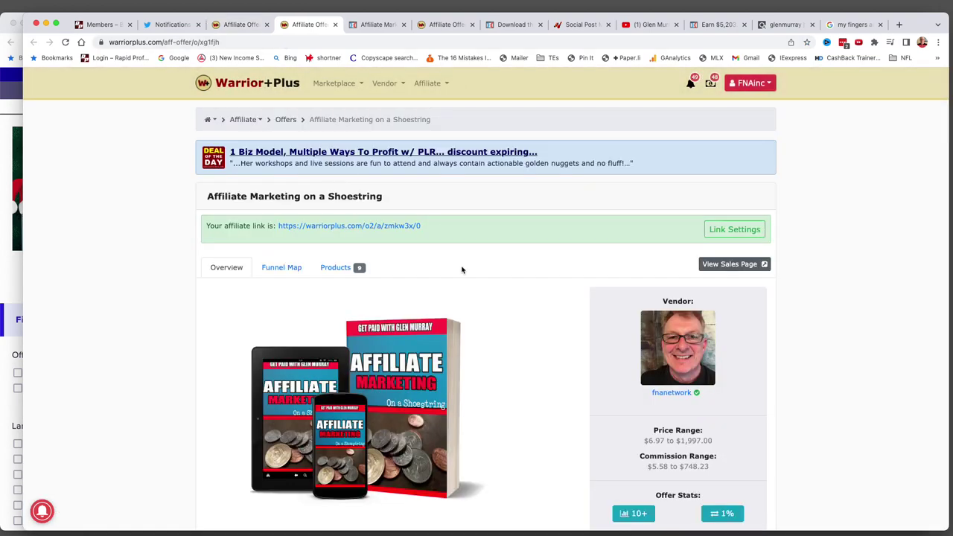
{"action": "left_click", "coordinate": [736, 267]}
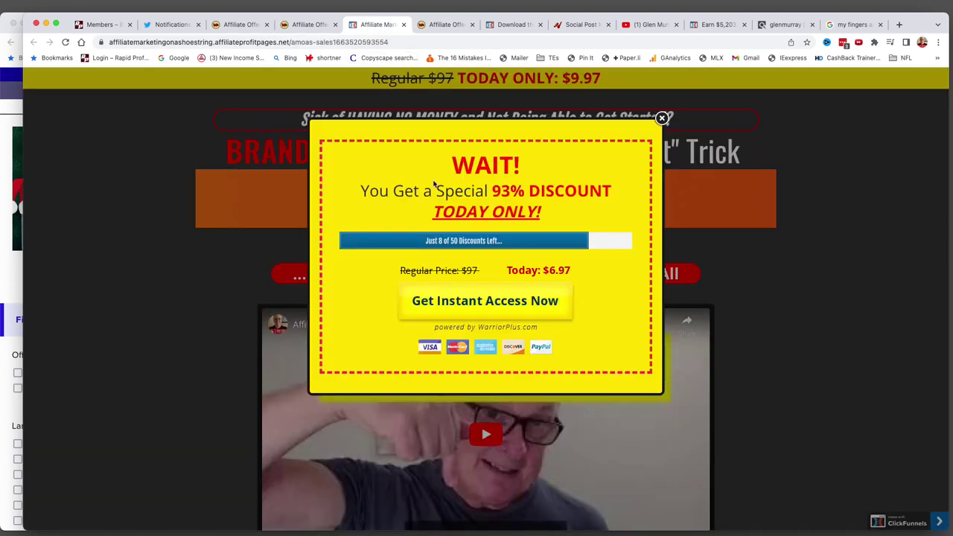
{"action": "left_click", "coordinate": [661, 118]}
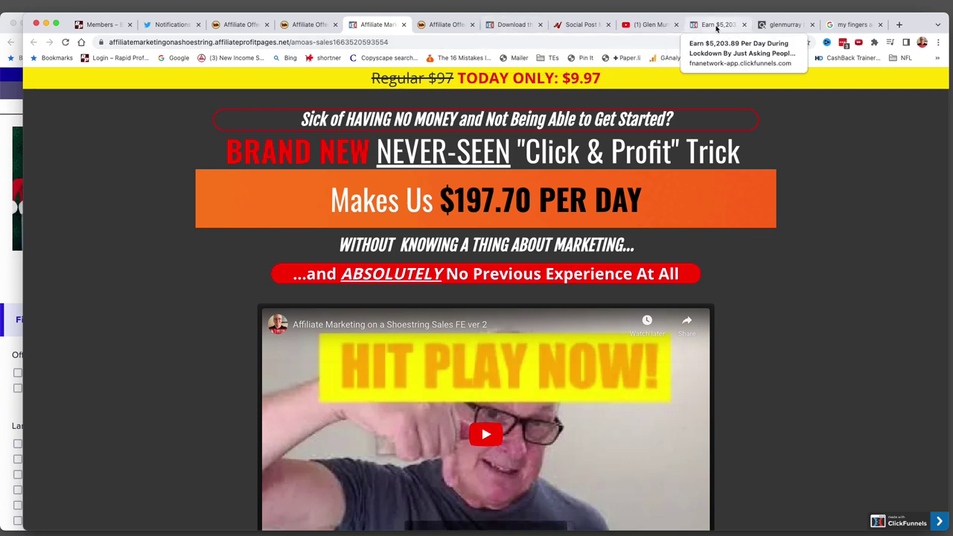
Switch back to the opt-in page editor and replace the main headline with "Learn The Secret to"
{"action": "left_click", "coordinate": [704, 25]}
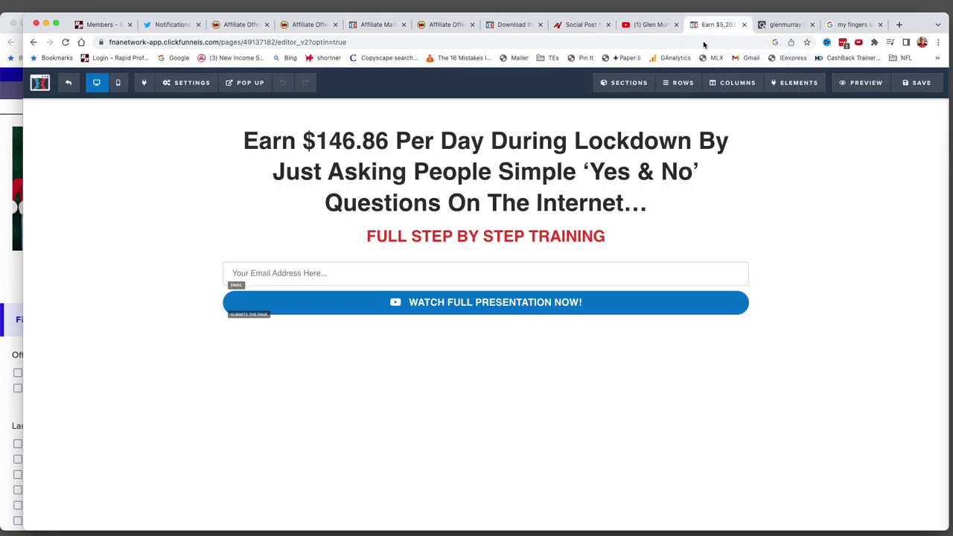
{"action": "left_click", "coordinate": [427, 168]}
{"action": "key", "text": "super+a"}
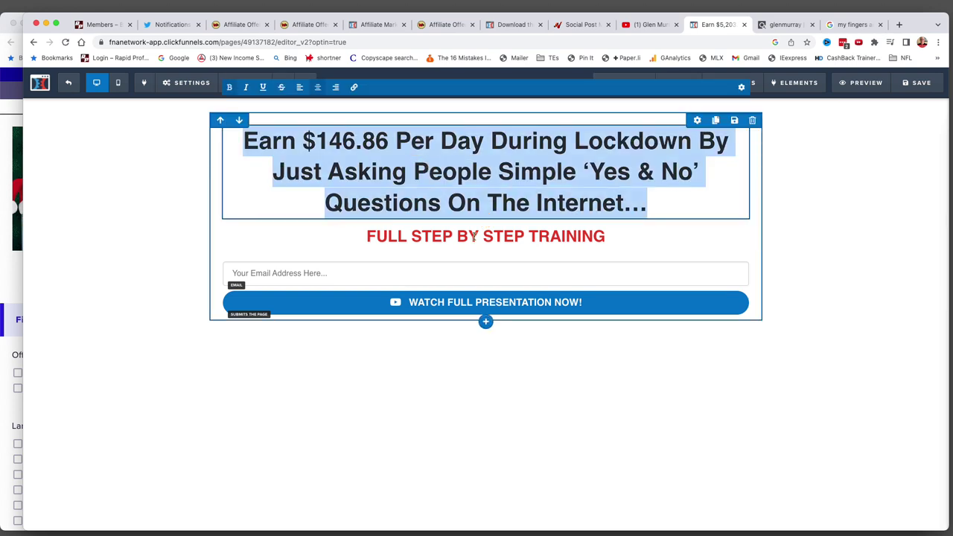
{"action": "type", "text": "Learn "}
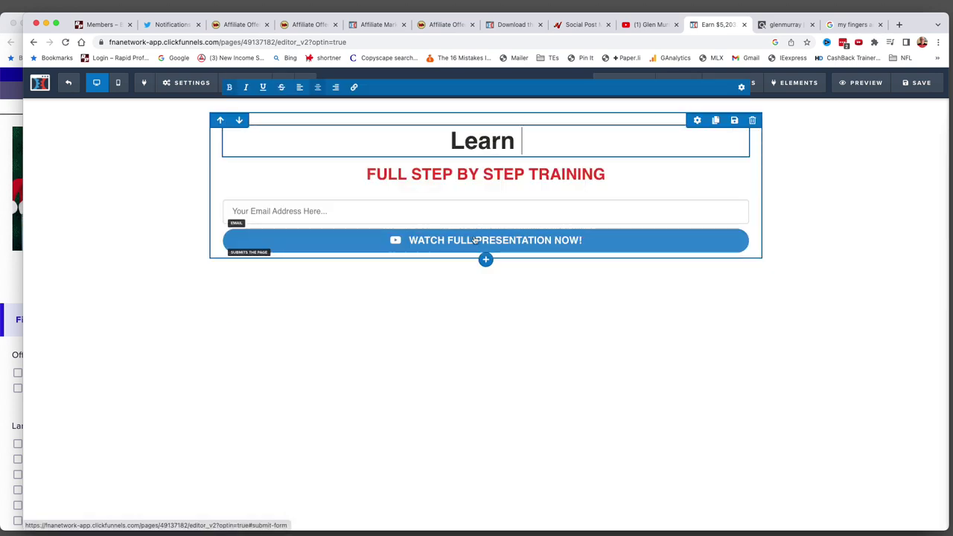
{"action": "type", "text": "The Secrert "}
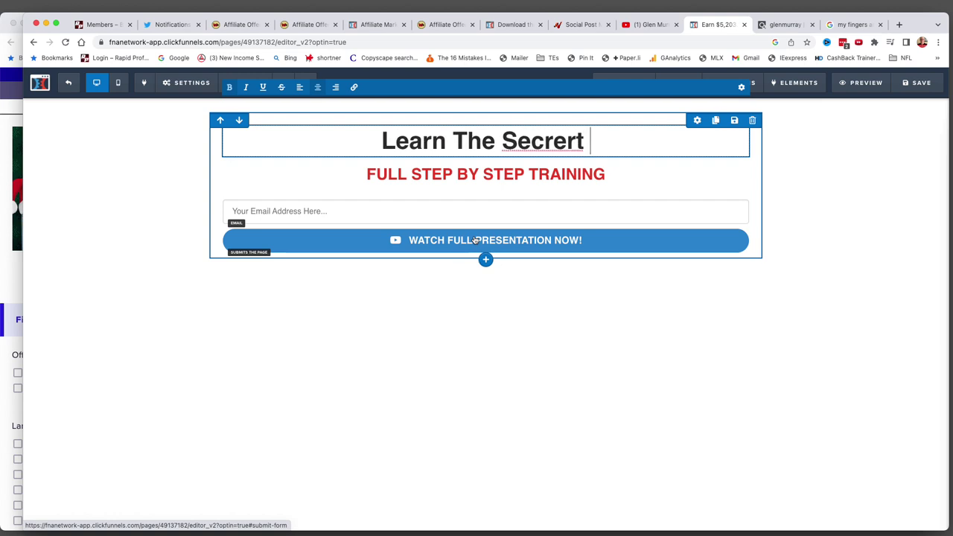
{"action": "type", "text": "to"}
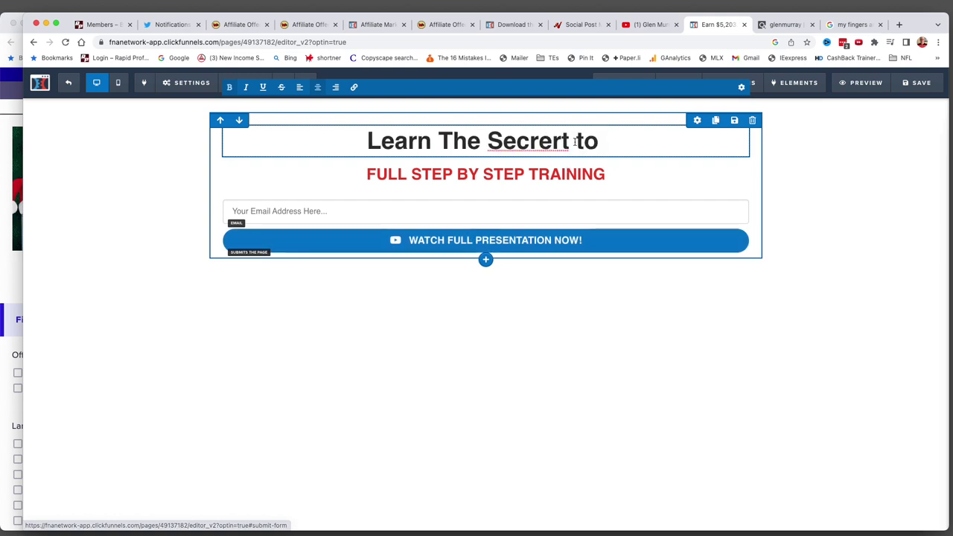
{"action": "left_click", "coordinate": [561, 143]}
{"action": "key", "text": "BackSpace"}
{"action": "left_click", "coordinate": [627, 147]}
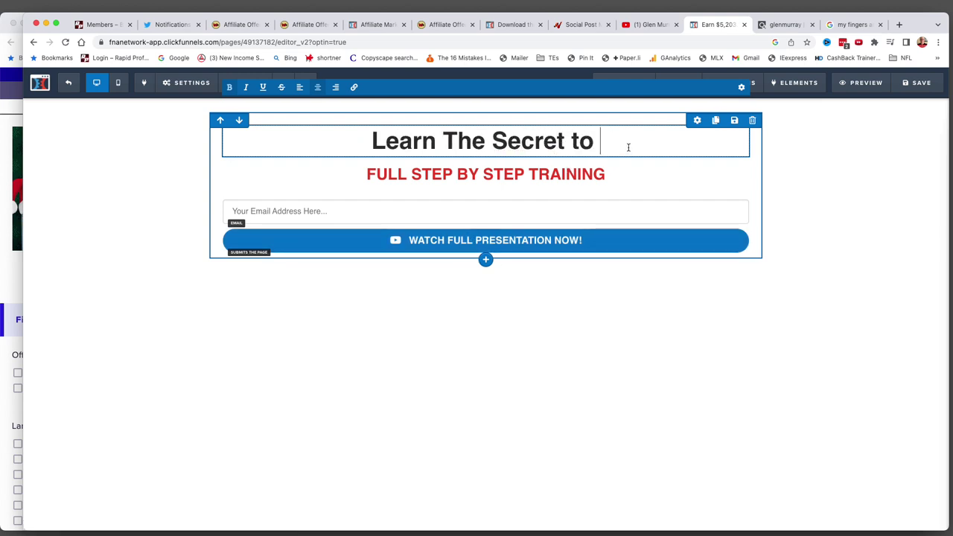
Add the word "Making" to the end of the headline and start a second headline line
{"action": "type", "text": "Makeing"}
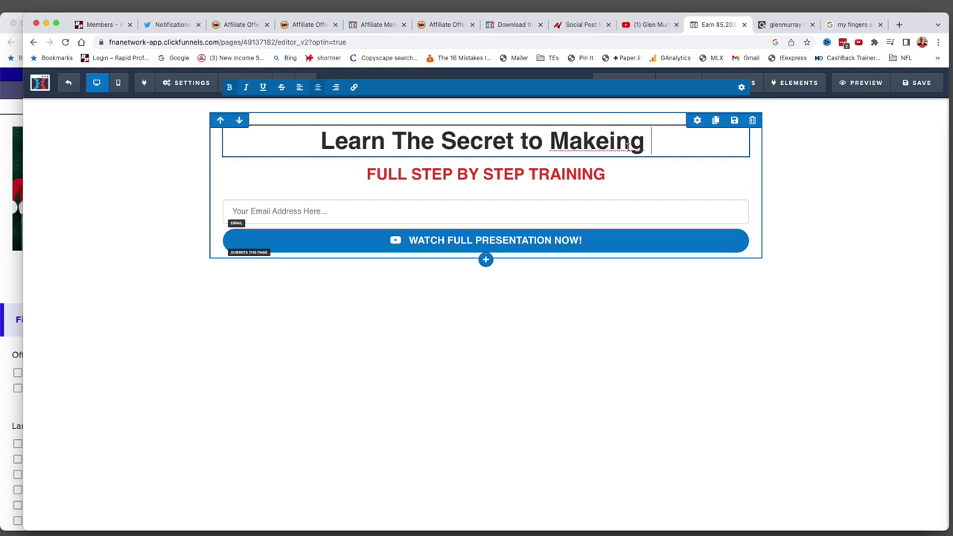
{"action": "key", "text": "BackSpace"}
{"action": "key", "text": "BackSpace"}
{"action": "key", "text": "BackSpace"}
{"action": "key", "text": "BackSpace"}
{"action": "key", "text": "BackSpace"}
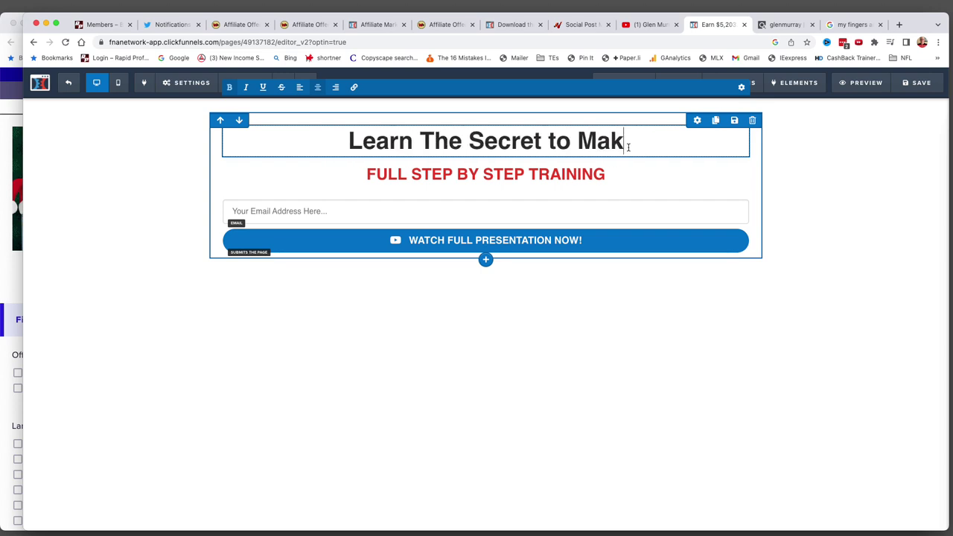
{"action": "type", "text": "ing"}
{"action": "key", "text": "Return"}
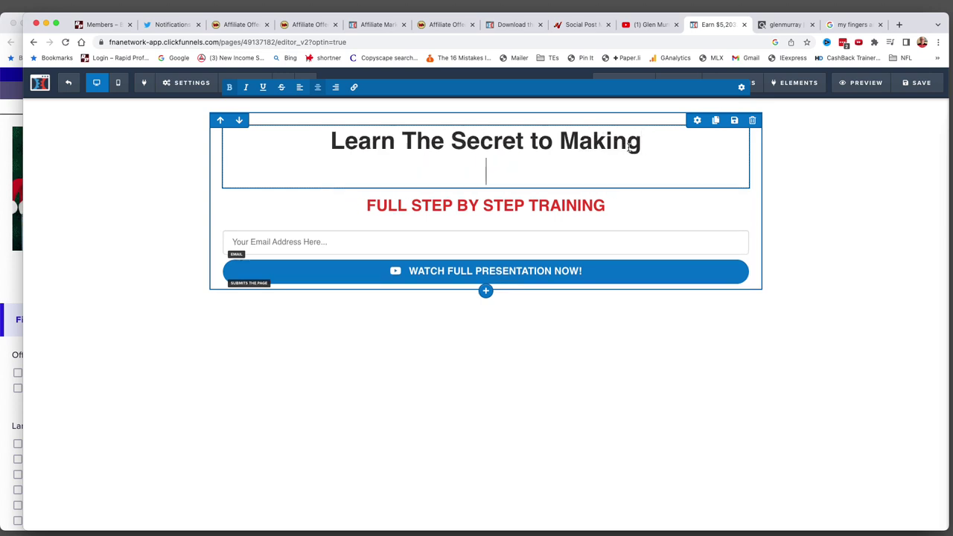
Enter "$197.70" on the headline's second line, checking the daily figure against the offer's sales page
{"action": "type", "text": "$197"}
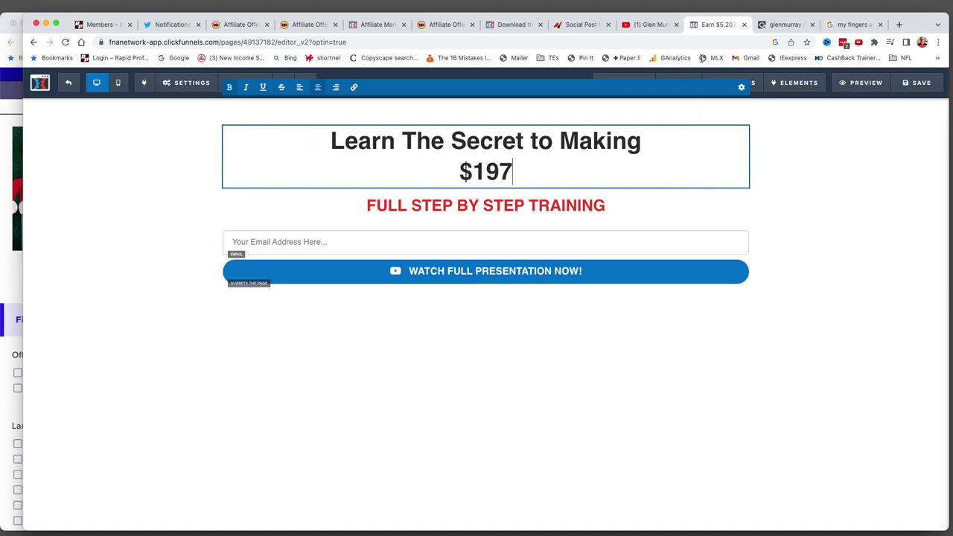
{"action": "left_click", "coordinate": [365, 25]}
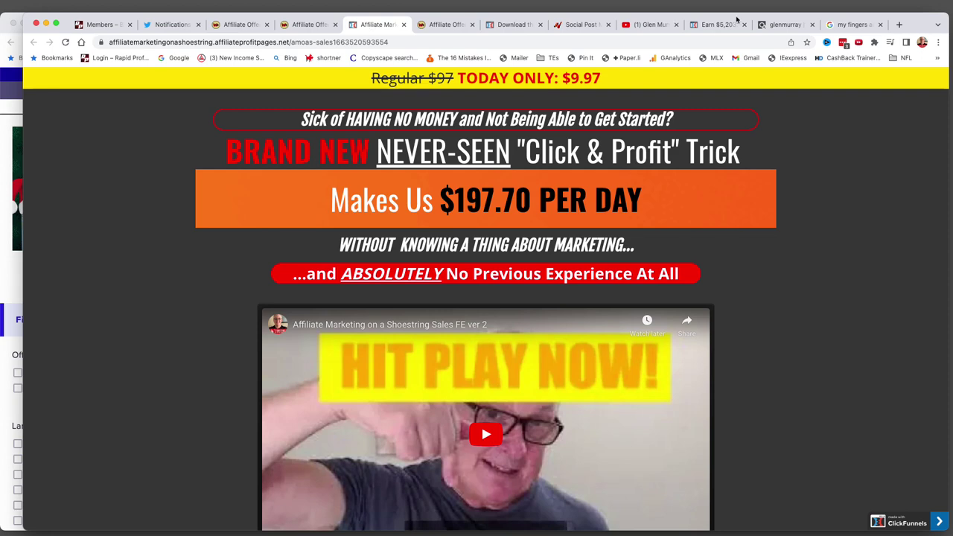
{"action": "left_click", "coordinate": [785, 25]}
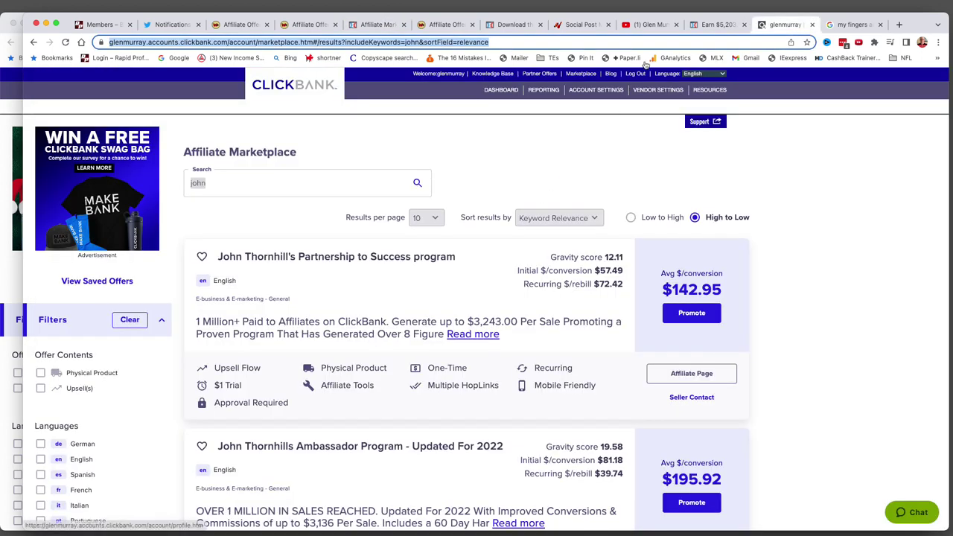
{"action": "left_click", "coordinate": [718, 25]}
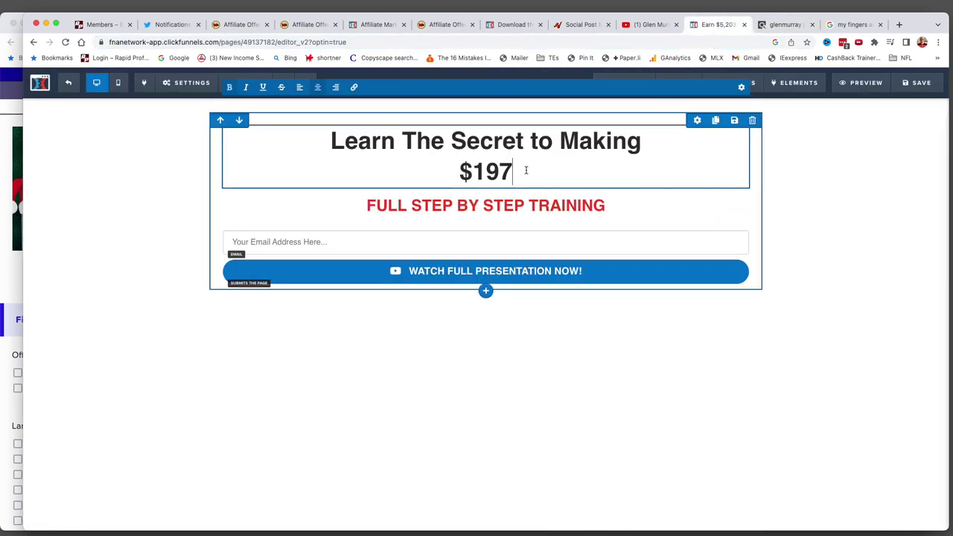
{"action": "type", "text": ".70"}
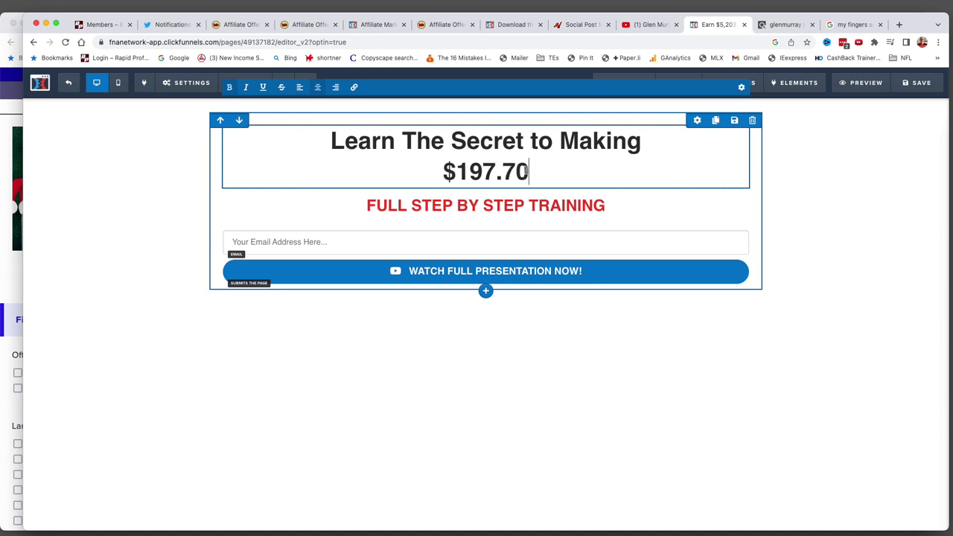
Complete the headline's second line with "+ Per Day Online" after the amount
{"action": "type", "text": "+ Pe"}
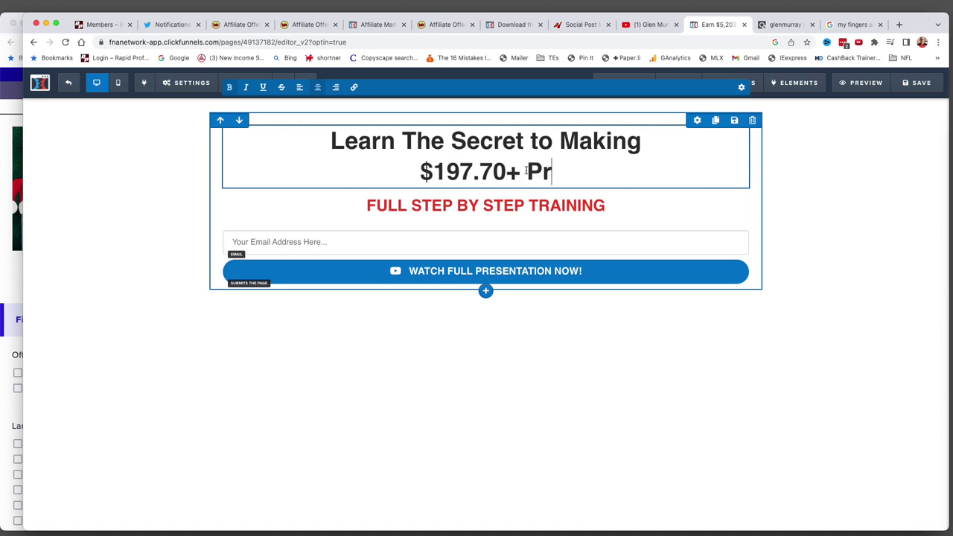
{"action": "type", "text": "rday"}
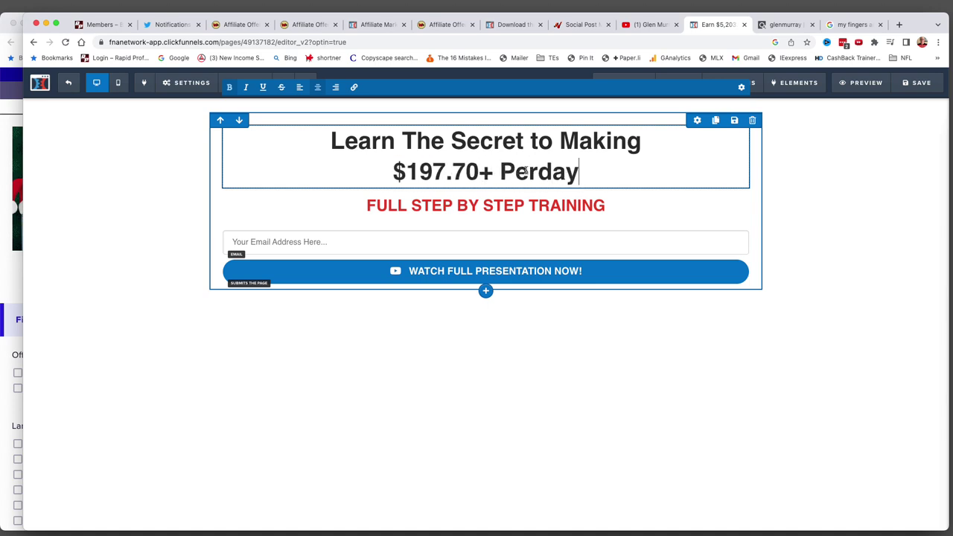
{"action": "key", "text": "BackSpace"}
{"action": "key", "text": "BackSpace"}
{"action": "key", "text": "BackSpace"}
{"action": "type", "text": "Day "}
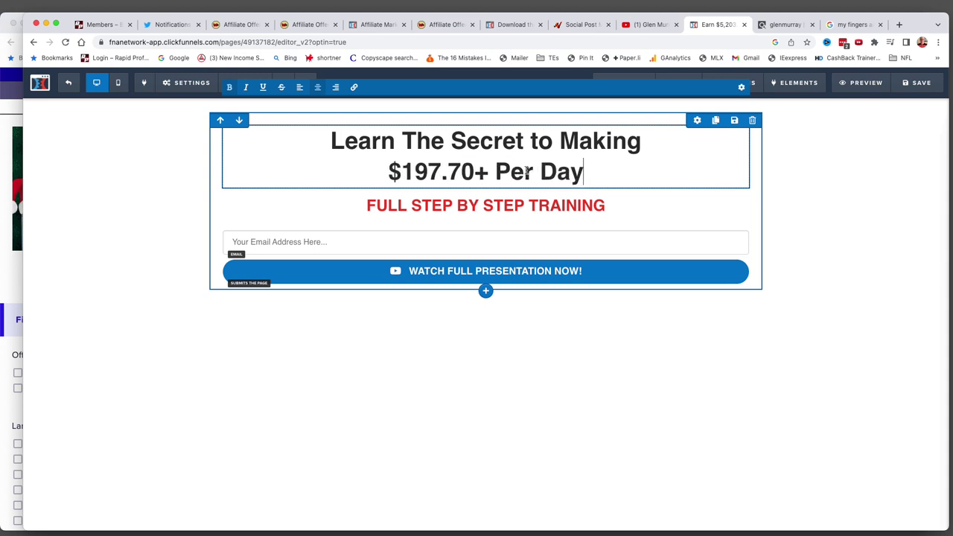
{"action": "type", "text": "Online"}
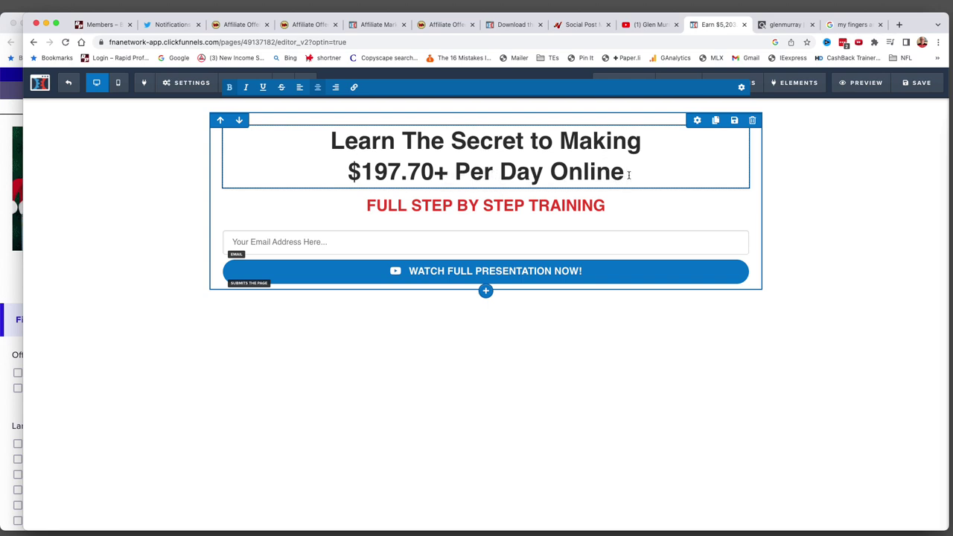
Try a red background on the row holding the headline and form, and make it fully transparent again
{"action": "left_click_drag", "start_coordinate": [629, 172], "coordinate": [342, 179]}
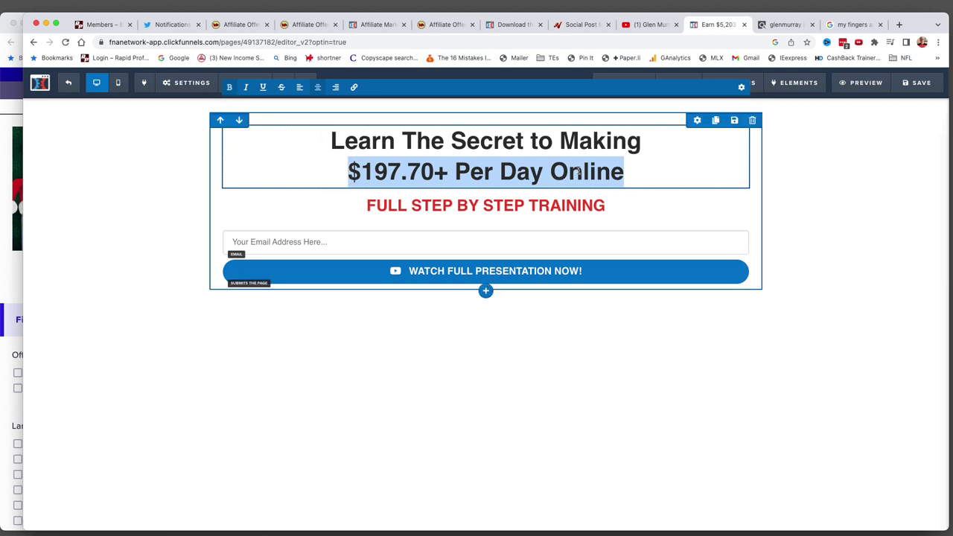
{"action": "left_click", "coordinate": [697, 119]}
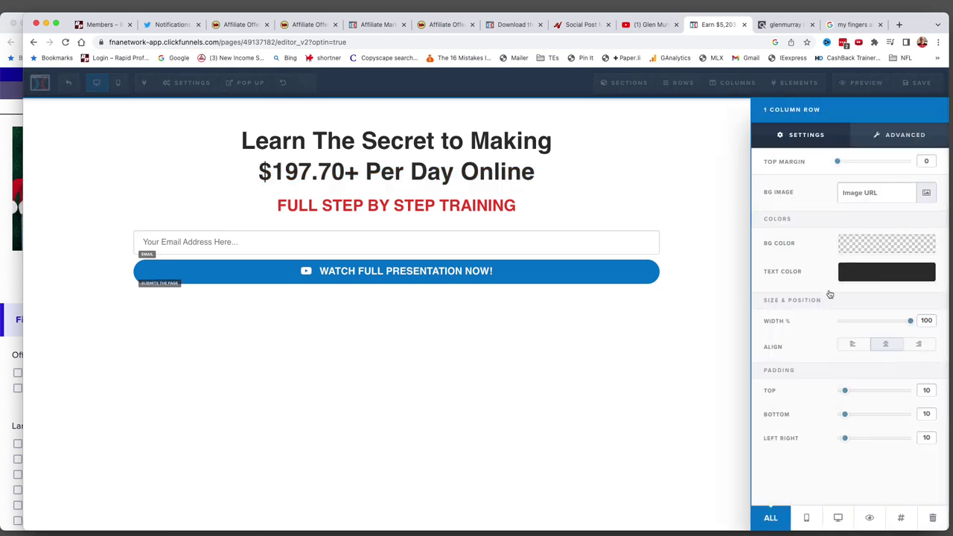
{"action": "left_click", "coordinate": [871, 250]}
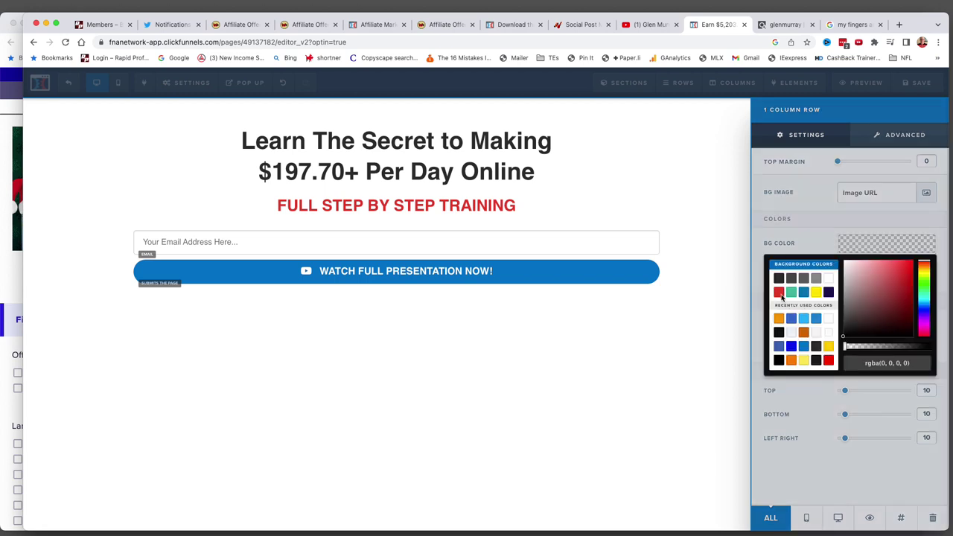
{"action": "left_click", "coordinate": [828, 360]}
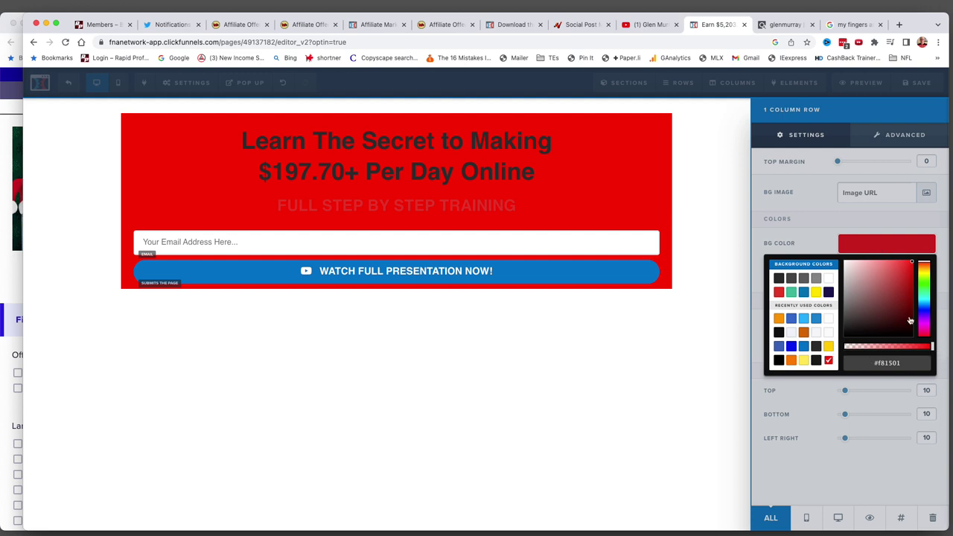
{"action": "left_click_drag", "start_coordinate": [933, 347], "coordinate": [844, 347]}
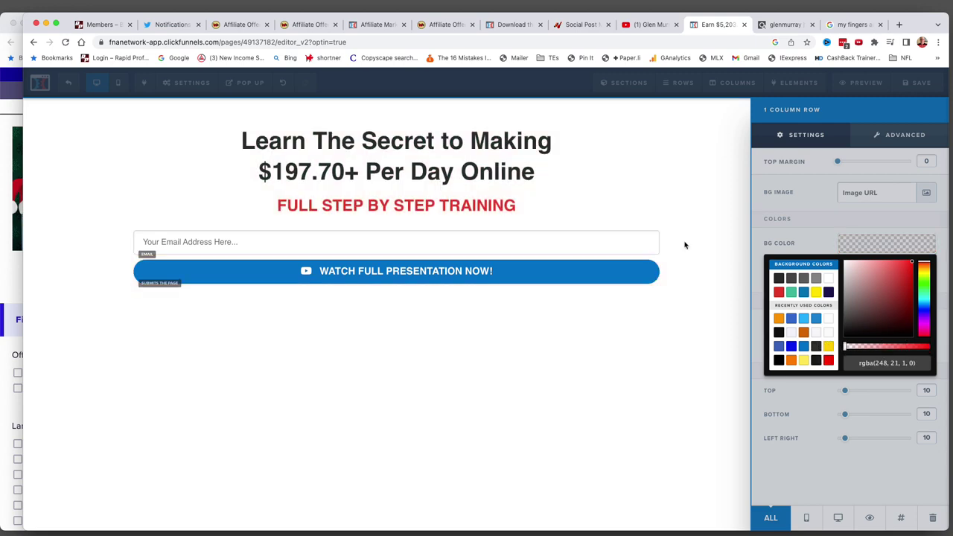
{"action": "left_click", "coordinate": [659, 228]}
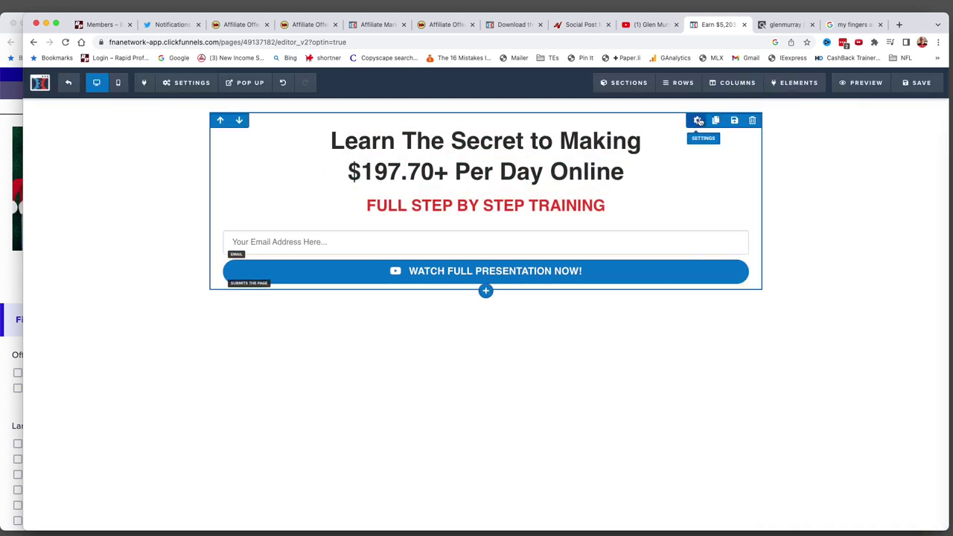
{"action": "left_click", "coordinate": [700, 122]}
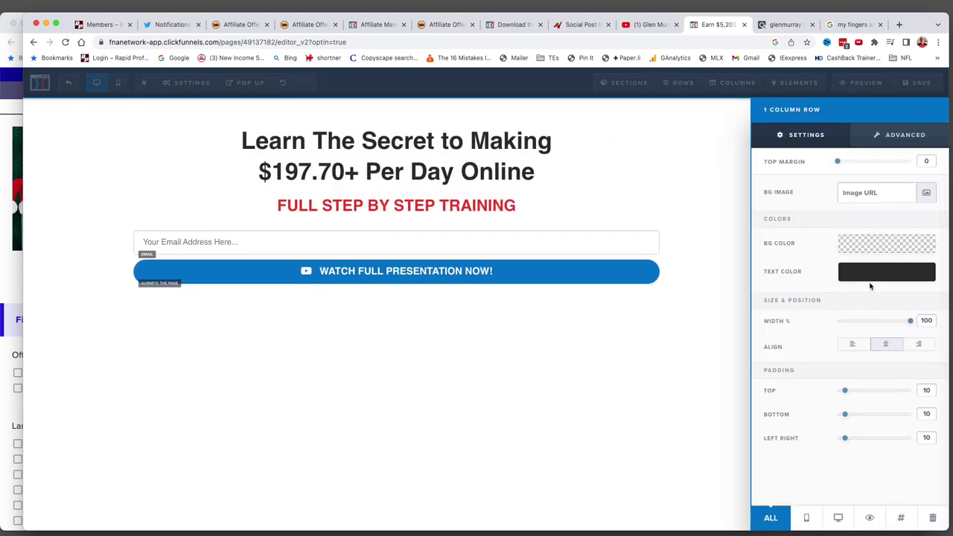
{"action": "left_click", "coordinate": [514, 173]}
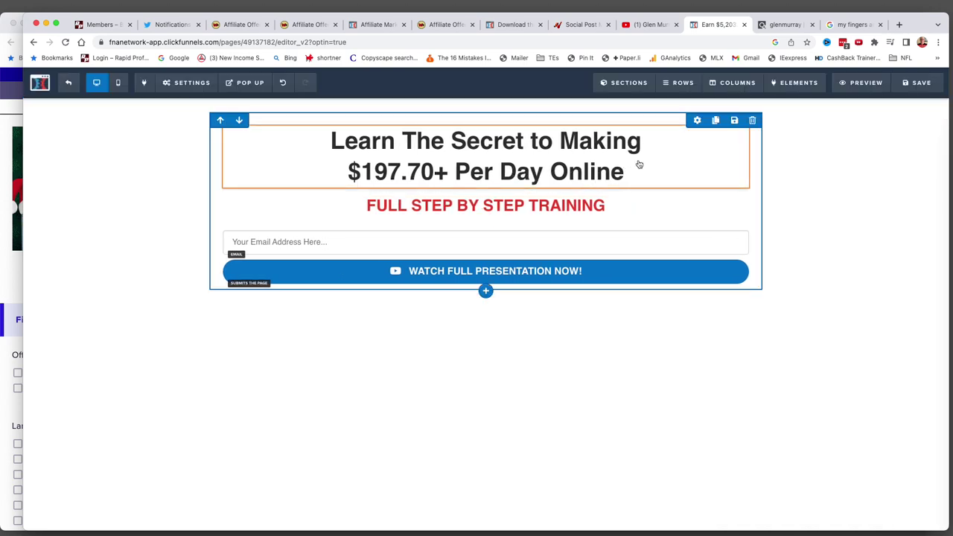
{"action": "left_click", "coordinate": [704, 120]}
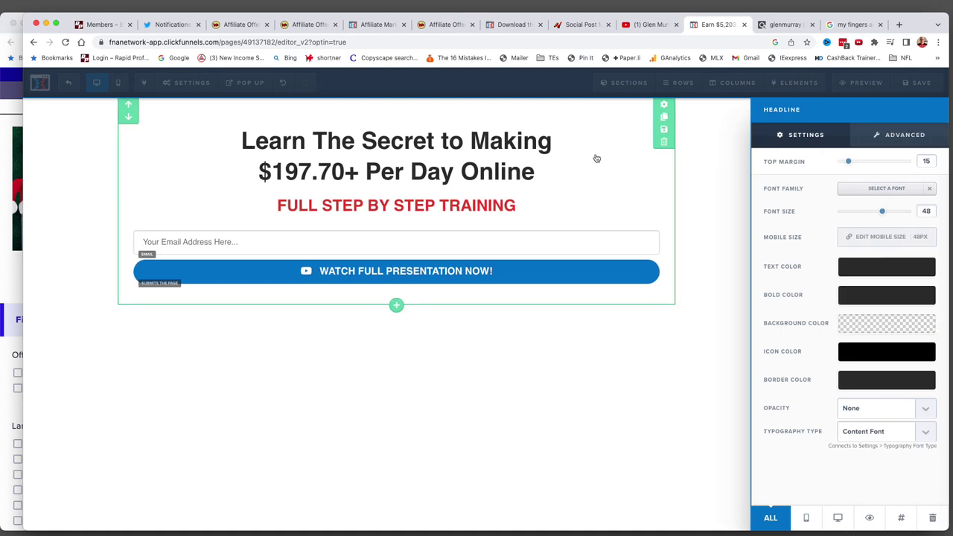
{"action": "left_click", "coordinate": [722, 206]}
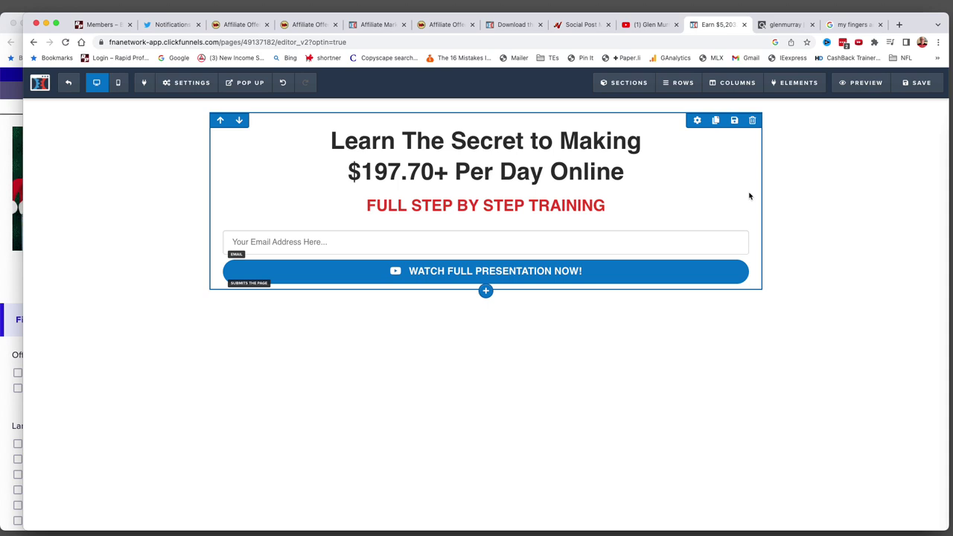
Set the main headline's bold color to bright red (#f61501)
{"action": "mouse_move", "coordinate": [659, 166]}
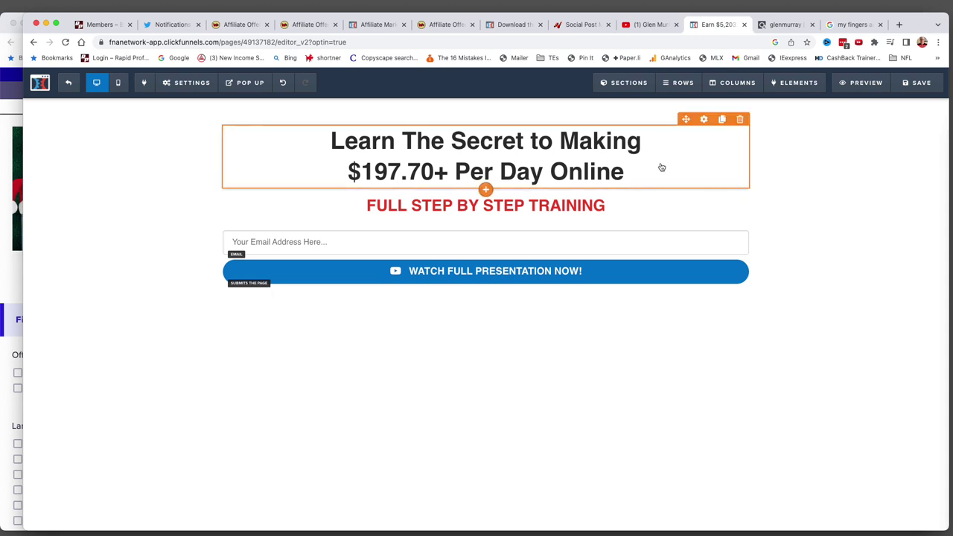
{"action": "left_click", "coordinate": [704, 121]}
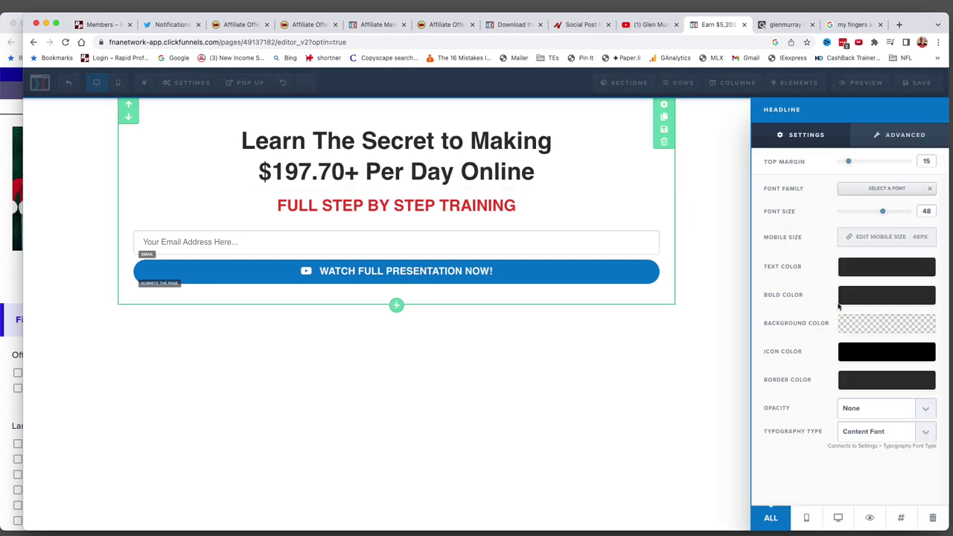
{"action": "left_click", "coordinate": [874, 298]}
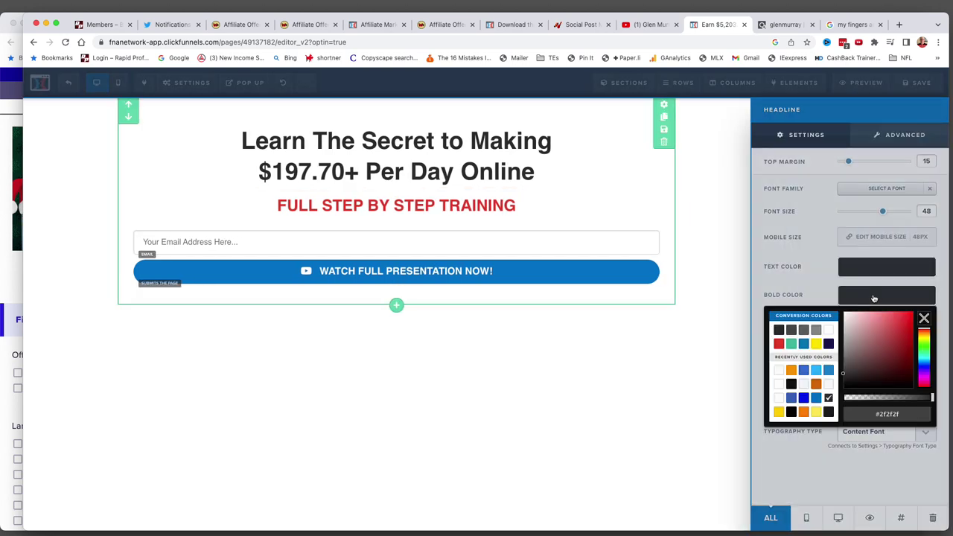
{"action": "left_click", "coordinate": [778, 344]}
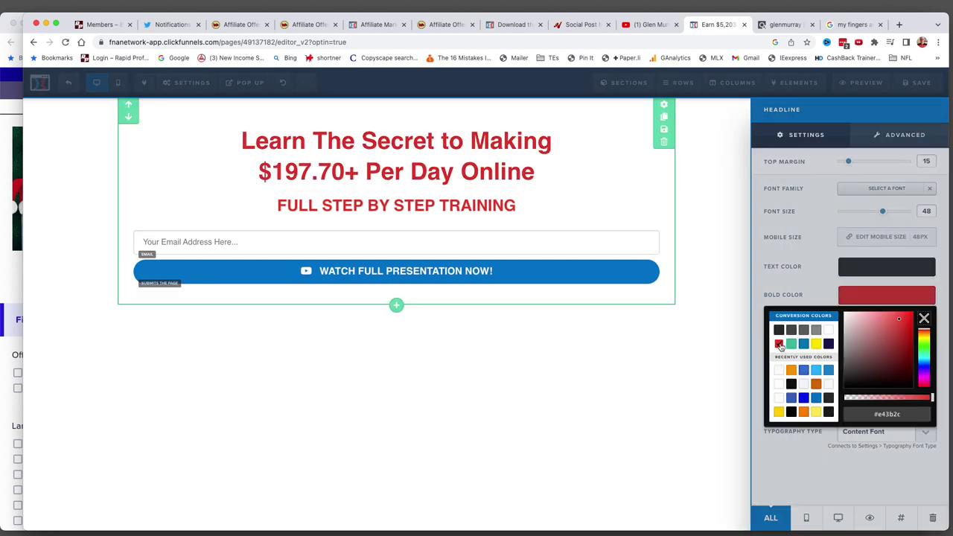
{"action": "left_click", "coordinate": [912, 316]}
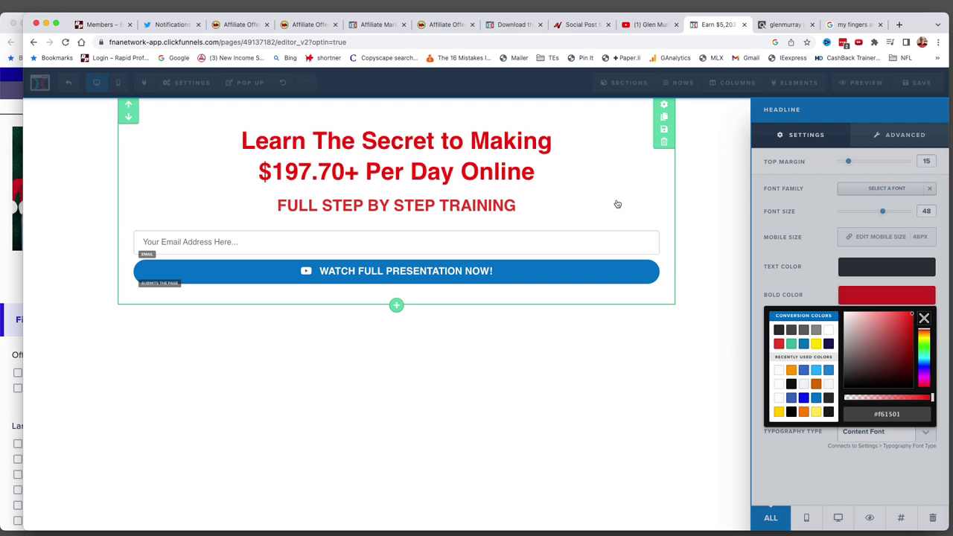
Remove the bold formatting from both lines of the main headline
{"action": "left_click", "coordinate": [568, 170]}
{"action": "left_click", "coordinate": [568, 170]}
{"action": "triple_click", "coordinate": [568, 171]}
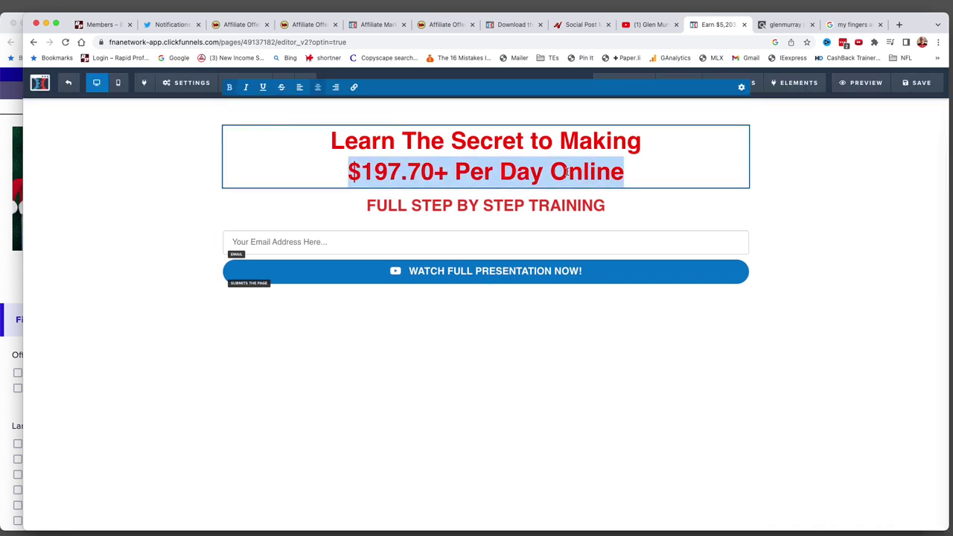
{"action": "left_click", "coordinate": [568, 171]}
{"action": "left_click_drag", "start_coordinate": [633, 176], "coordinate": [305, 143]}
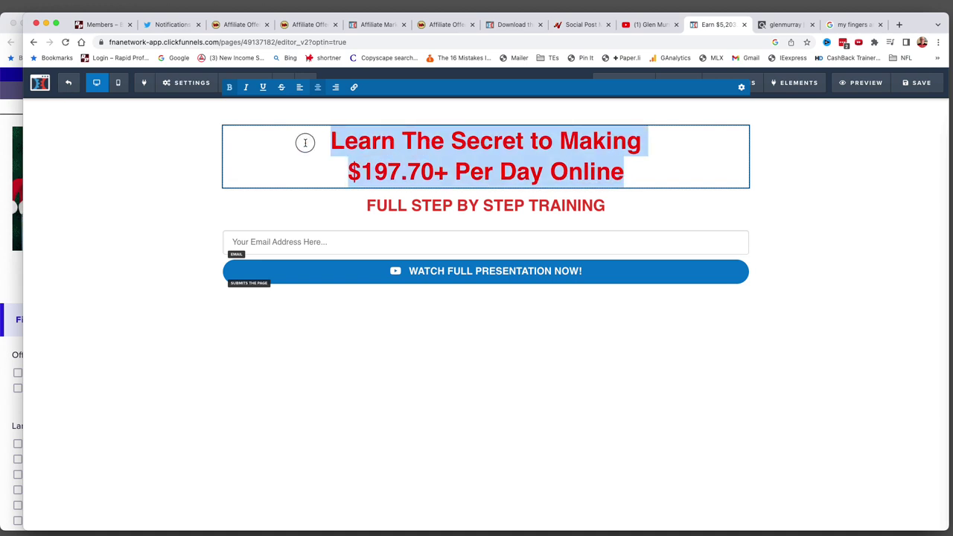
{"action": "left_click", "coordinate": [230, 87]}
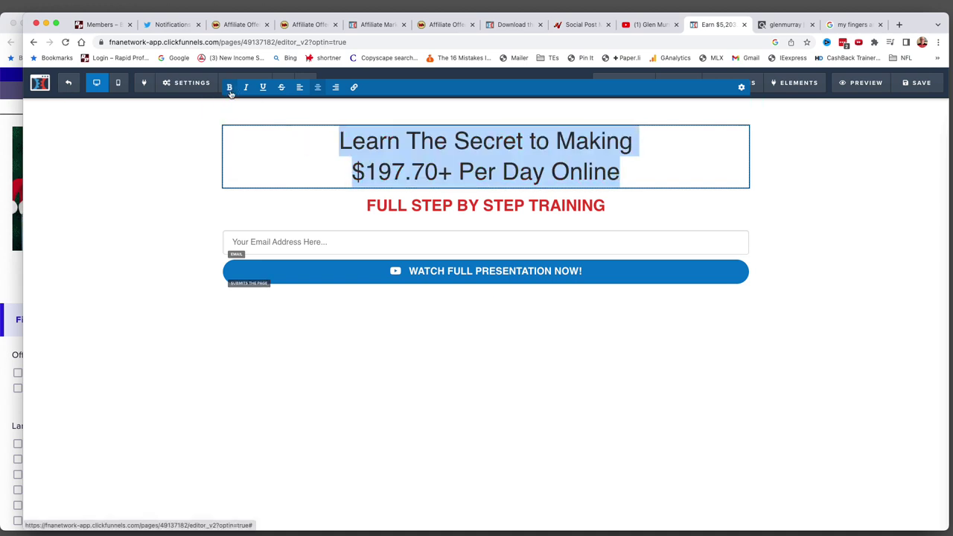
Make only the headline's second line, "$197.70+ Per Day Online", bold and underlined
{"action": "left_click", "coordinate": [519, 154]}
{"action": "left_click_drag", "start_coordinate": [621, 173], "coordinate": [352, 172]}
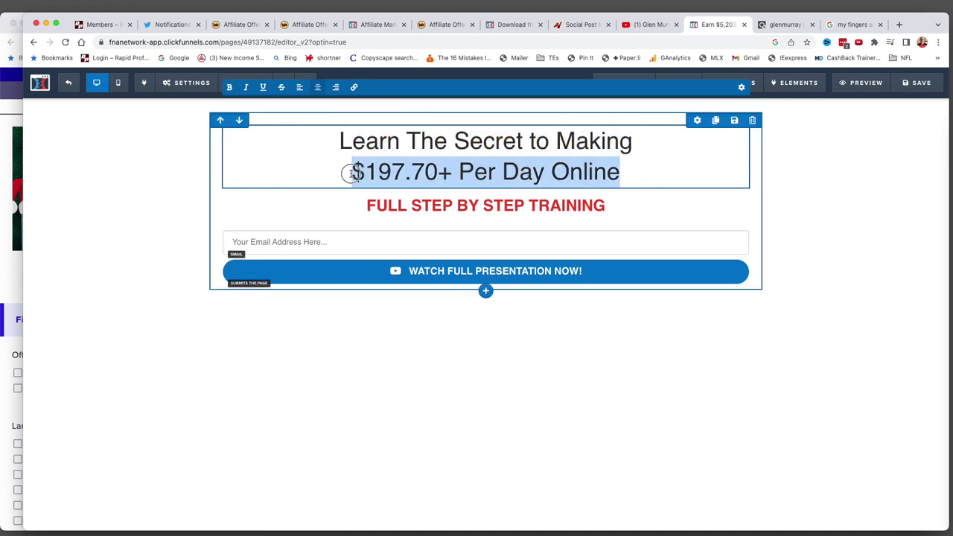
{"action": "left_click", "coordinate": [229, 87]}
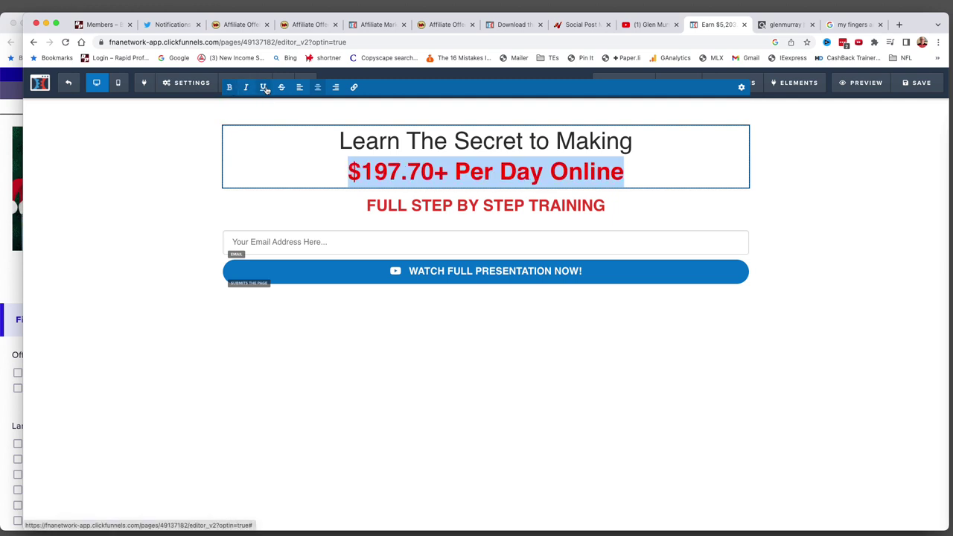
{"action": "left_click", "coordinate": [263, 88]}
{"action": "left_click", "coordinate": [651, 174]}
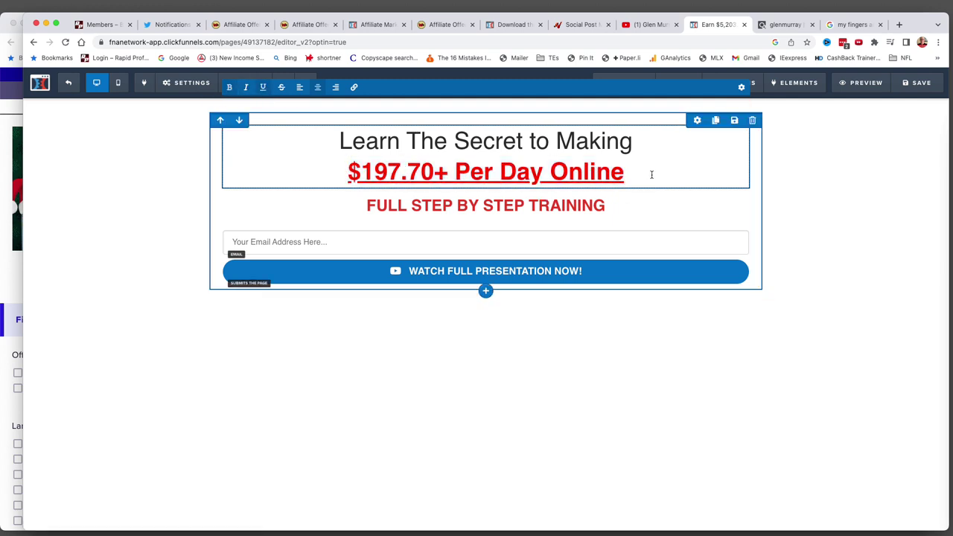
Add a third headline line reading "With Absolutely No Experience at all..." in plain text
{"action": "key", "text": "Return"}
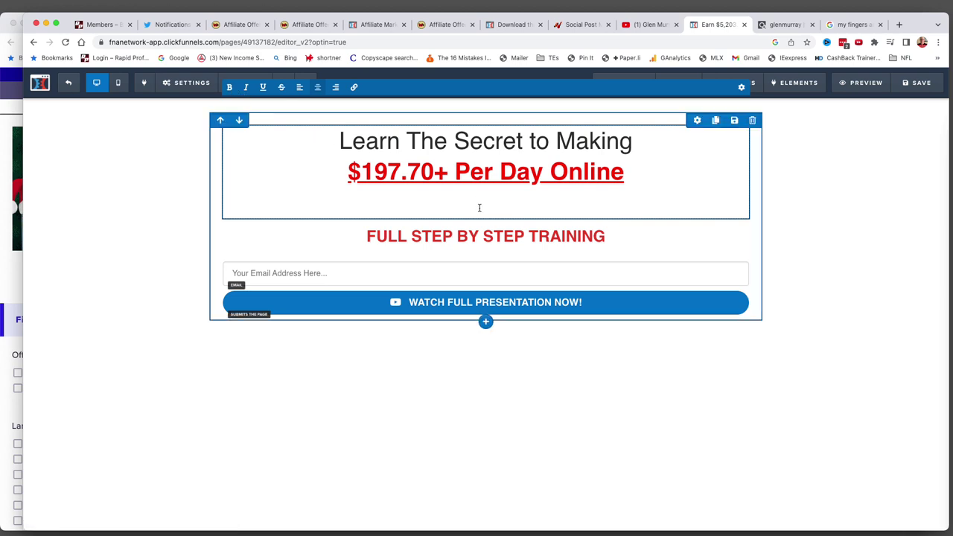
{"action": "type", "text": "With a"}
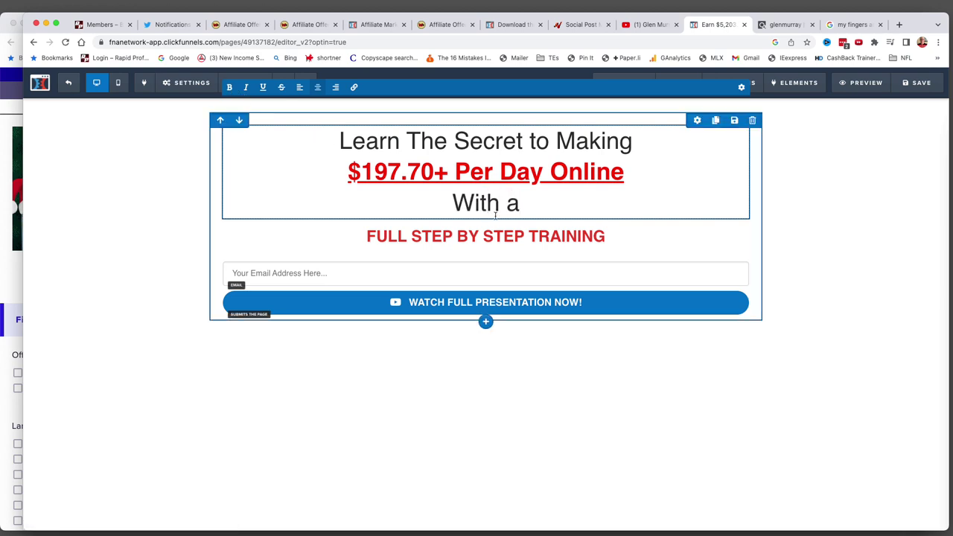
{"action": "key", "text": "BackSpace"}
{"action": "type", "text": "A"}
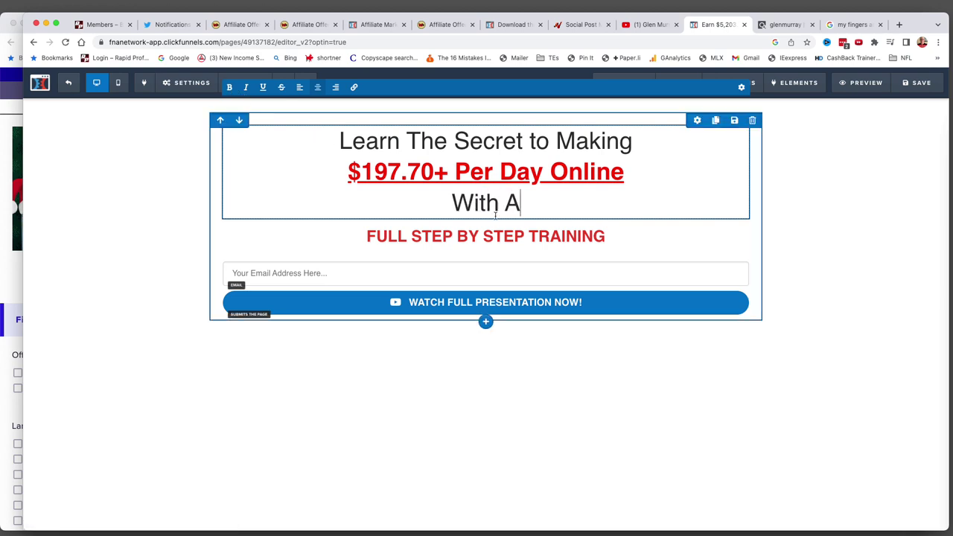
{"action": "type", "text": "bsolutely "}
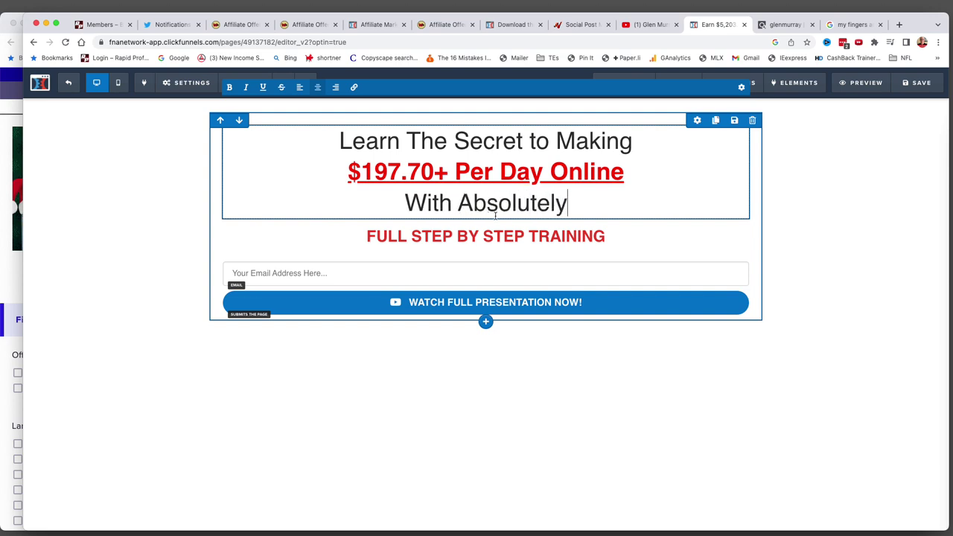
{"action": "type", "text": "No "}
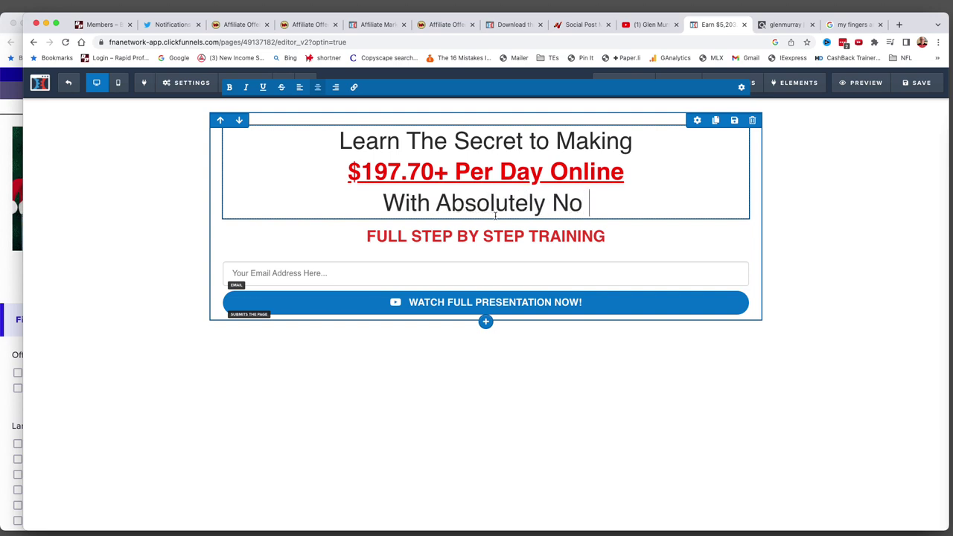
{"action": "type", "text": "Experi"}
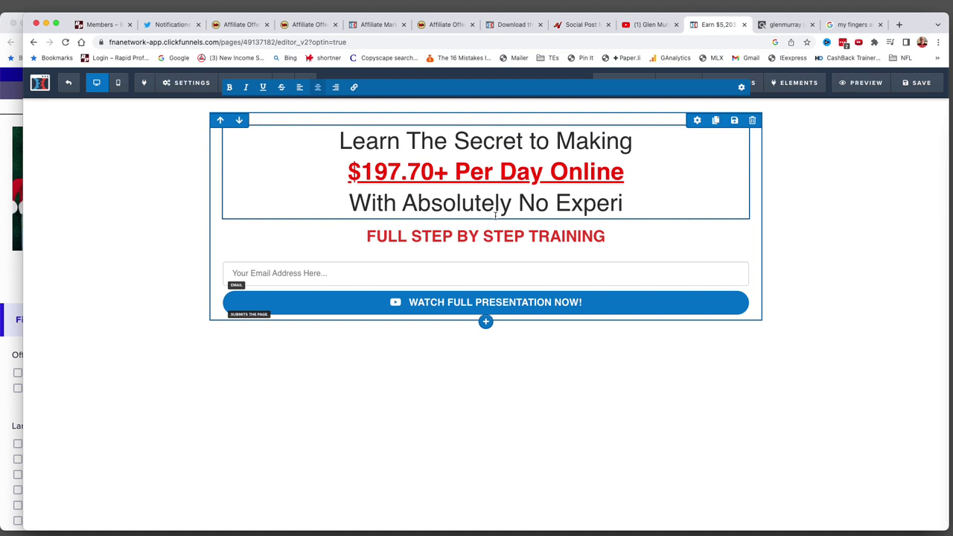
{"action": "type", "text": "e"}
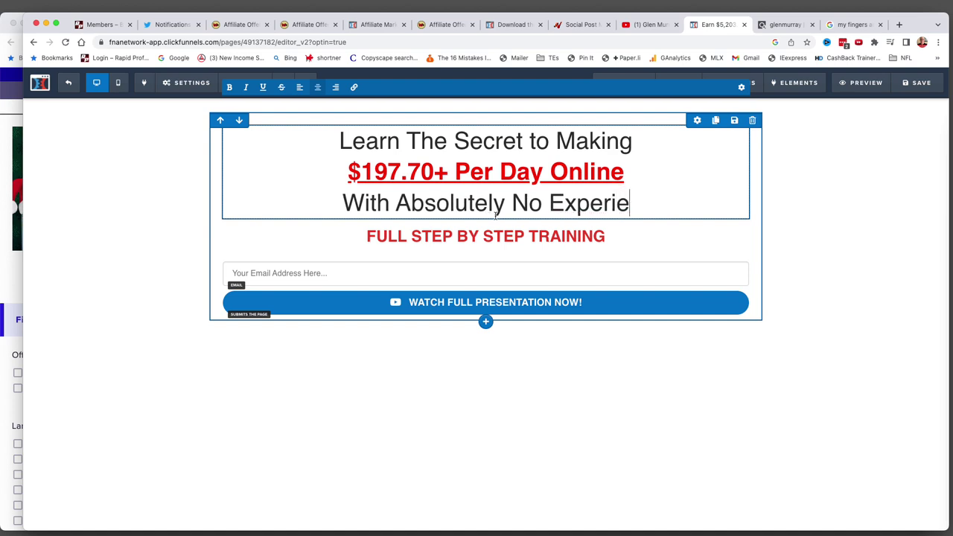
{"action": "type", "text": "nce at all"}
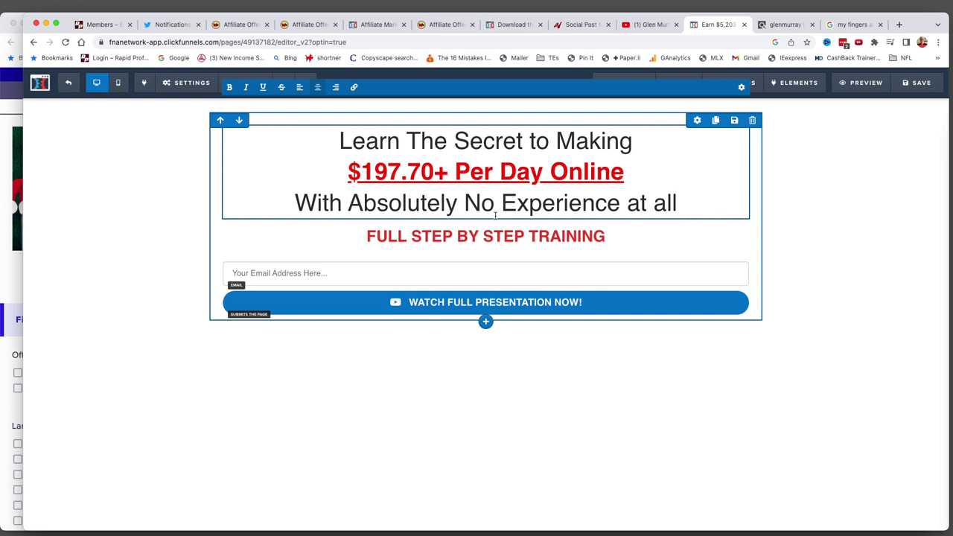
{"action": "type", "text": "..."}
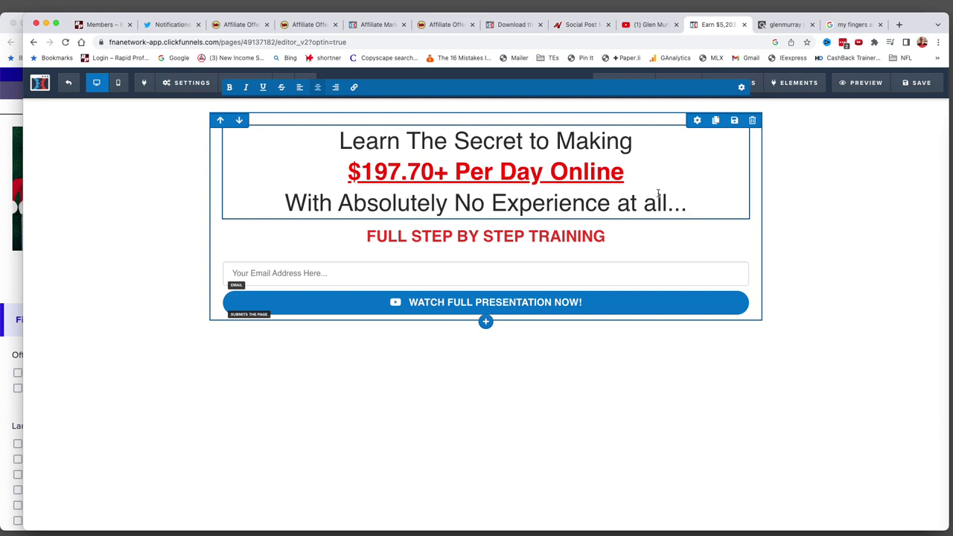
Add a second plus sign after the amount so the line reads "$197.70++ Per Day Online", and leave text editing
{"action": "left_click", "coordinate": [447, 171]}
{"action": "type", "text": "+"}
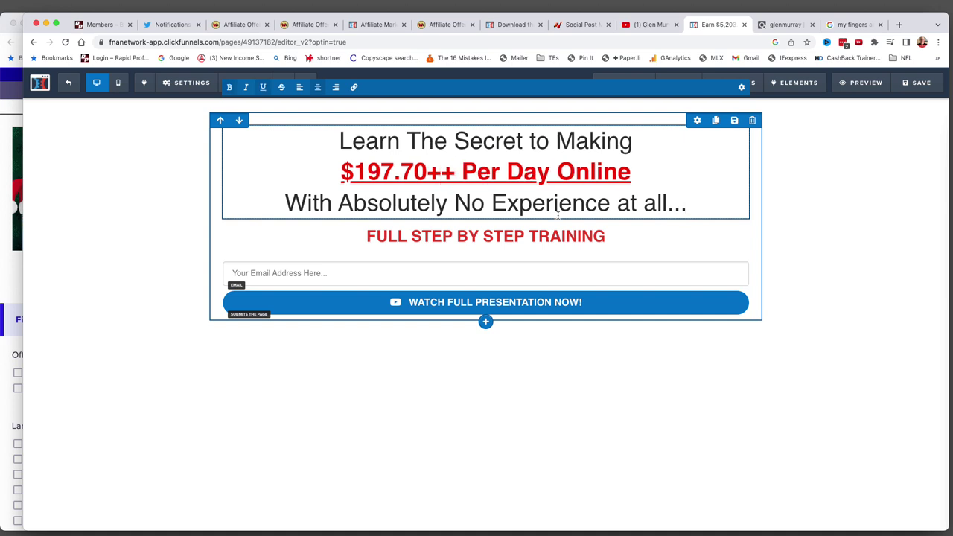
{"action": "left_click", "coordinate": [623, 237]}
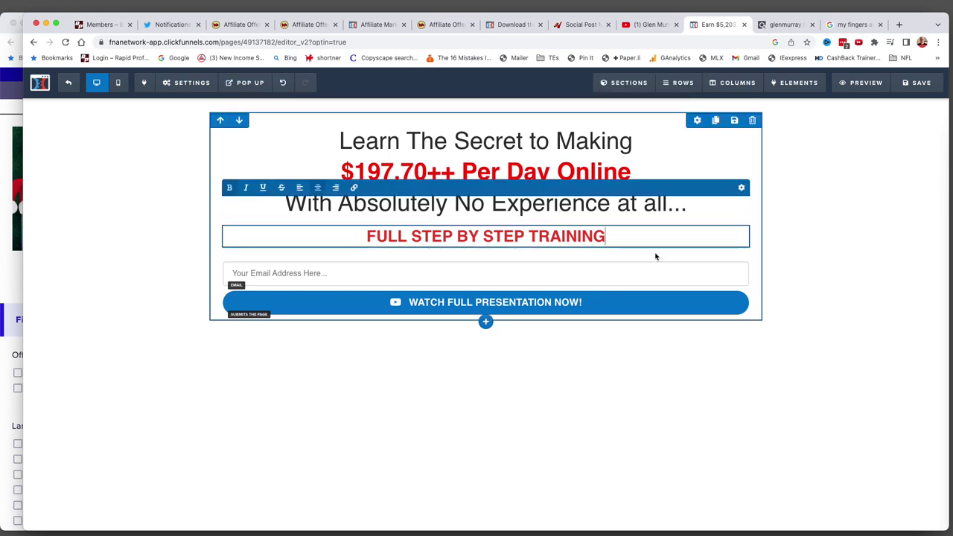
{"action": "left_click", "coordinate": [767, 259]}
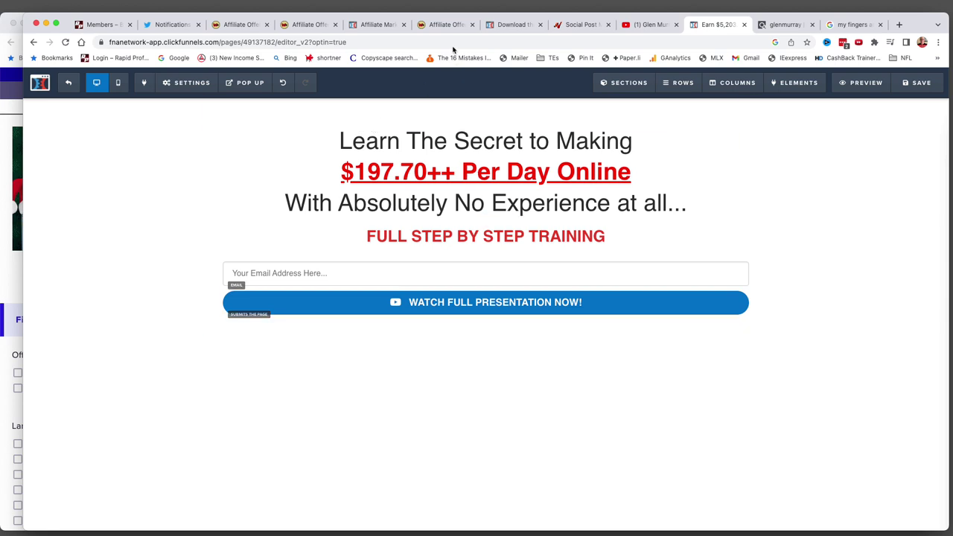
Give the opt-in button the yellow background #ffce00, using the sales page's call-to-action button as the reference
{"action": "left_click", "coordinate": [369, 24]}
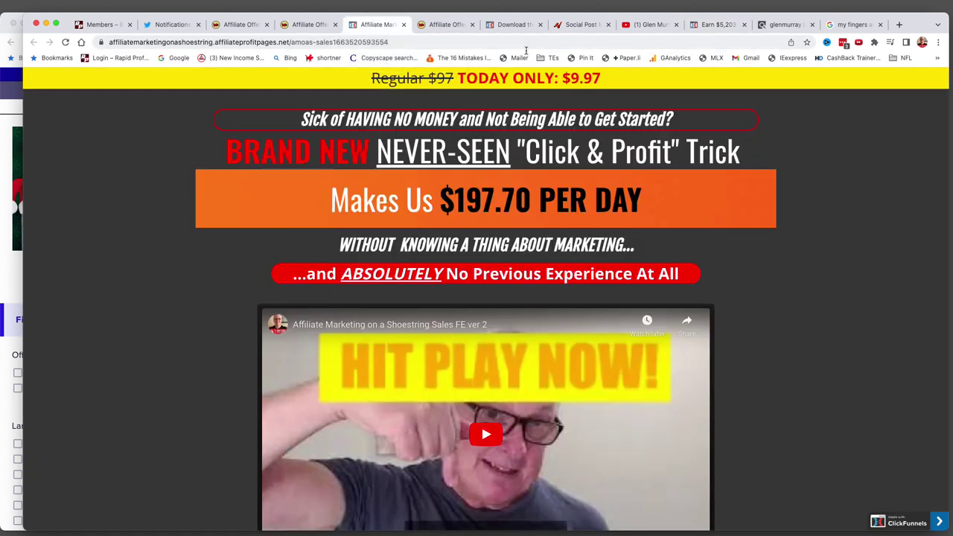
{"action": "scroll", "coordinate": [542, 272], "scroll_direction": "down", "scroll_amount": 3}
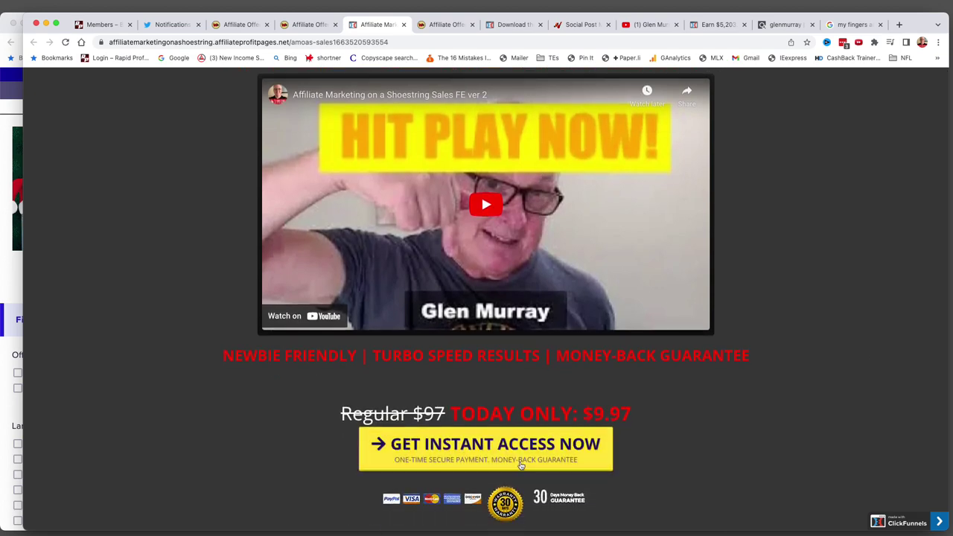
{"action": "left_click", "coordinate": [714, 24]}
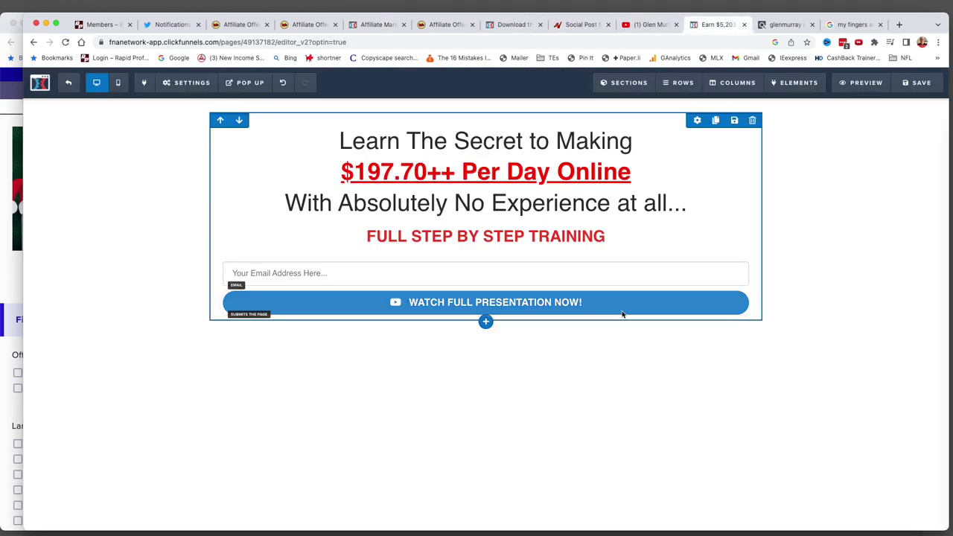
{"action": "left_click", "coordinate": [606, 304]}
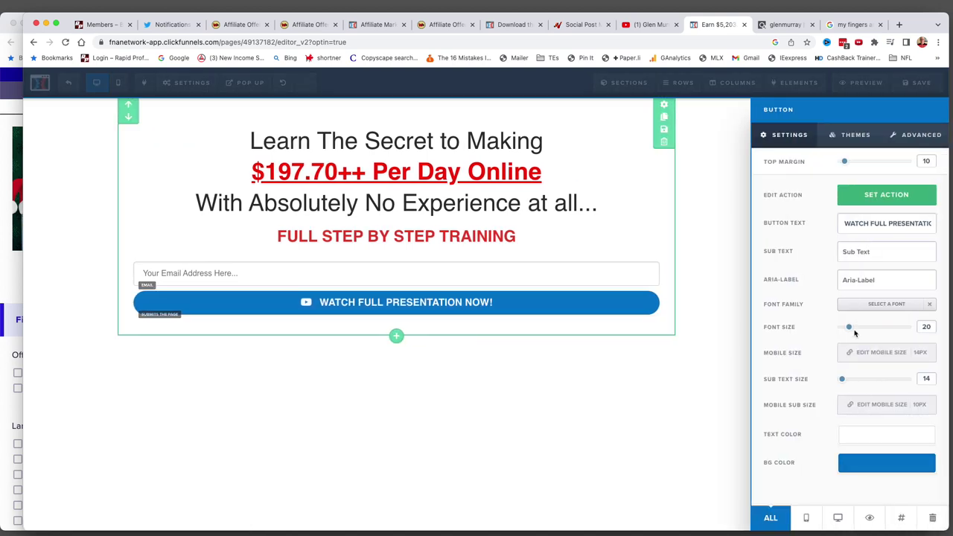
{"action": "left_click", "coordinate": [873, 468]}
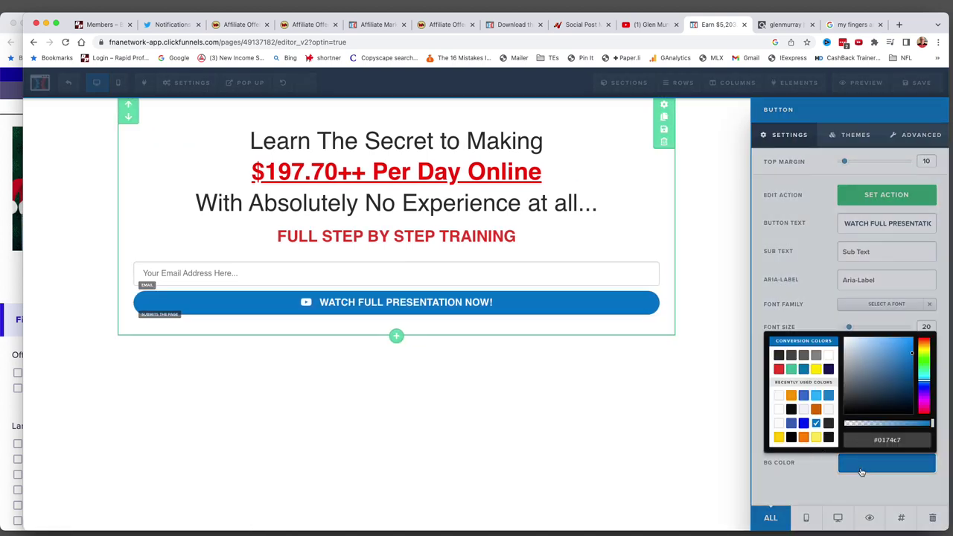
{"action": "left_click", "coordinate": [862, 470]}
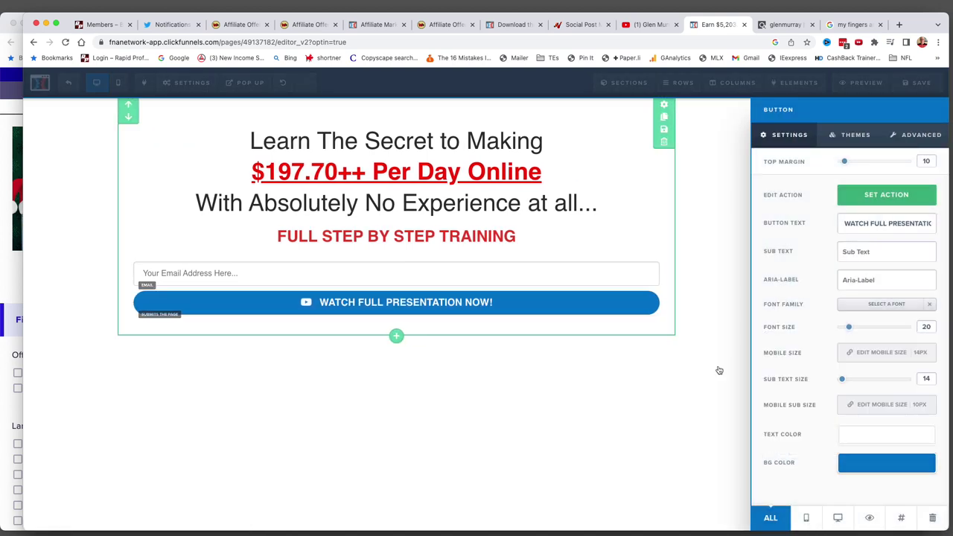
{"action": "left_click", "coordinate": [884, 463]}
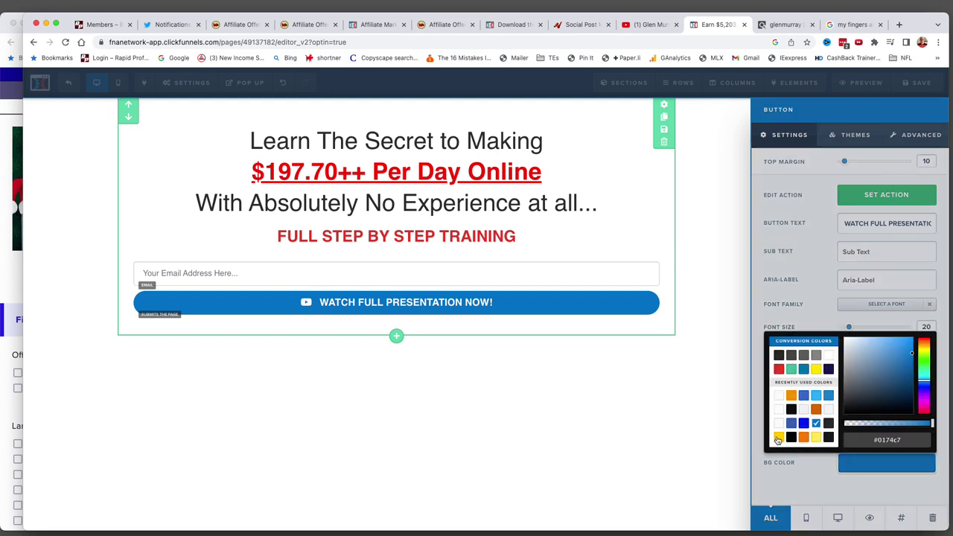
{"action": "left_click", "coordinate": [778, 438]}
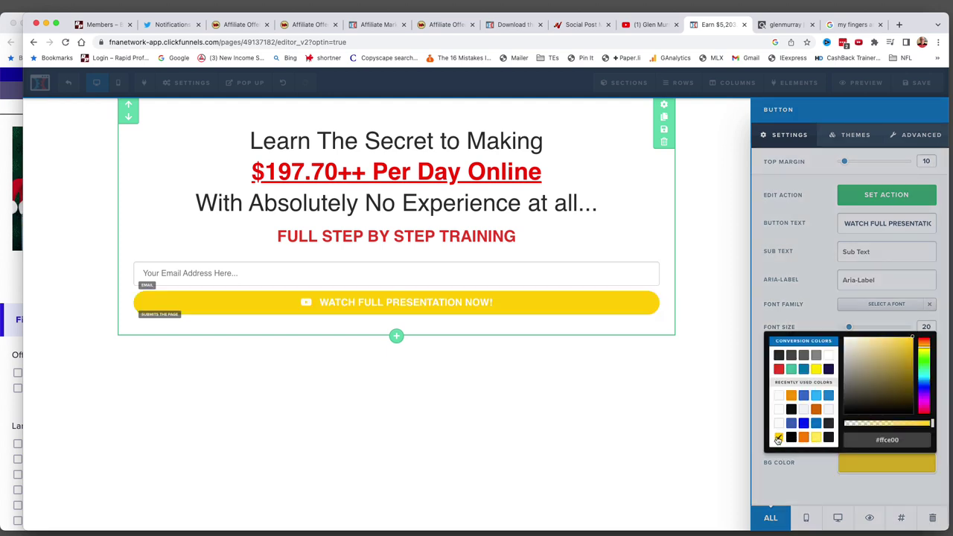
{"action": "left_click", "coordinate": [638, 313]}
{"action": "left_click", "coordinate": [602, 310]}
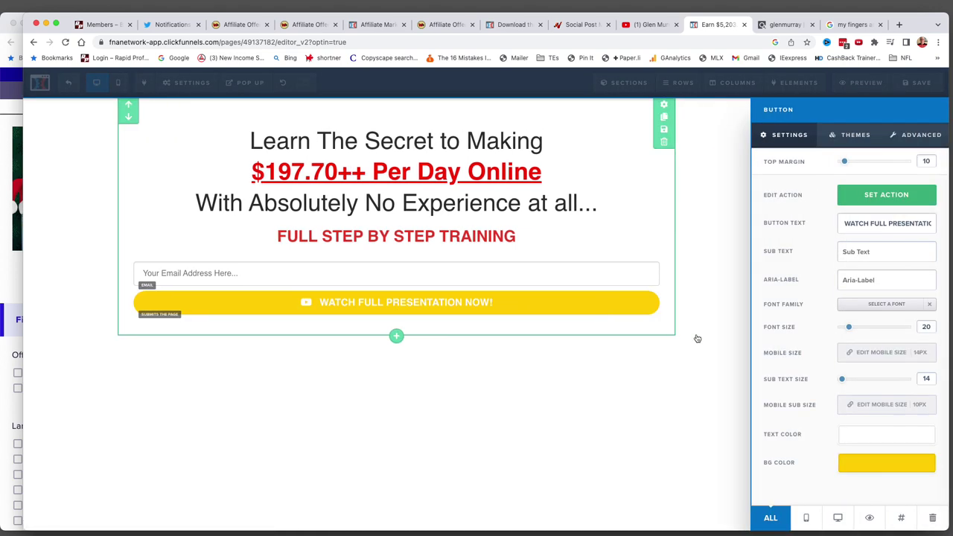
Set the opt-in button's text color to the dark navy #201652
{"action": "left_click", "coordinate": [877, 438]}
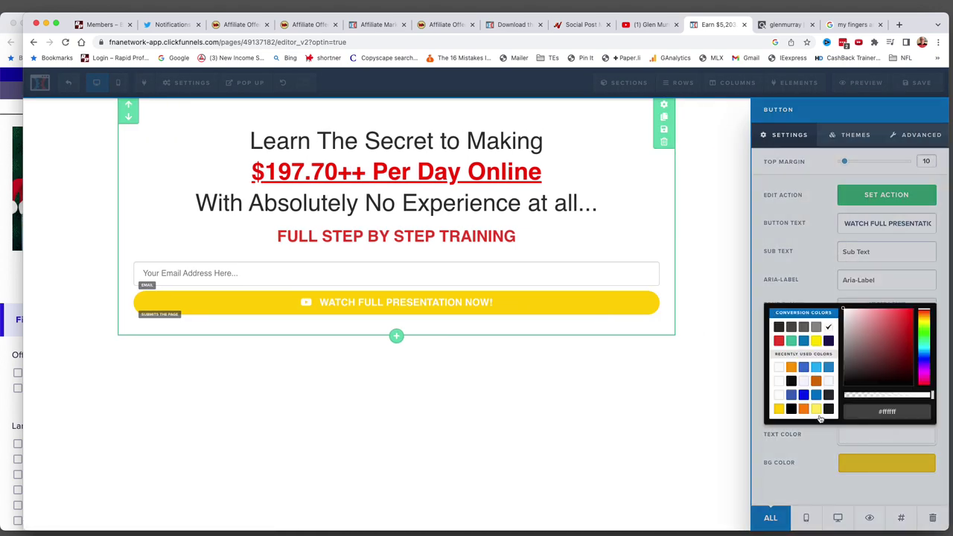
{"action": "left_click", "coordinate": [829, 342]}
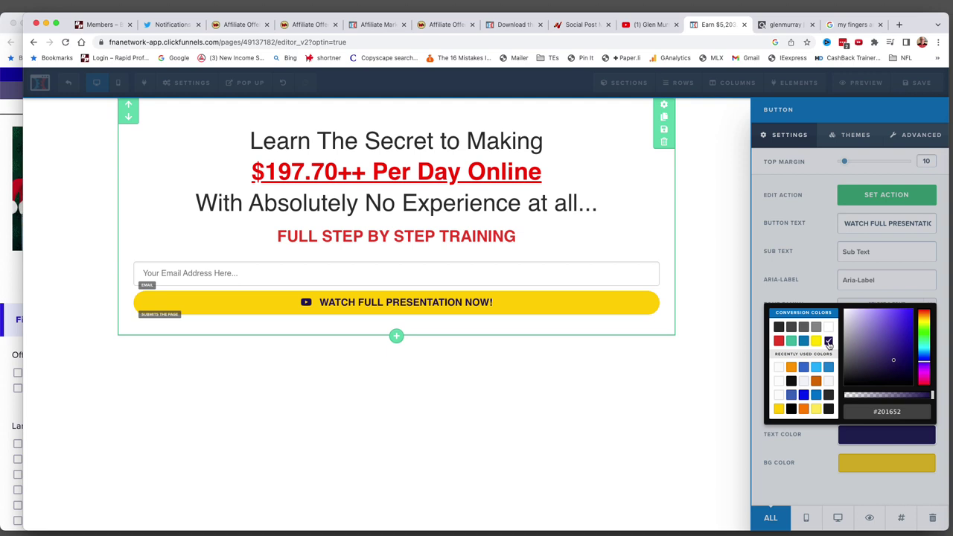
{"action": "left_click", "coordinate": [618, 308]}
{"action": "left_click", "coordinate": [663, 305]}
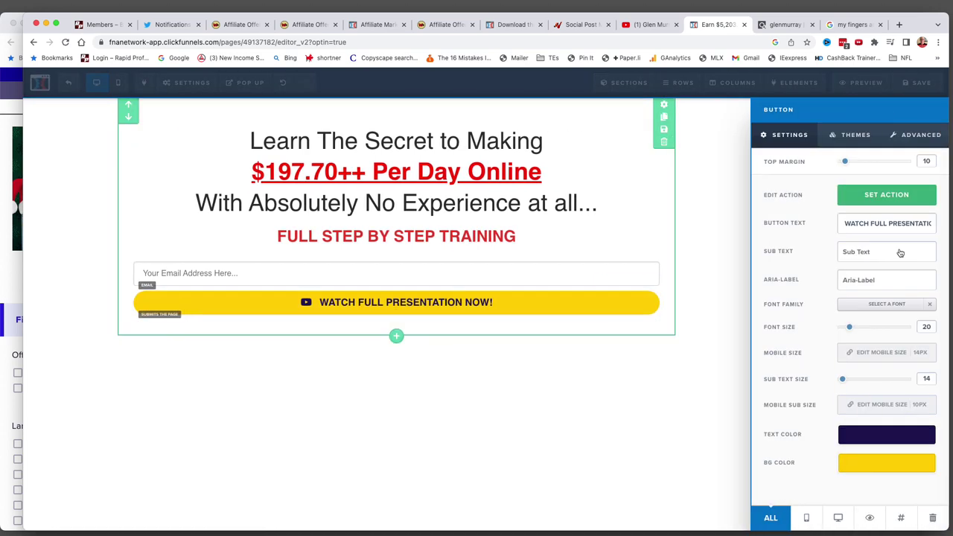
Replace the opt-in button's text with "YES! Show Me How", capitalizing each word
{"action": "triple_click", "coordinate": [886, 226]}
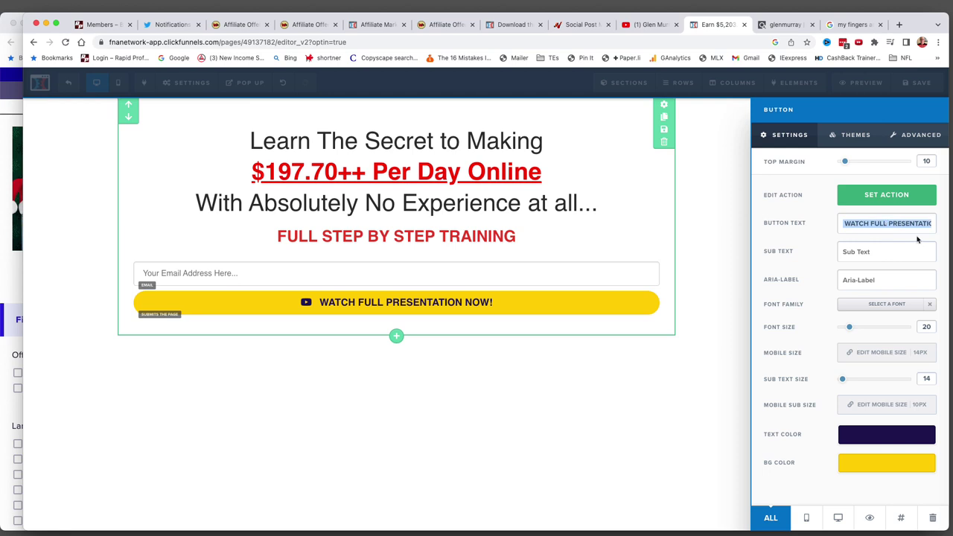
{"action": "type", "text": "YE"}
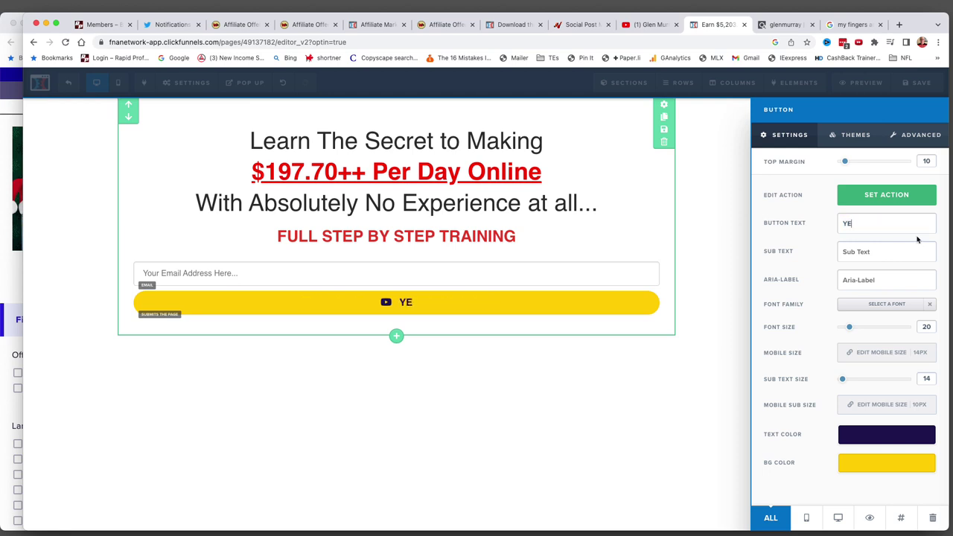
{"action": "type", "text": "S! Show"}
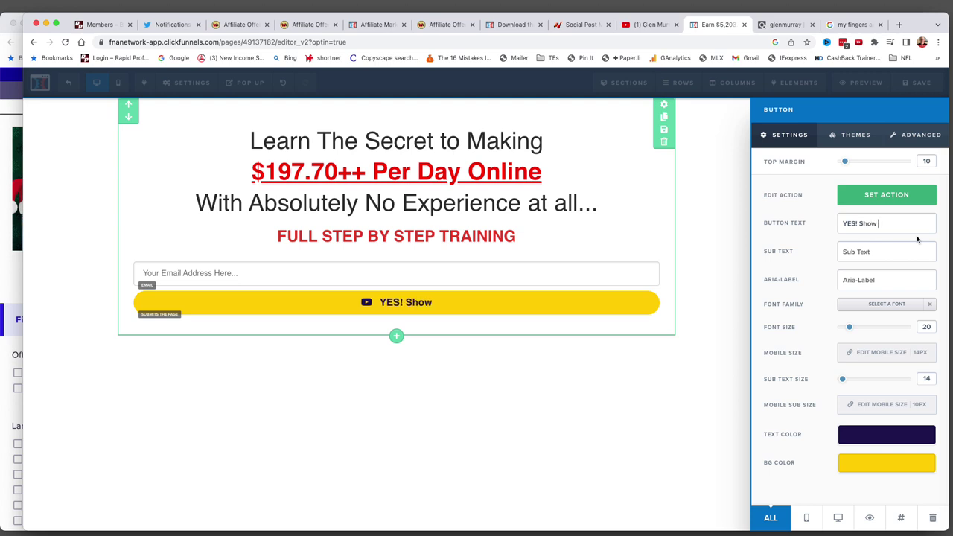
{"action": "type", "text": " me How"}
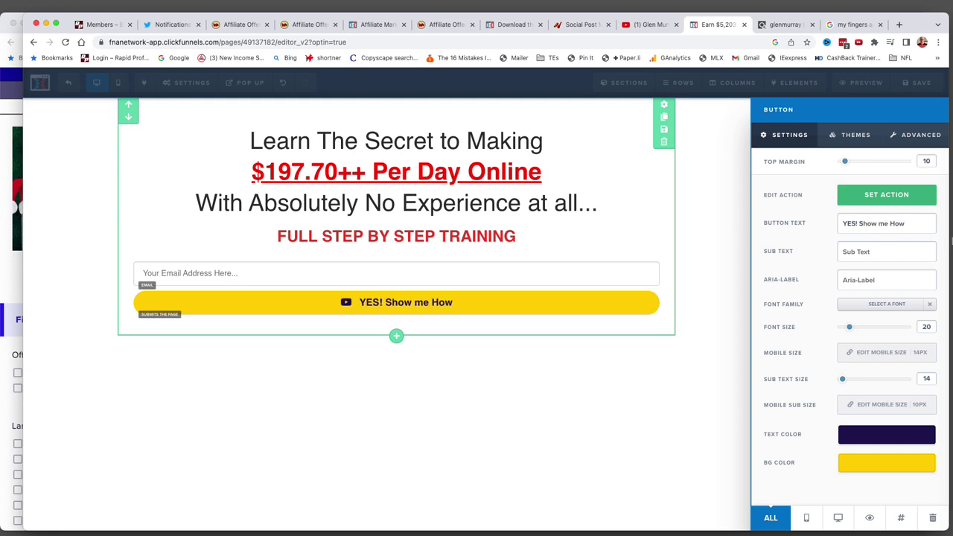
{"action": "left_click", "coordinate": [433, 305]}
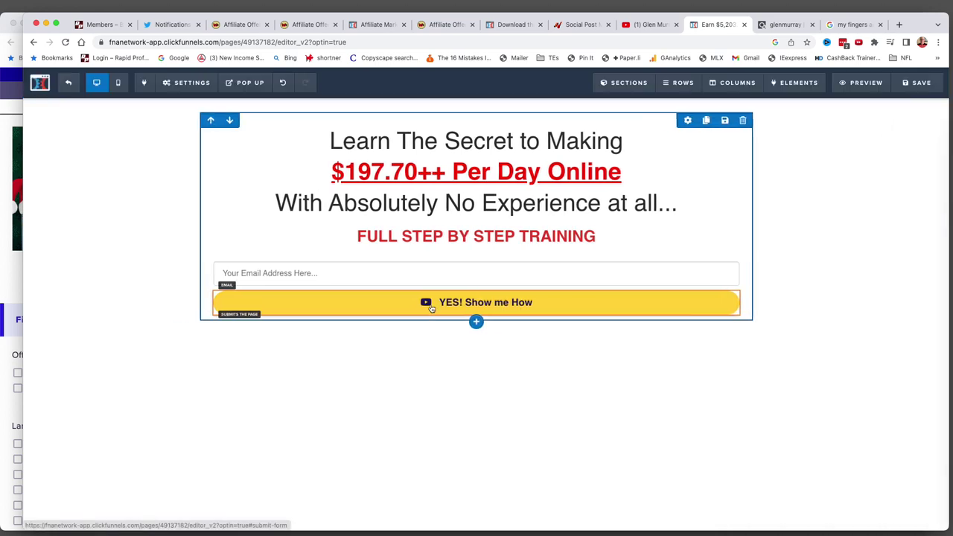
{"action": "left_click", "coordinate": [618, 303]}
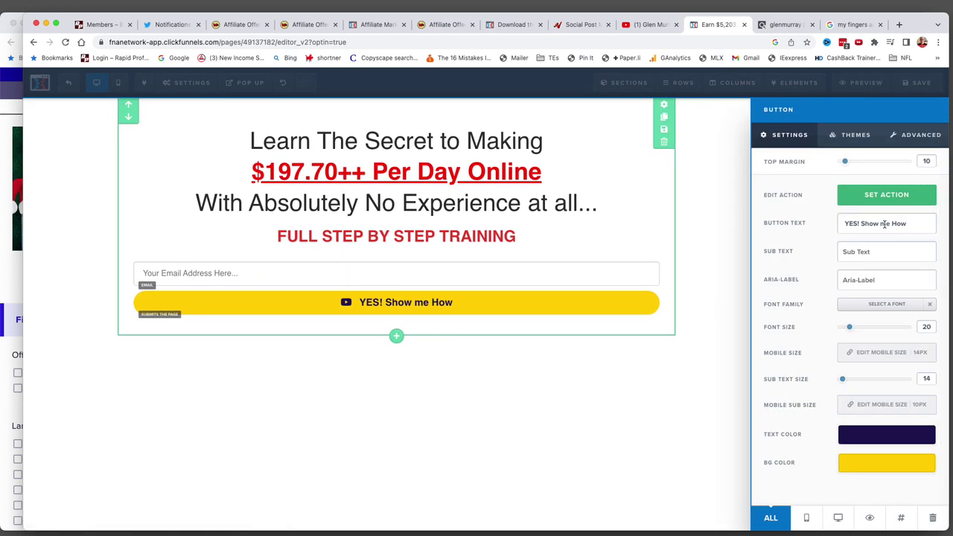
{"action": "left_click", "coordinate": [885, 223]}
{"action": "key", "text": "BackSpace"}
{"action": "type", "text": "M"}
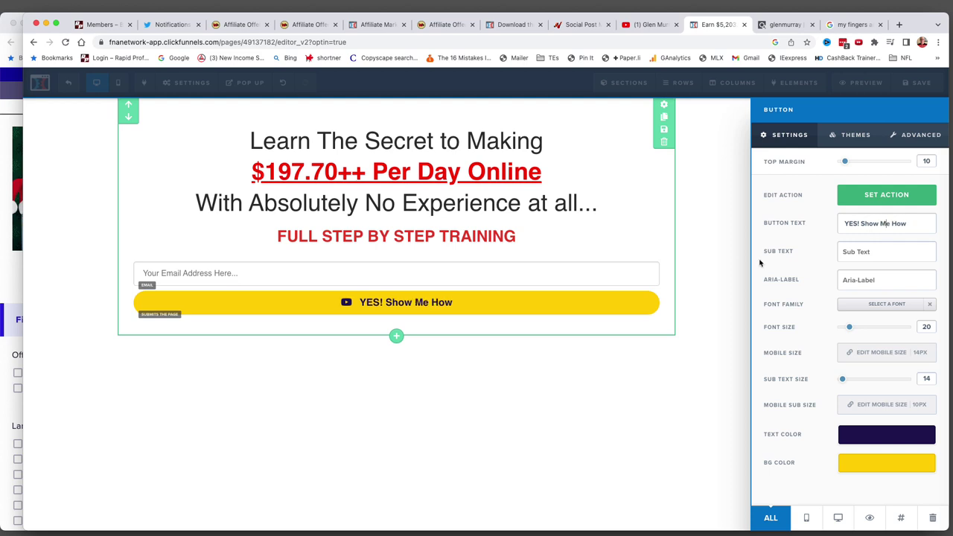
Make "Secret" plural in the headline's first line so it reads "Learn The Secrets to Making"
{"action": "left_click", "coordinate": [436, 150]}
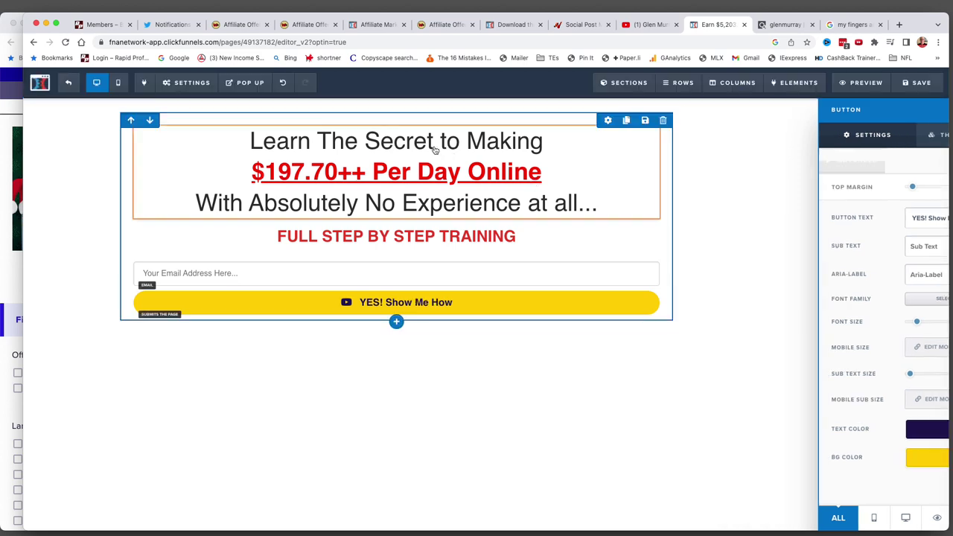
{"action": "left_click", "coordinate": [524, 149]}
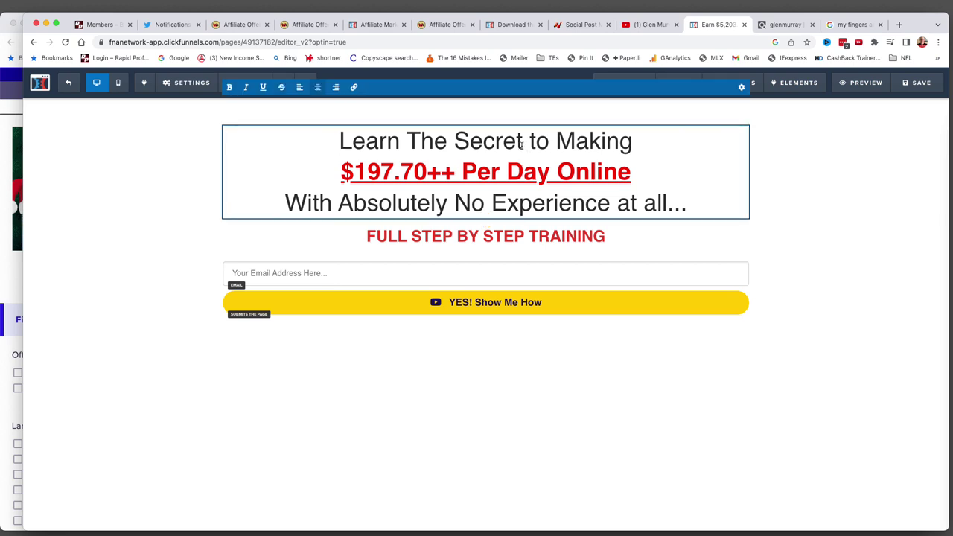
{"action": "type", "text": "s"}
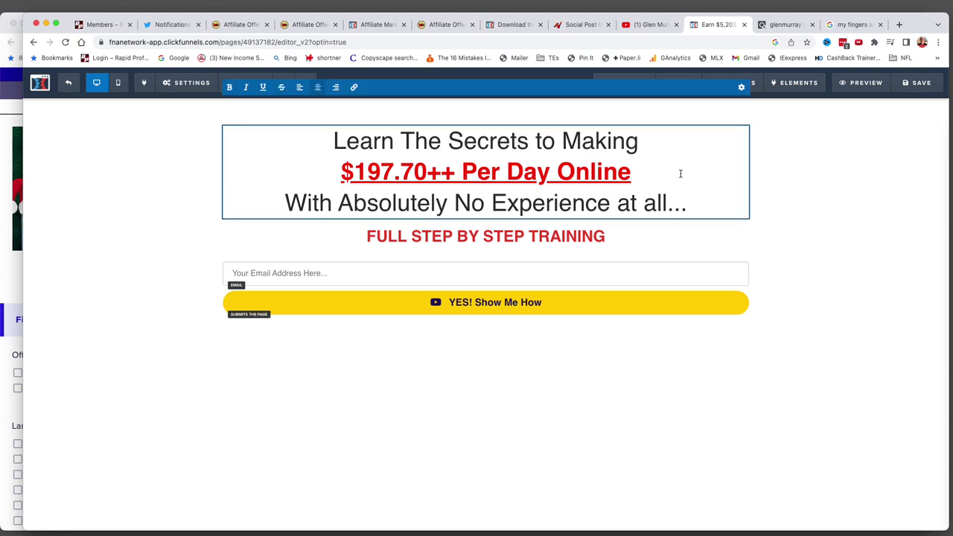
{"action": "left_click", "coordinate": [618, 235]}
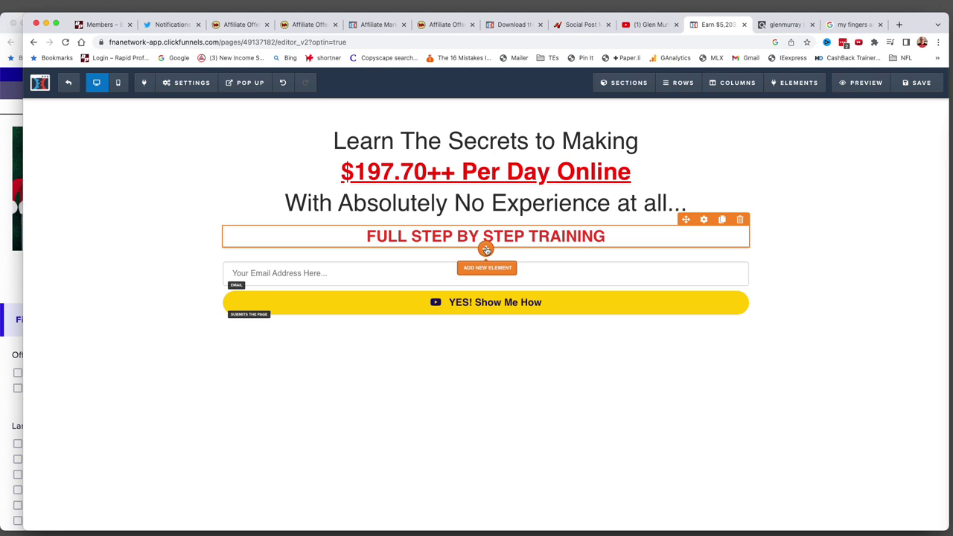
Change the button text to "YES! Show Me The 3 Simple Steps Now" and check the wording against the sales page's steps section
{"action": "left_click", "coordinate": [514, 306]}
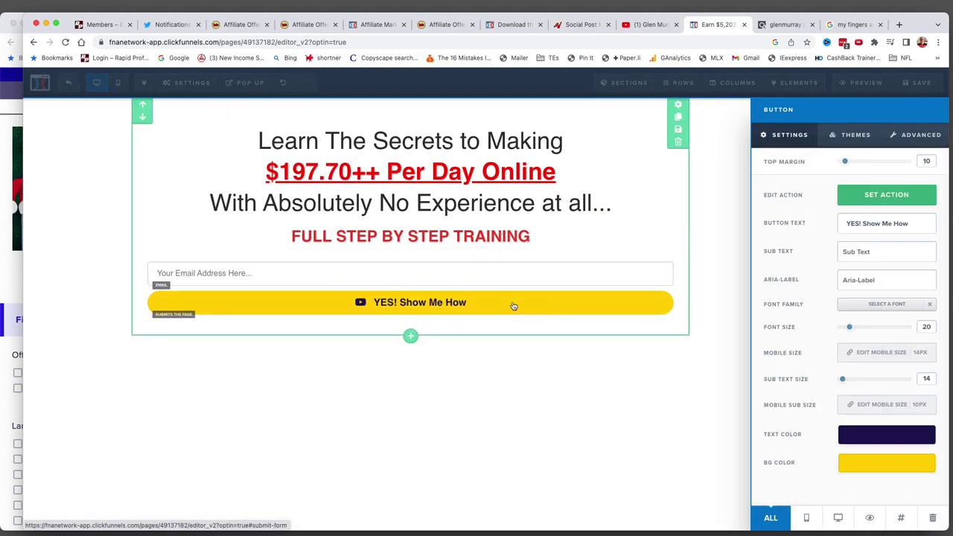
{"action": "double_click", "coordinate": [901, 223]}
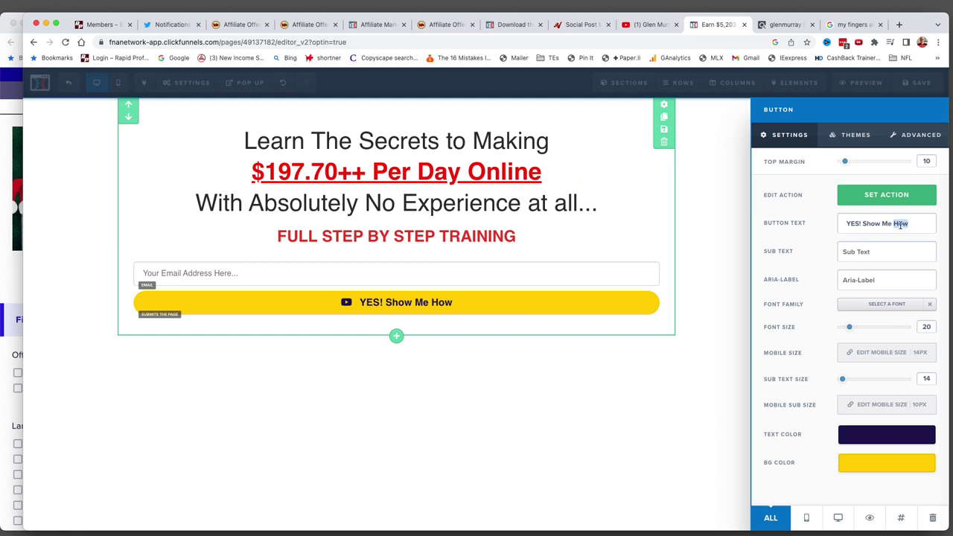
{"action": "type", "text": "The 3 S"}
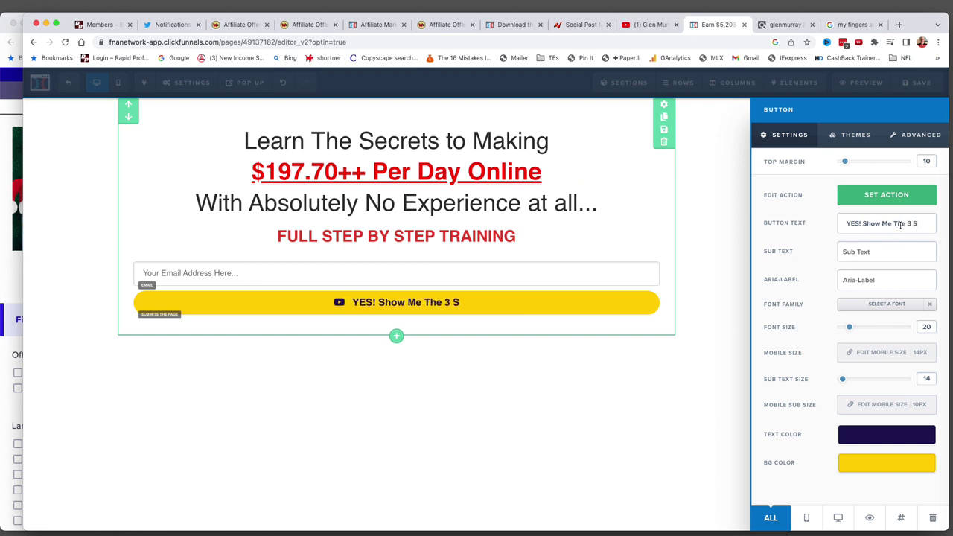
{"action": "type", "text": "imple Steps Now"}
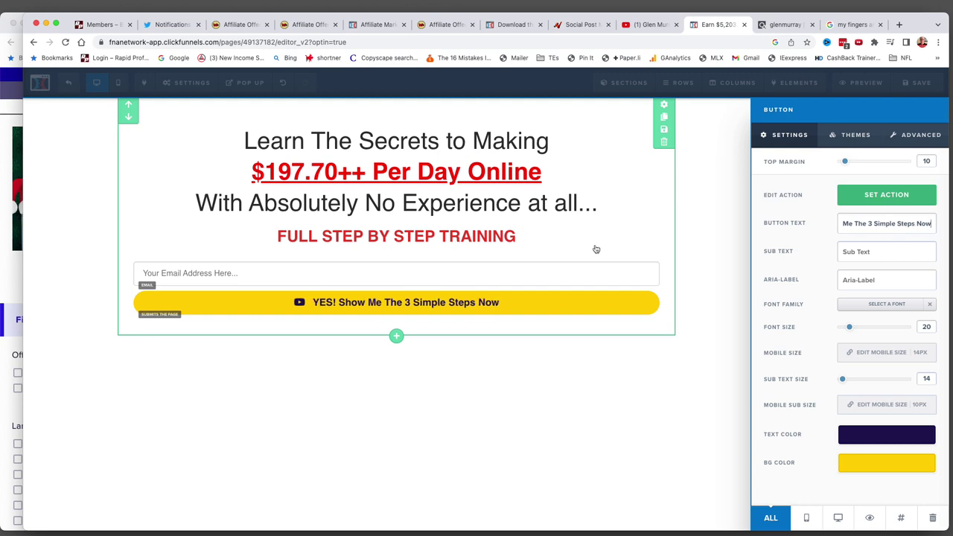
{"action": "left_click", "coordinate": [378, 25]}
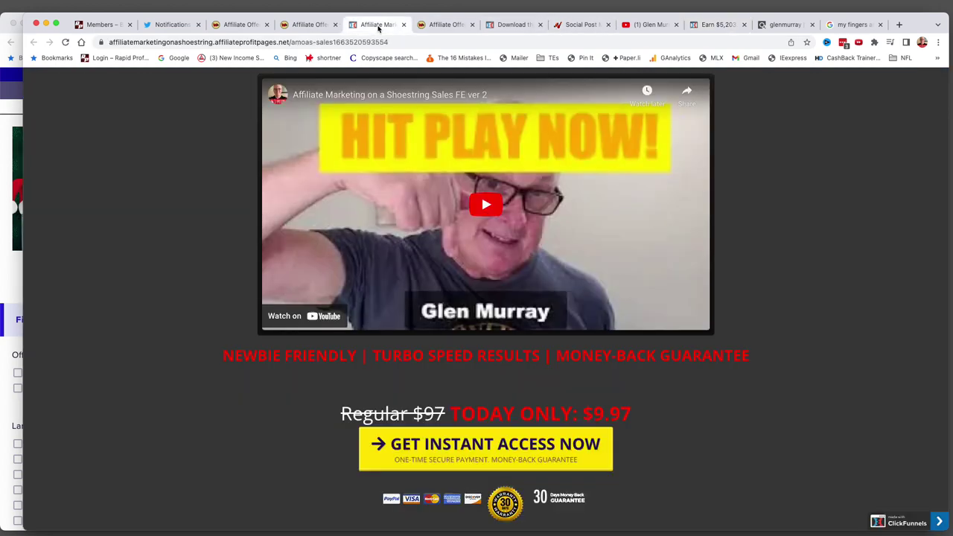
{"action": "scroll", "coordinate": [508, 336], "scroll_direction": "up", "scroll_amount": 3}
{"action": "scroll", "coordinate": [508, 335], "scroll_direction": "down", "scroll_amount": 7}
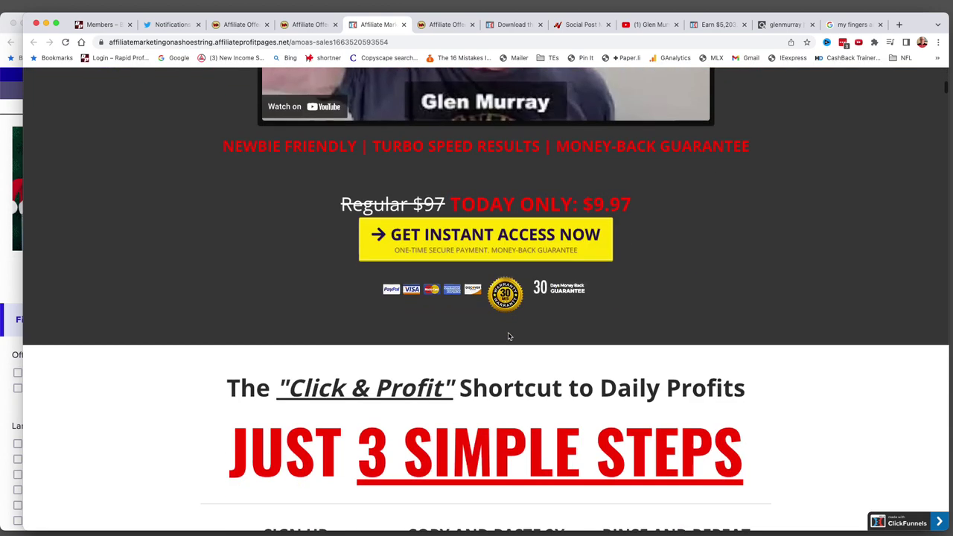
{"action": "scroll", "coordinate": [508, 336], "scroll_direction": "down", "scroll_amount": 1}
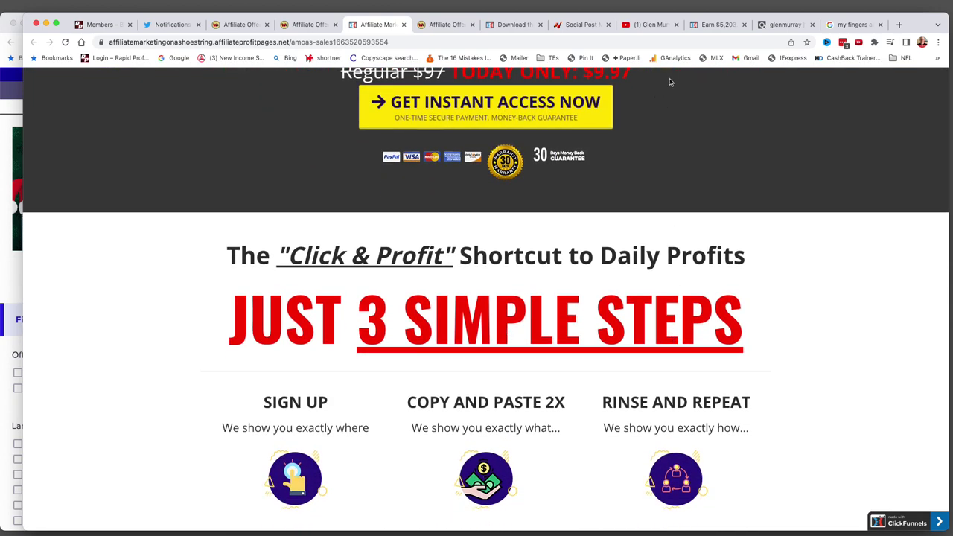
{"action": "left_click", "coordinate": [715, 24]}
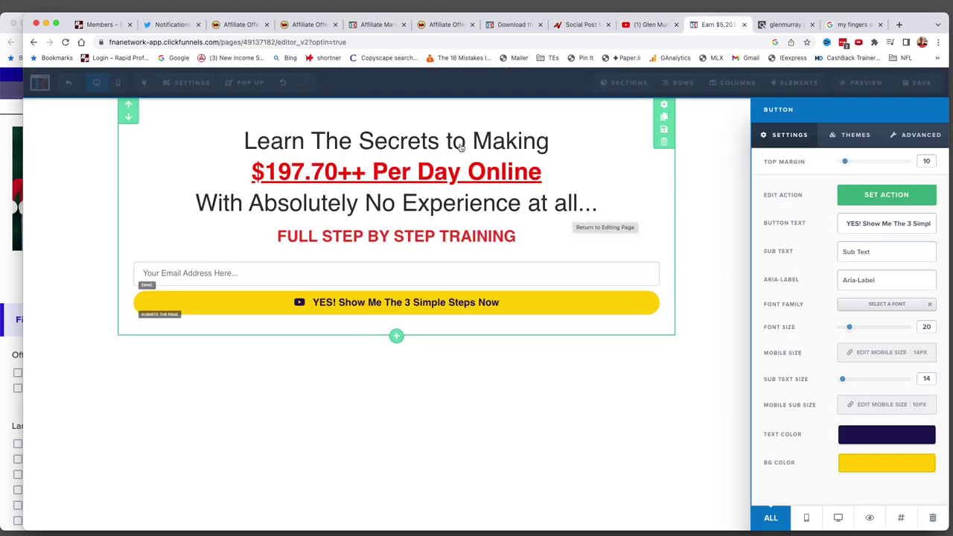
In the headline, change "Secrets" back to "Secret" and capitalize "All" at the end of the third line
{"action": "left_click", "coordinate": [431, 149]}
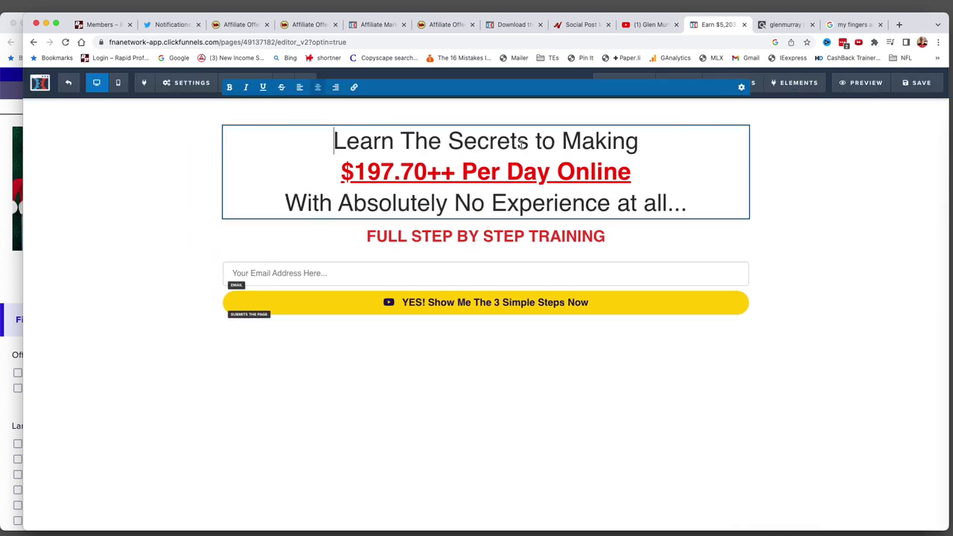
{"action": "left_click", "coordinate": [527, 142]}
{"action": "key", "text": "BackSpace"}
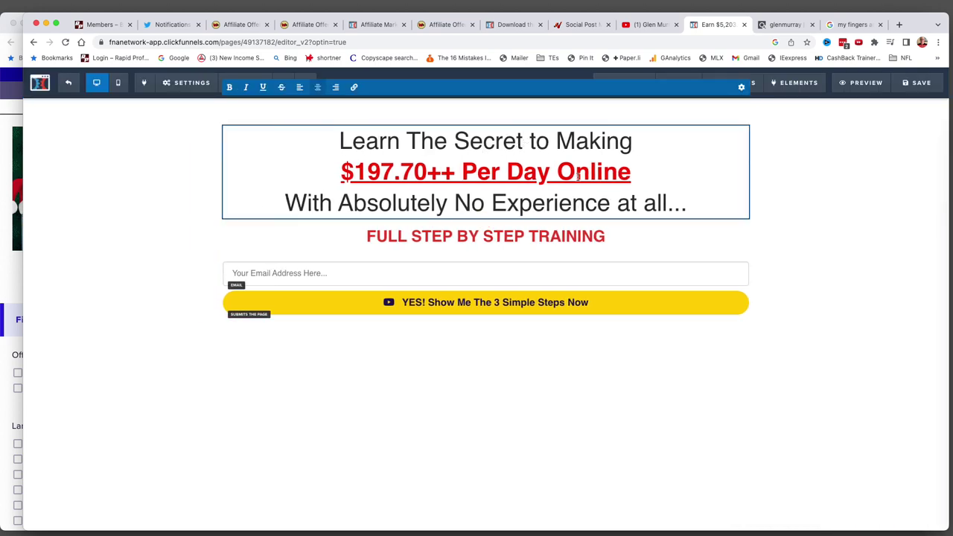
{"action": "left_click", "coordinate": [653, 201]}
{"action": "key", "text": "BackSpace"}
{"action": "type", "text": "A"}
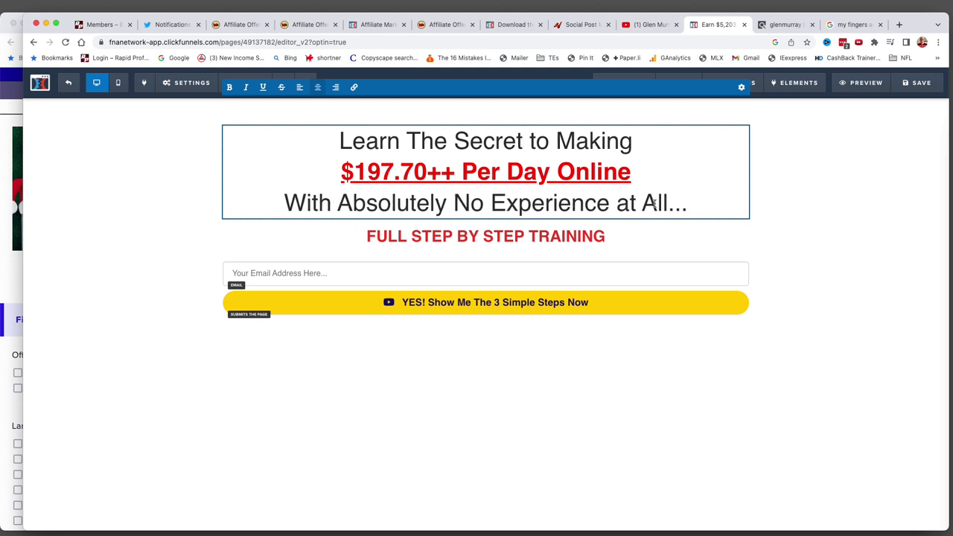
Append "INSIDE" to the red sub-headline so it reads "FULL STEP BY STEP TRAINING INSIDE"
{"action": "left_click", "coordinate": [611, 239]}
{"action": "type", "text": "INSIDE"}
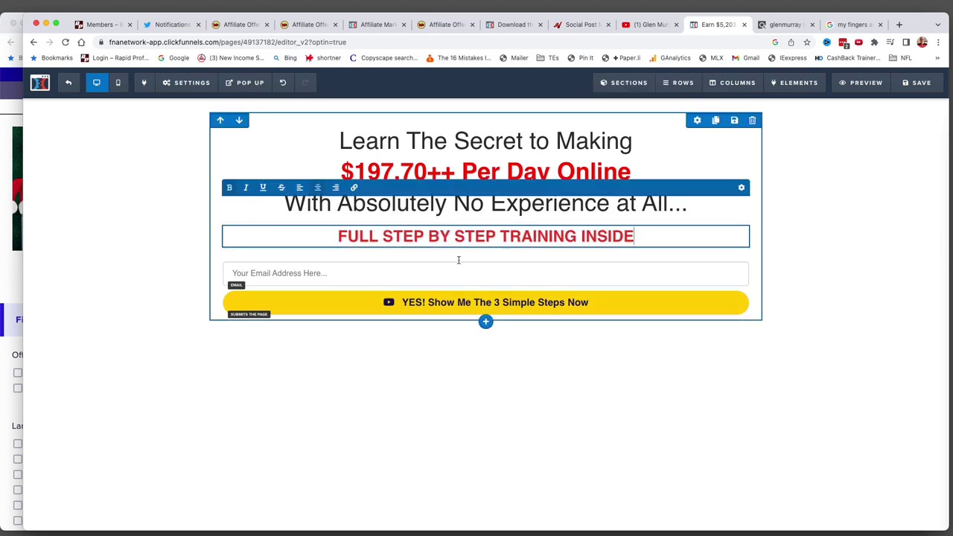
Set the yellow button's width to Fluid and its corners to 15px
{"action": "left_click", "coordinate": [612, 309]}
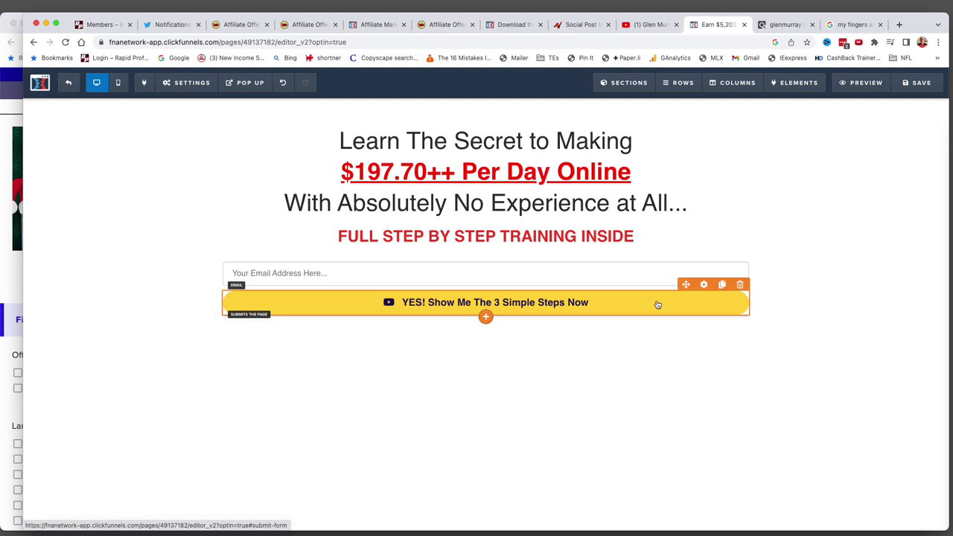
{"action": "left_click", "coordinate": [704, 285]}
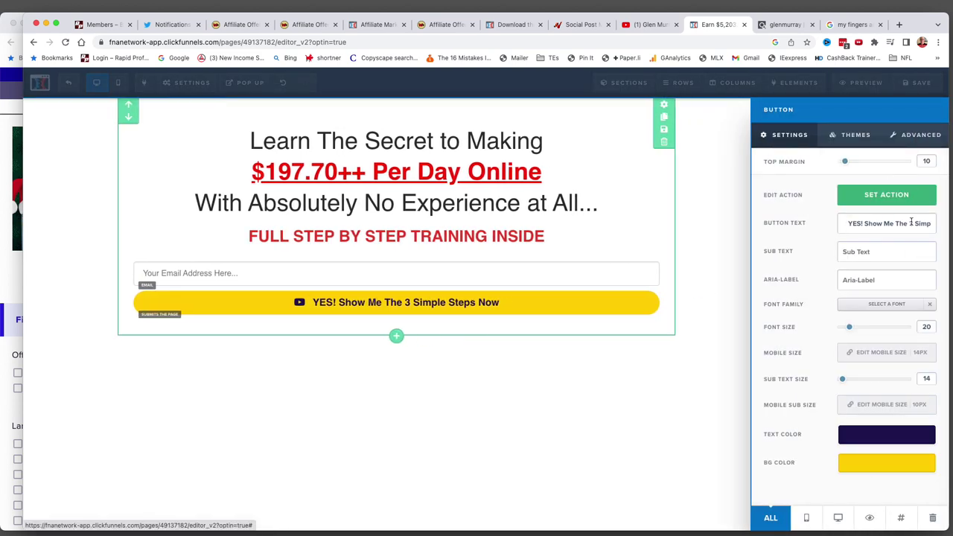
{"action": "left_click", "coordinate": [920, 138]}
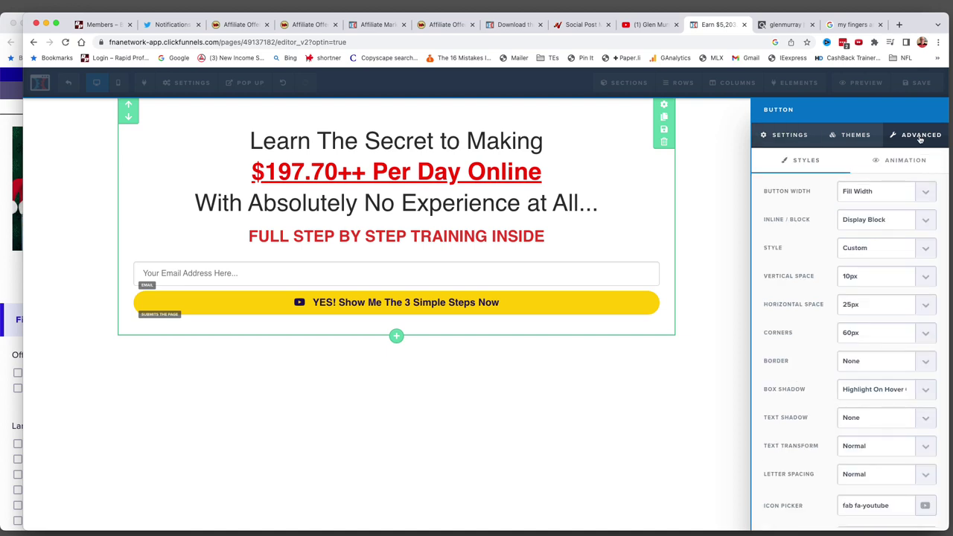
{"action": "left_click", "coordinate": [923, 191]}
{"action": "left_click", "coordinate": [884, 181]}
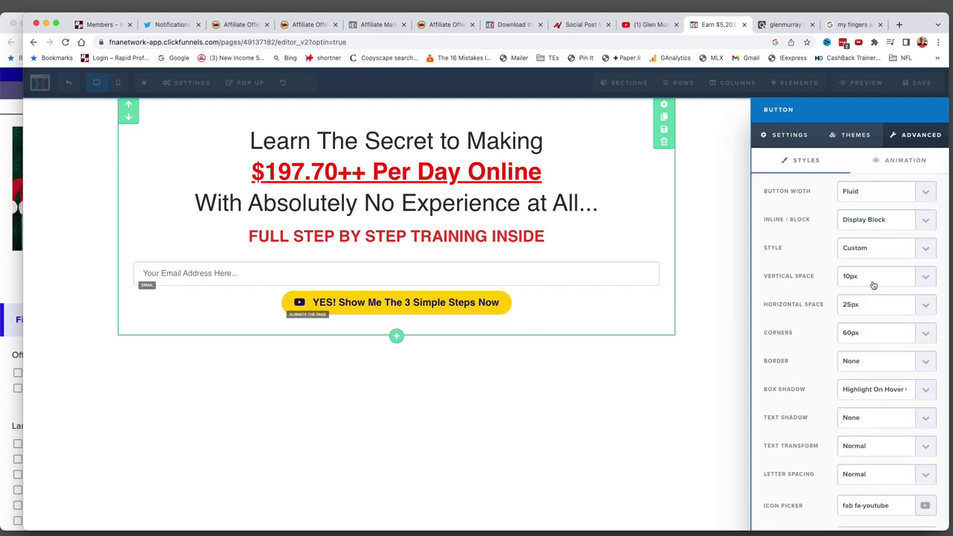
{"action": "left_click", "coordinate": [925, 334]}
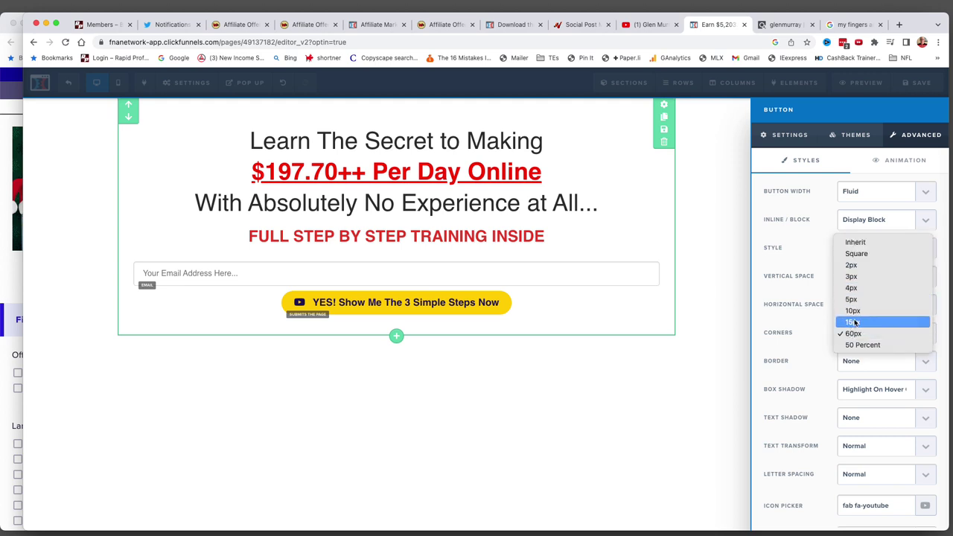
{"action": "left_click", "coordinate": [853, 321]}
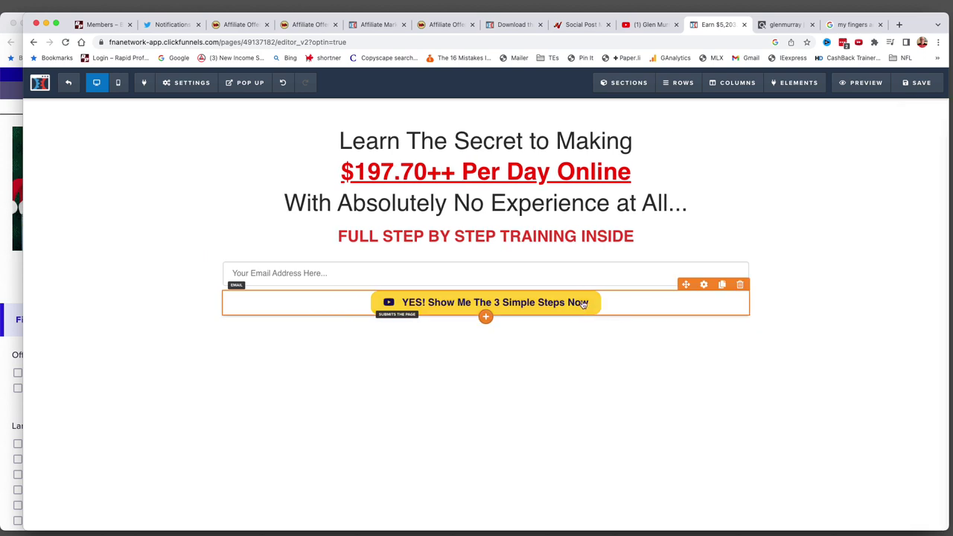
Apply the Dark Orange 3D Button theme to the opt-in button
{"action": "left_click", "coordinate": [582, 306]}
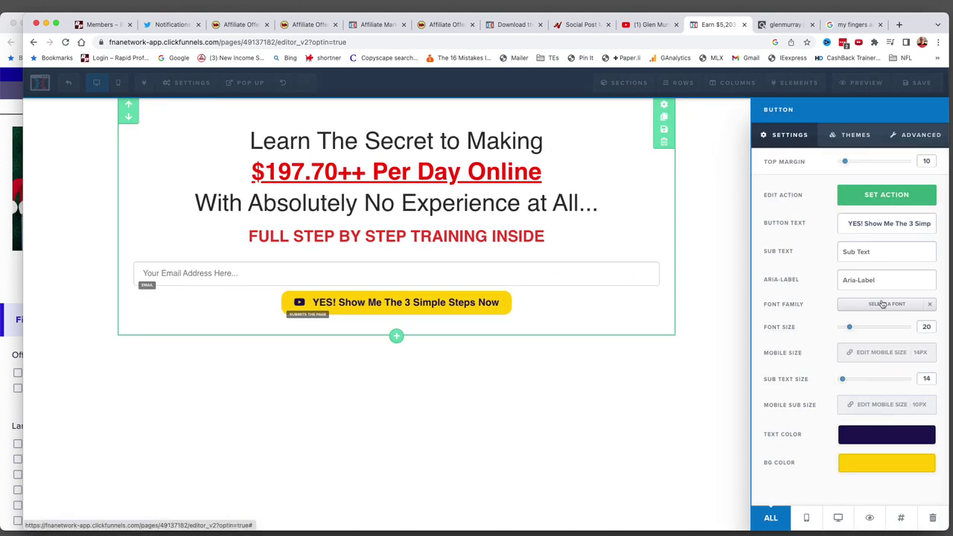
{"action": "left_click", "coordinate": [915, 136]}
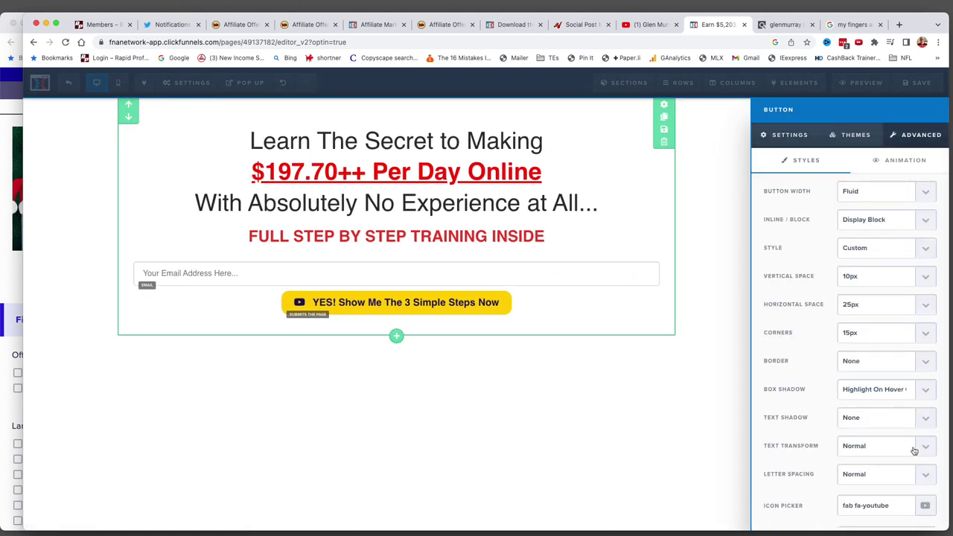
{"action": "scroll", "coordinate": [914, 449], "scroll_direction": "down", "scroll_amount": 3}
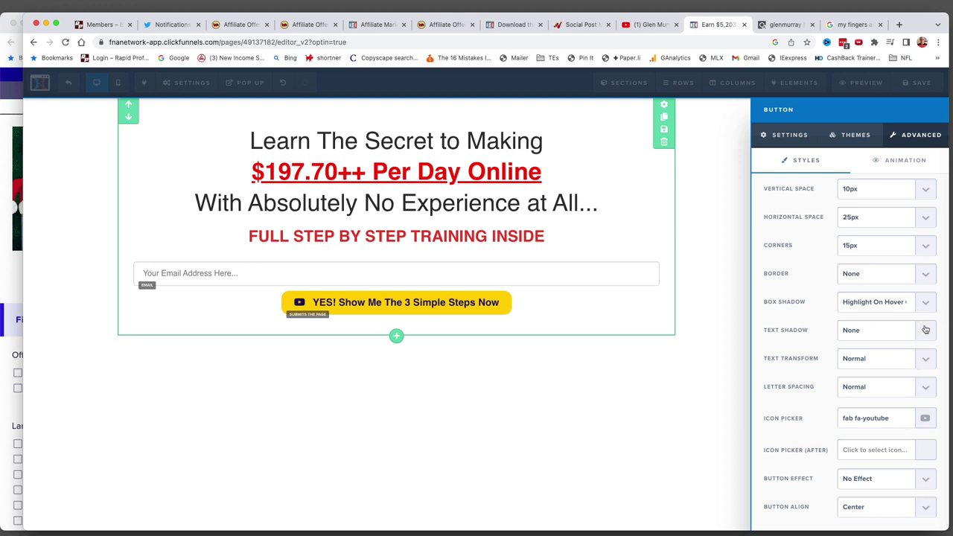
{"action": "left_click", "coordinate": [926, 277]}
{"action": "left_click", "coordinate": [855, 134]}
{"action": "scroll", "coordinate": [856, 282], "scroll_direction": "down", "scroll_amount": 5}
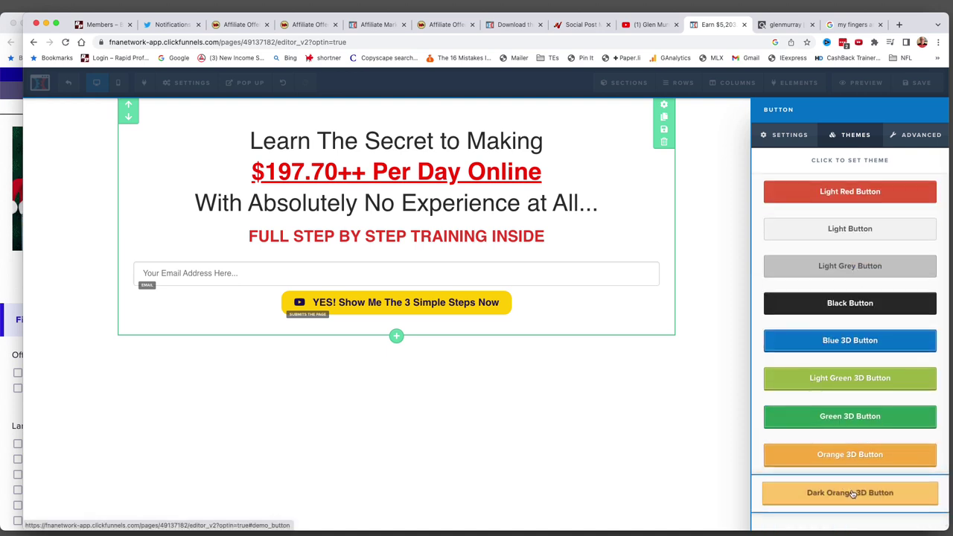
{"action": "left_click", "coordinate": [852, 494]}
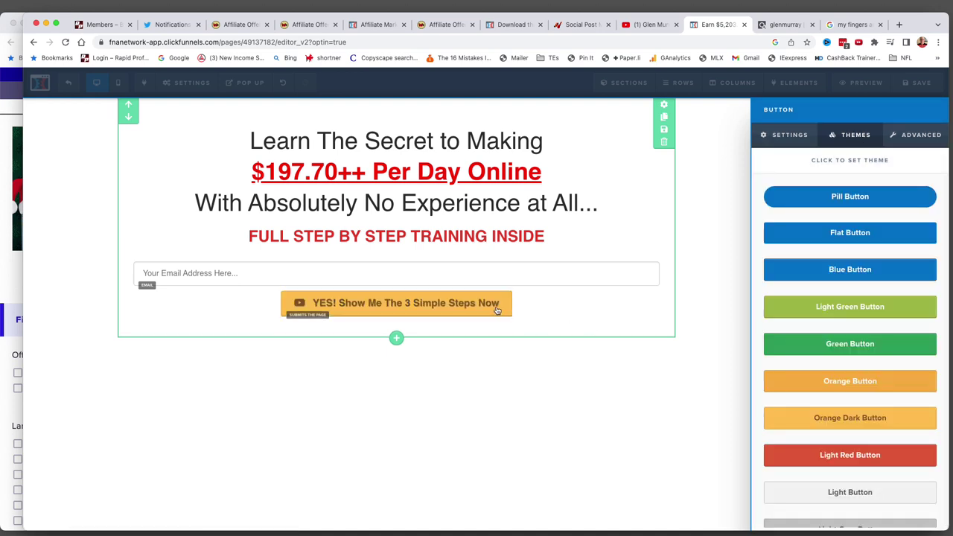
Change the themed button's background color to the recently used bright yellow
{"action": "left_click", "coordinate": [497, 310]}
{"action": "left_click", "coordinate": [570, 300]}
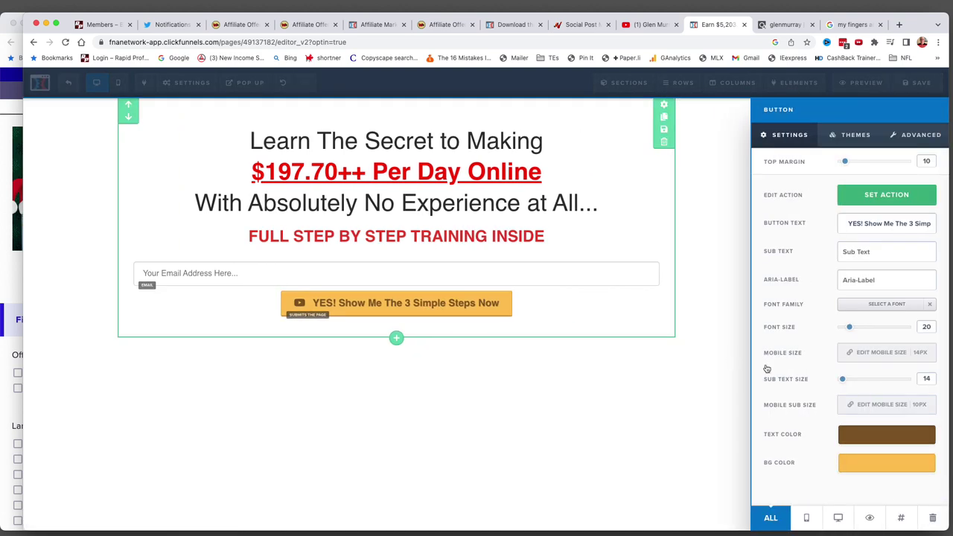
{"action": "left_click", "coordinate": [875, 464]}
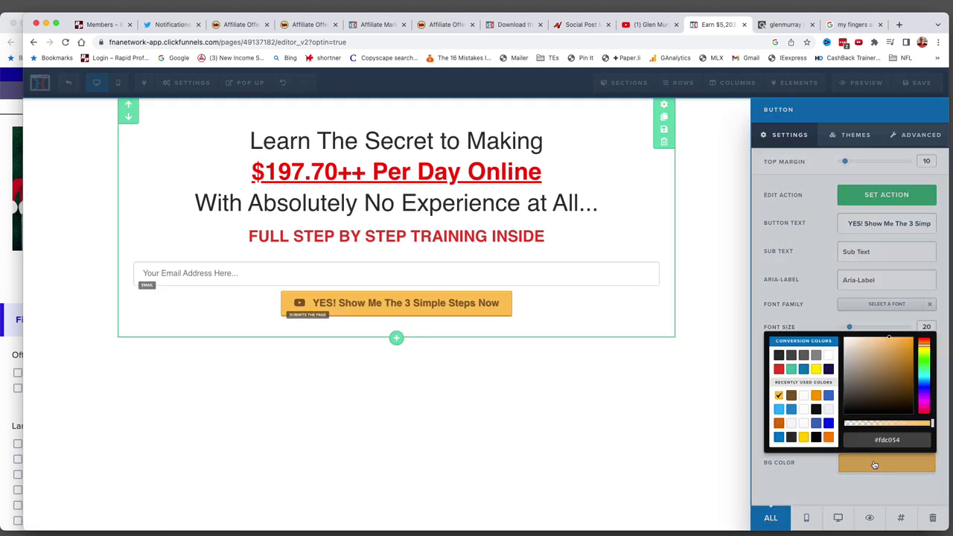
{"action": "left_click", "coordinate": [804, 438]}
{"action": "left_click", "coordinate": [595, 313]}
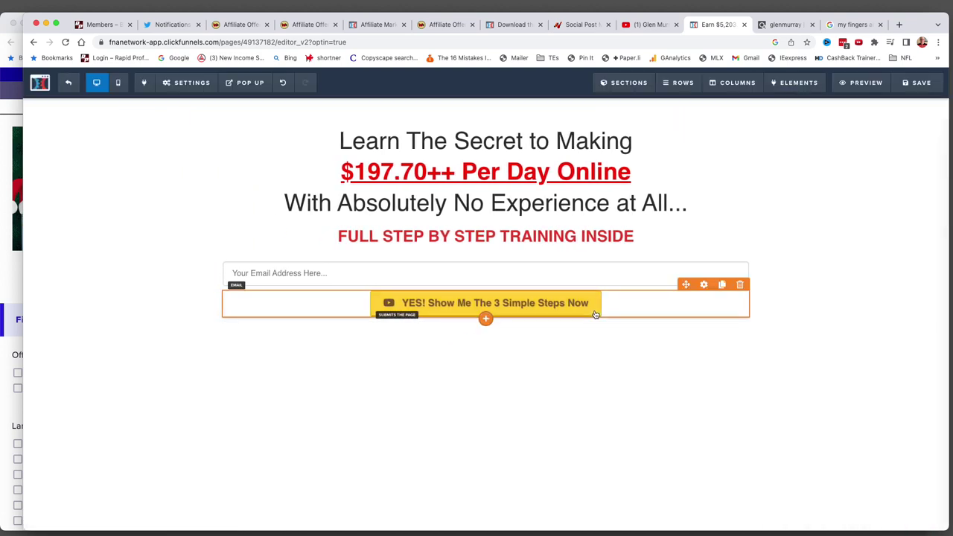
Round the 3D button's corners to 15px
{"action": "left_click", "coordinate": [584, 303]}
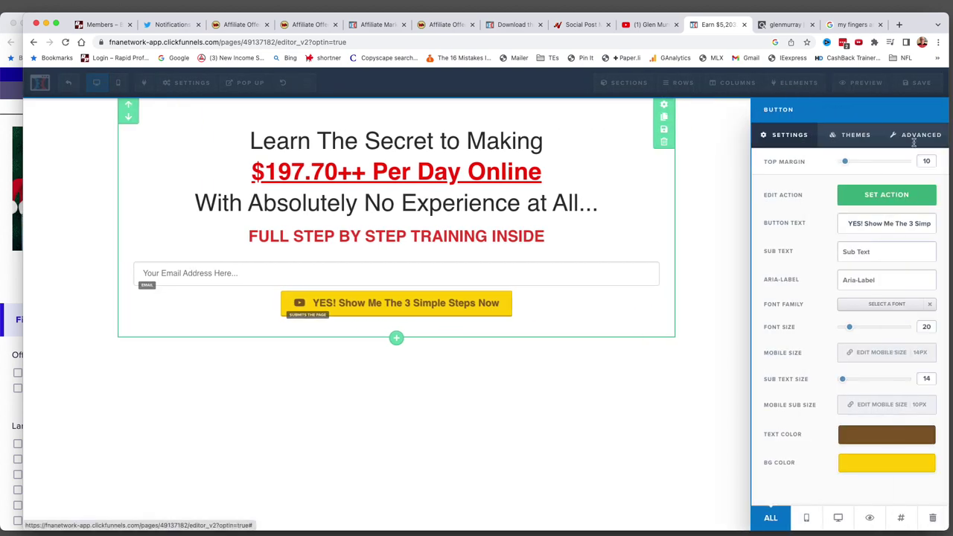
{"action": "left_click", "coordinate": [918, 137]}
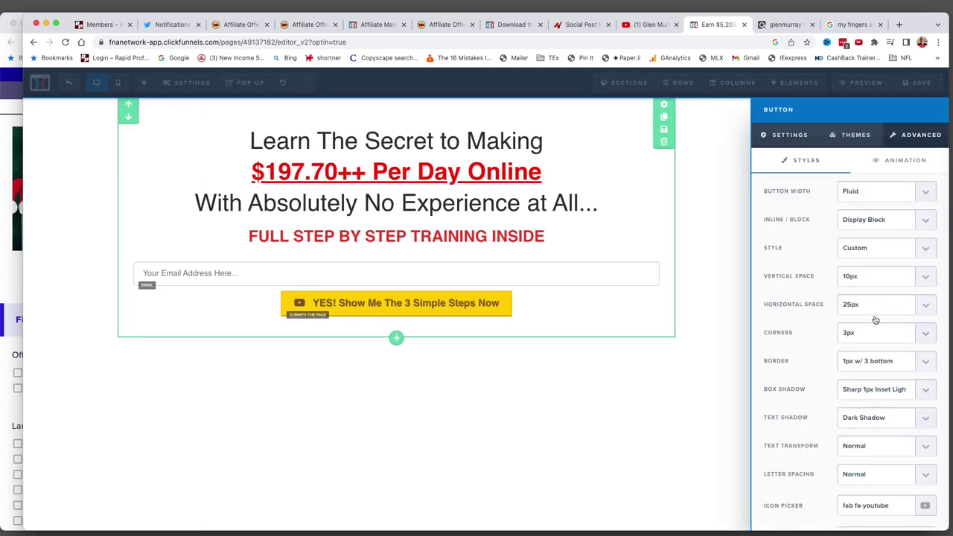
{"action": "left_click", "coordinate": [928, 333]}
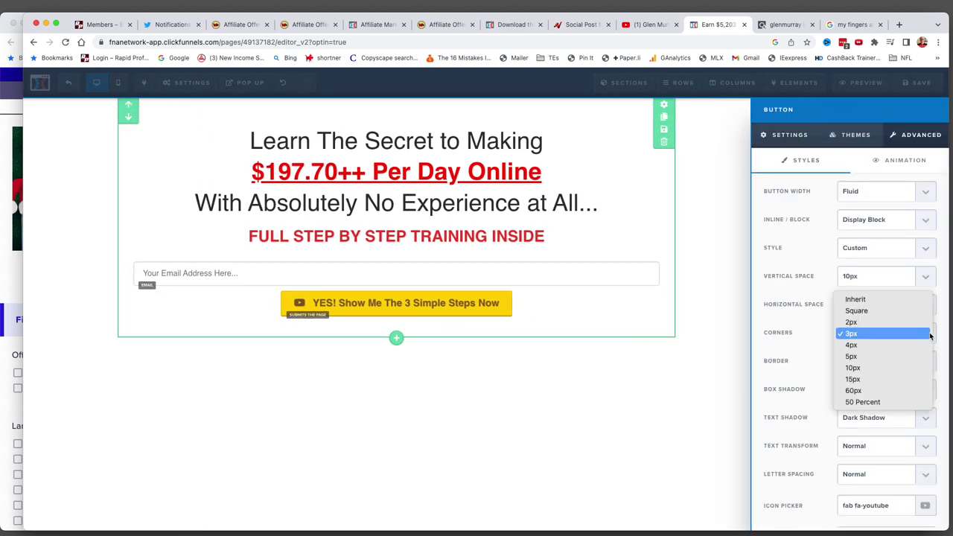
{"action": "left_click", "coordinate": [861, 379]}
{"action": "left_click", "coordinate": [610, 305]}
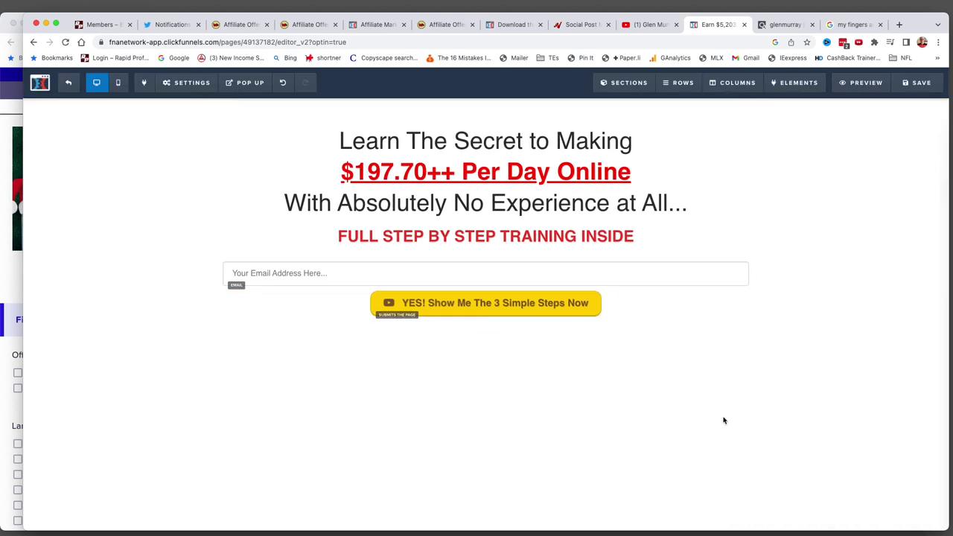
Increase the button text's font size to 30
{"action": "left_click", "coordinate": [529, 306]}
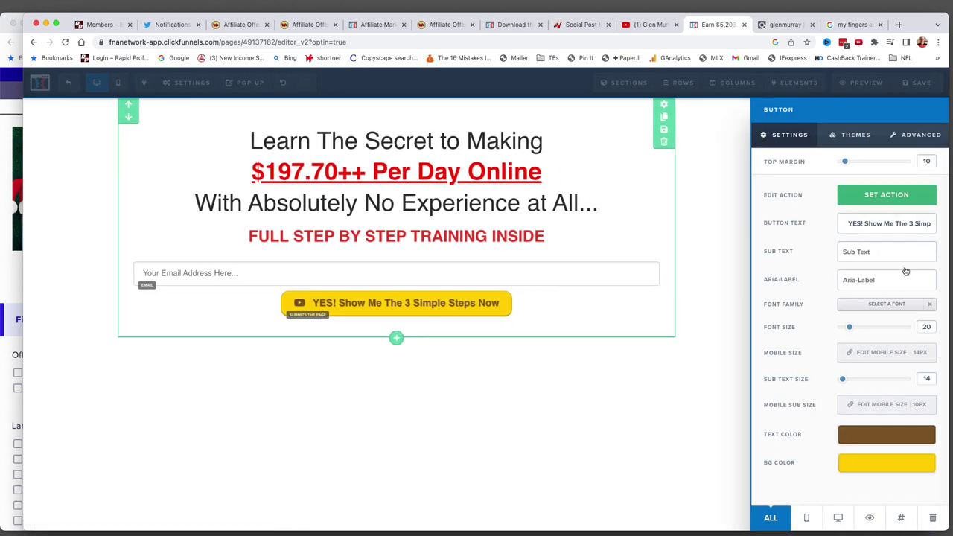
{"action": "left_click_drag", "start_coordinate": [849, 328], "coordinate": [861, 329]}
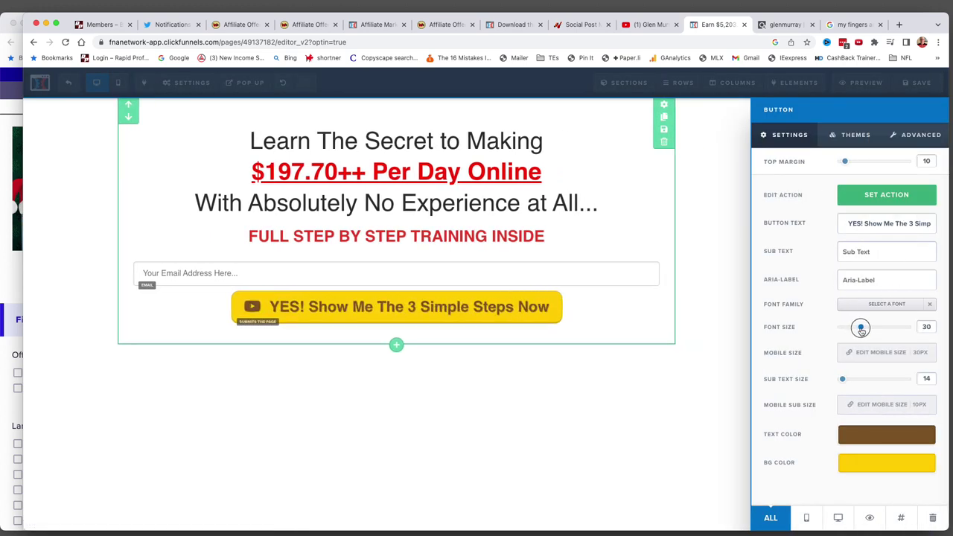
{"action": "left_click", "coordinate": [686, 341]}
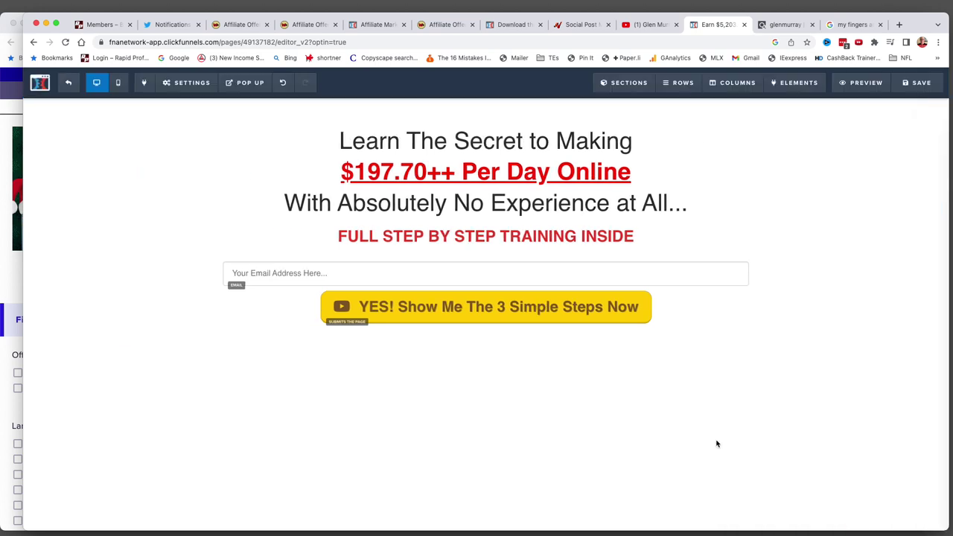
Change the button's text color to near-black #111111
{"action": "left_click", "coordinate": [593, 306]}
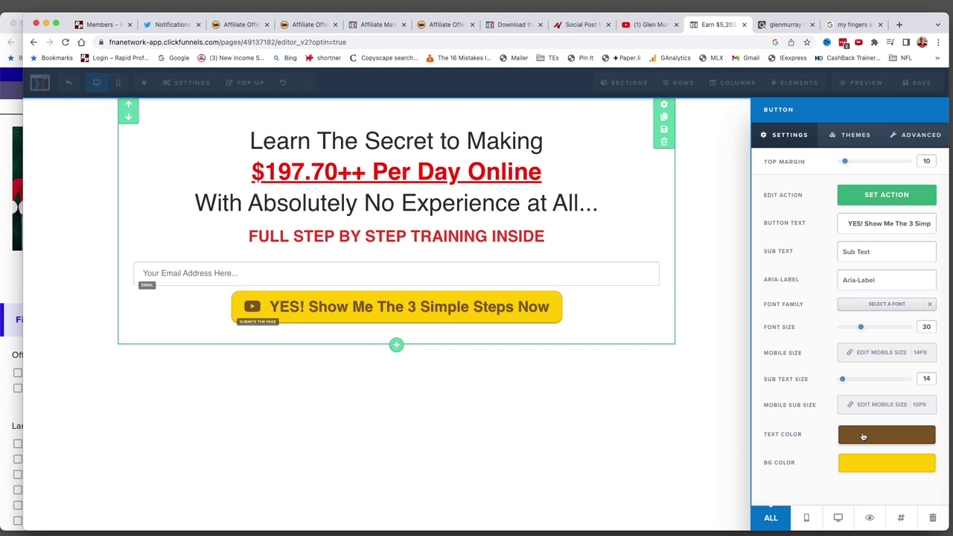
{"action": "left_click", "coordinate": [859, 432]}
{"action": "left_click", "coordinate": [816, 383]}
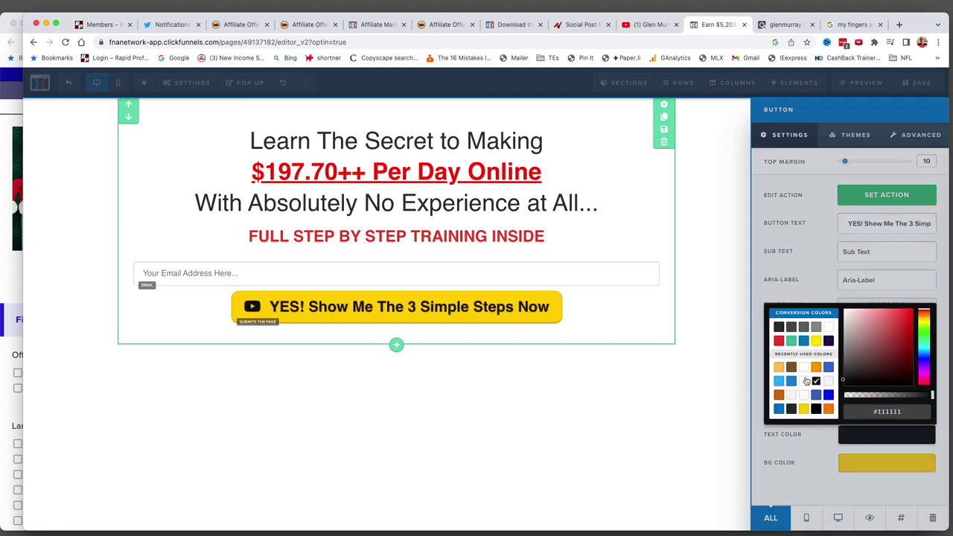
{"action": "left_click", "coordinate": [708, 389]}
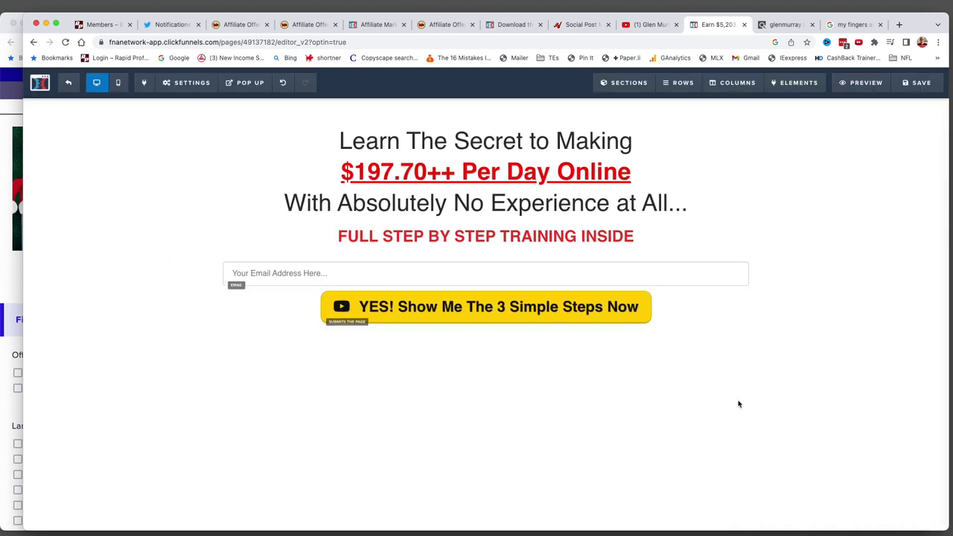
Check the email field's input type and placeholder text in its settings
{"action": "left_click", "coordinate": [602, 277]}
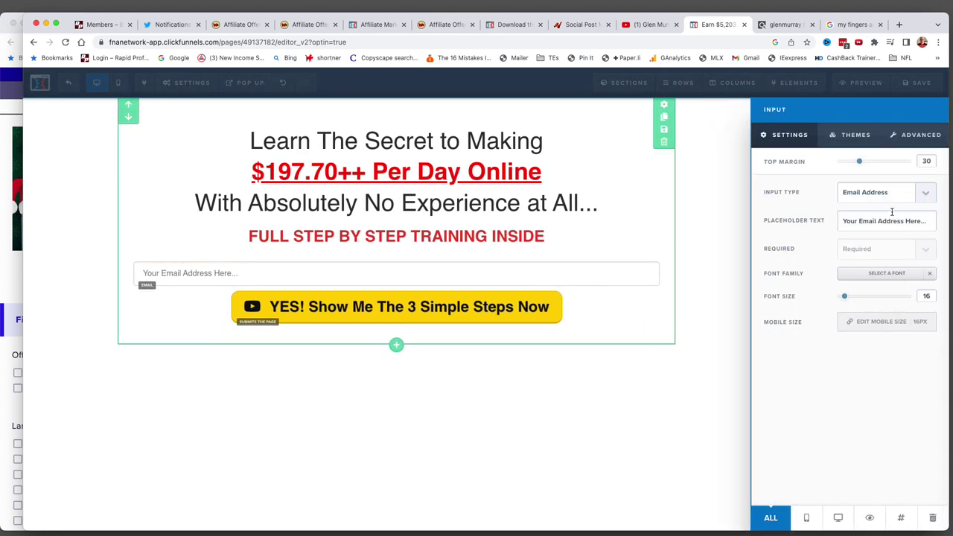
{"action": "left_click", "coordinate": [554, 283]}
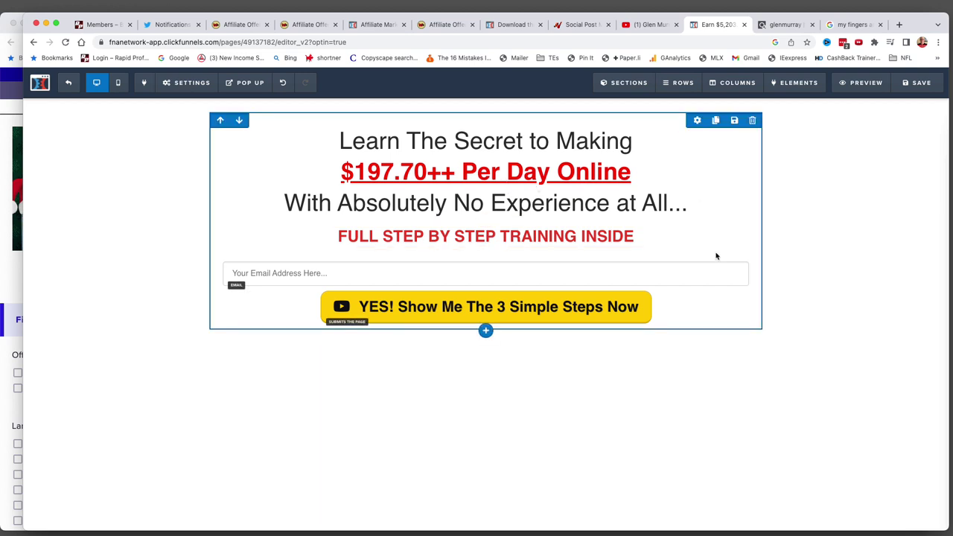
Add an input field below the yellow button, with a new button element beneath it
{"action": "left_click", "coordinate": [485, 327]}
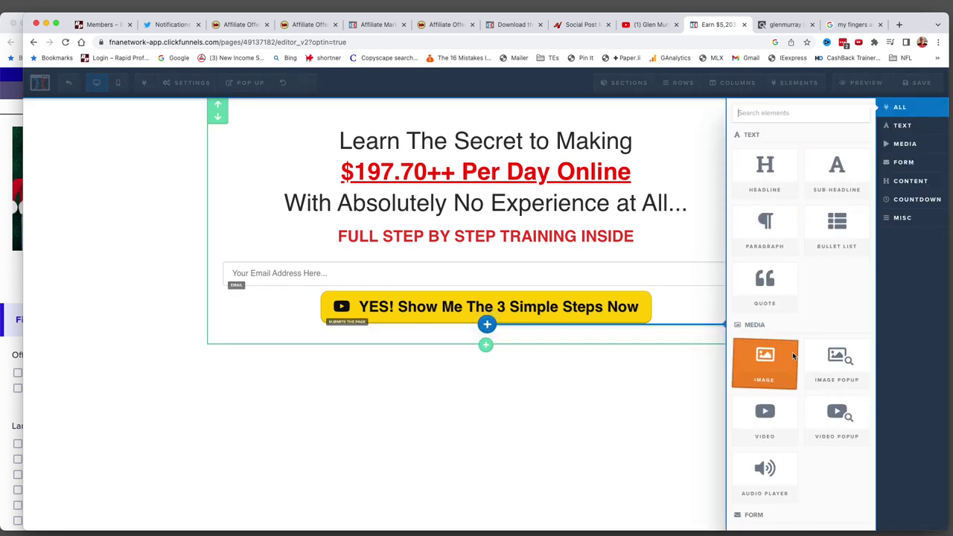
{"action": "scroll", "coordinate": [811, 395], "scroll_direction": "down", "scroll_amount": 5}
{"action": "scroll", "coordinate": [806, 398], "scroll_direction": "down", "scroll_amount": 1}
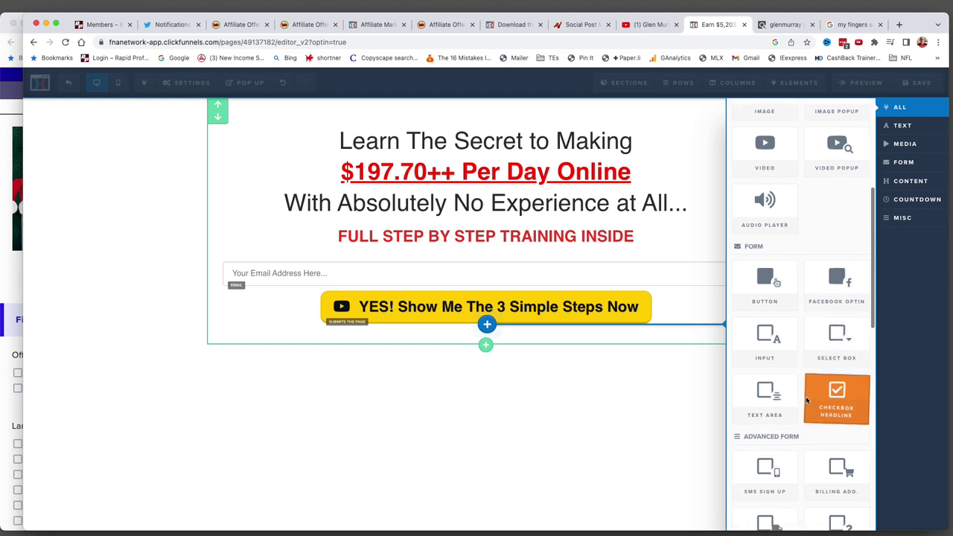
{"action": "left_click", "coordinate": [772, 337]}
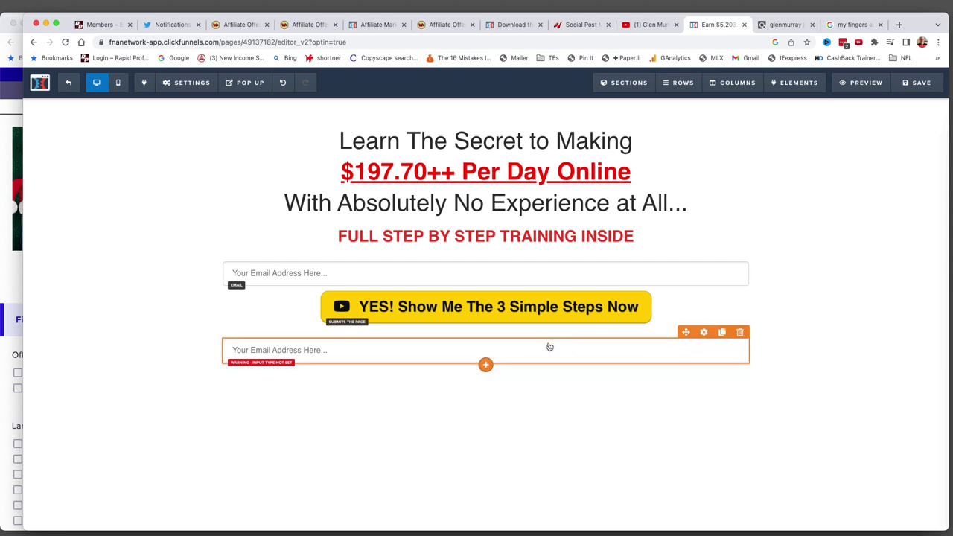
{"action": "left_click", "coordinate": [485, 364]}
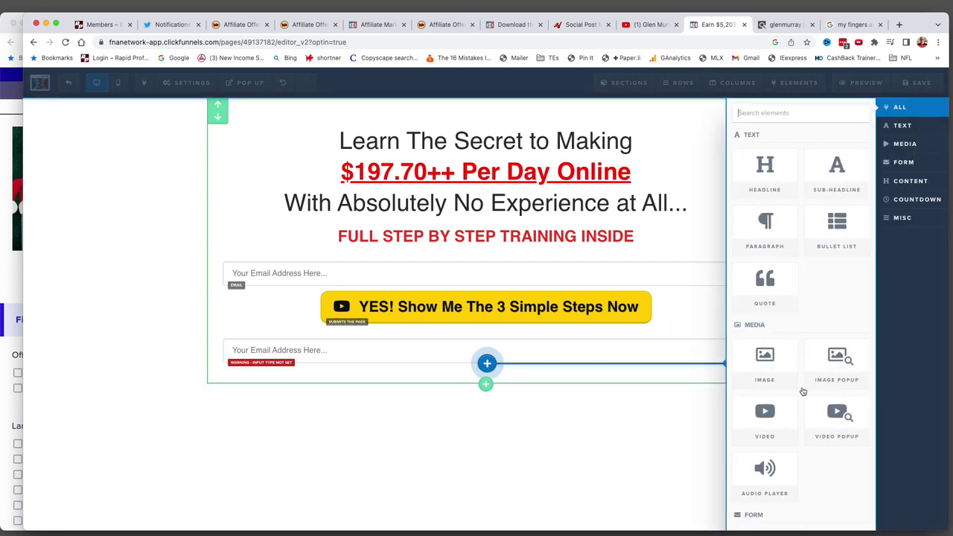
{"action": "scroll", "coordinate": [802, 391], "scroll_direction": "down", "scroll_amount": 5}
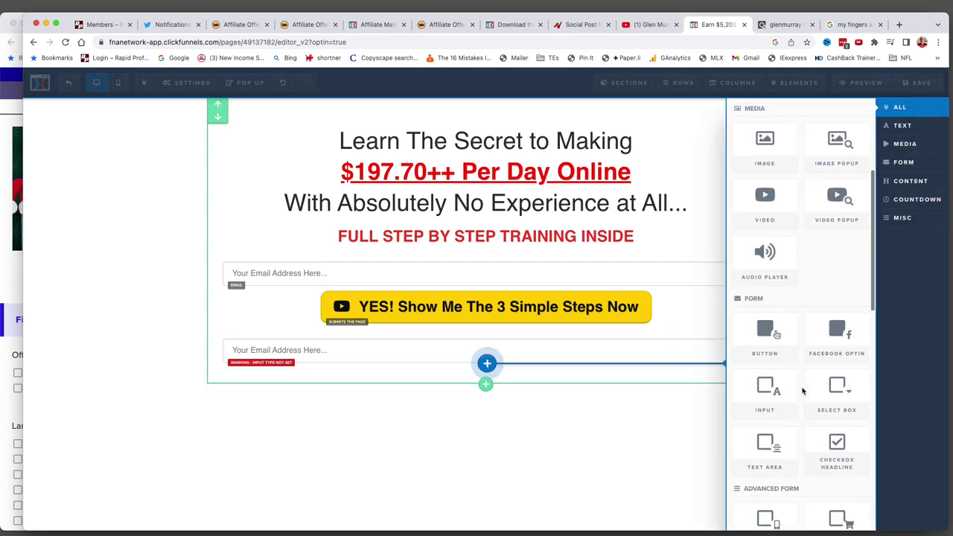
{"action": "left_click", "coordinate": [765, 329]}
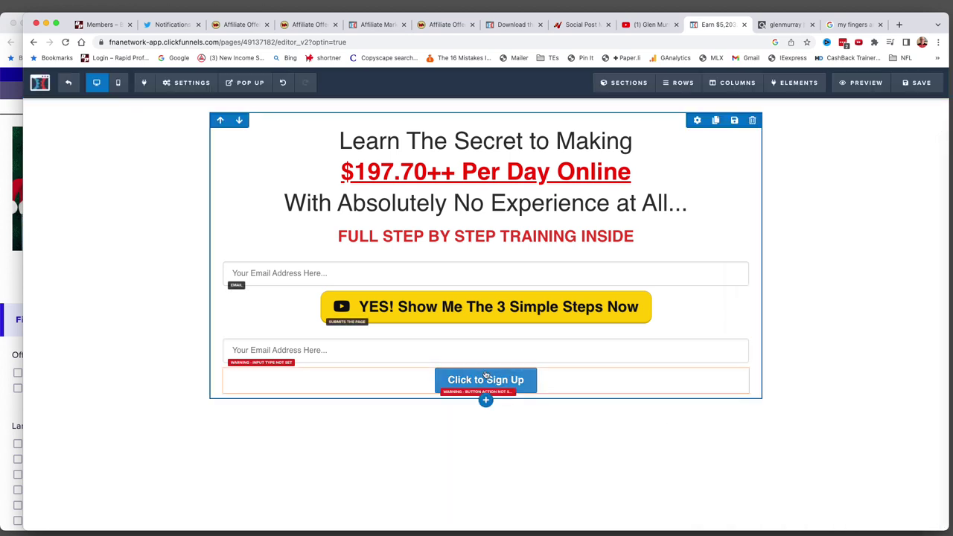
Delete the extra email input field and the blue Click to Sign Up button below the yellow button
{"action": "mouse_move", "coordinate": [549, 351]}
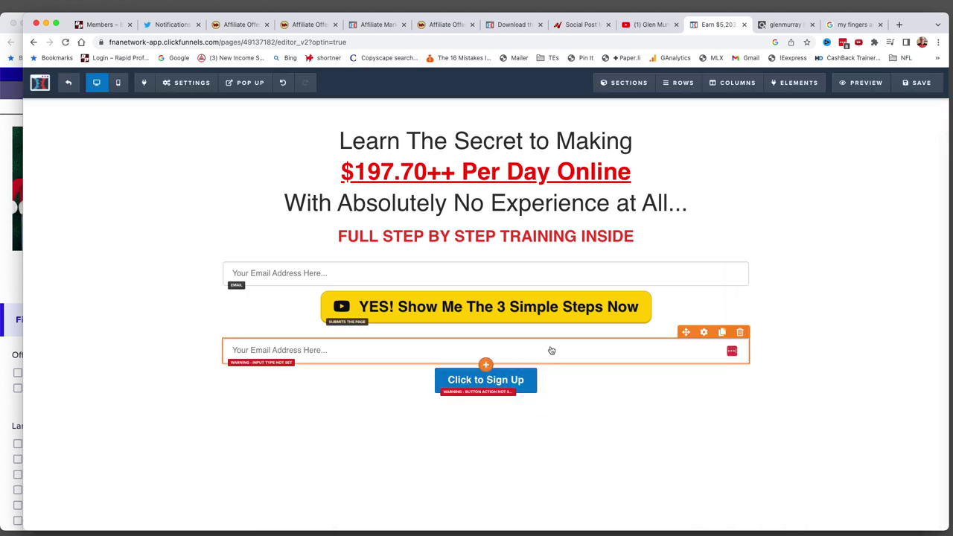
{"action": "left_click", "coordinate": [740, 333]}
{"action": "left_click", "coordinate": [570, 98]}
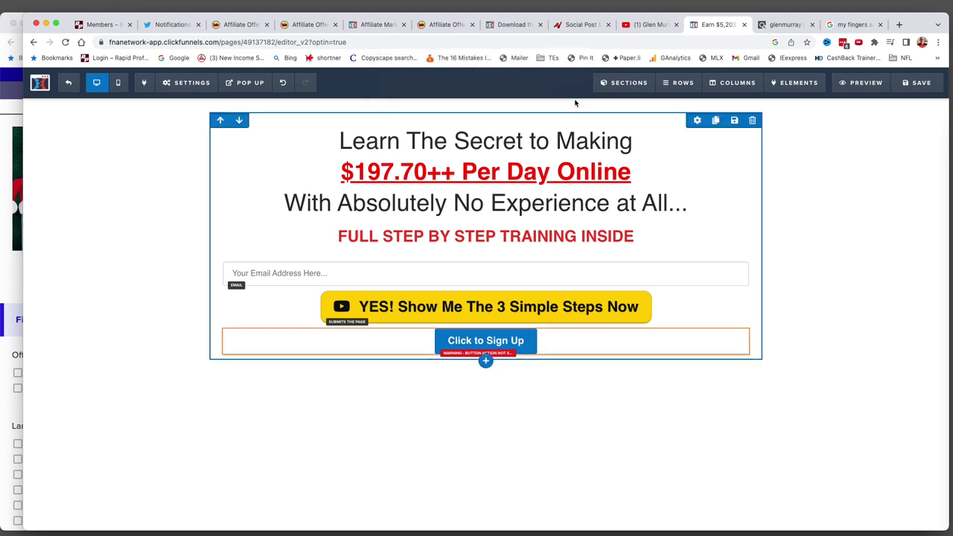
{"action": "left_click", "coordinate": [740, 324]}
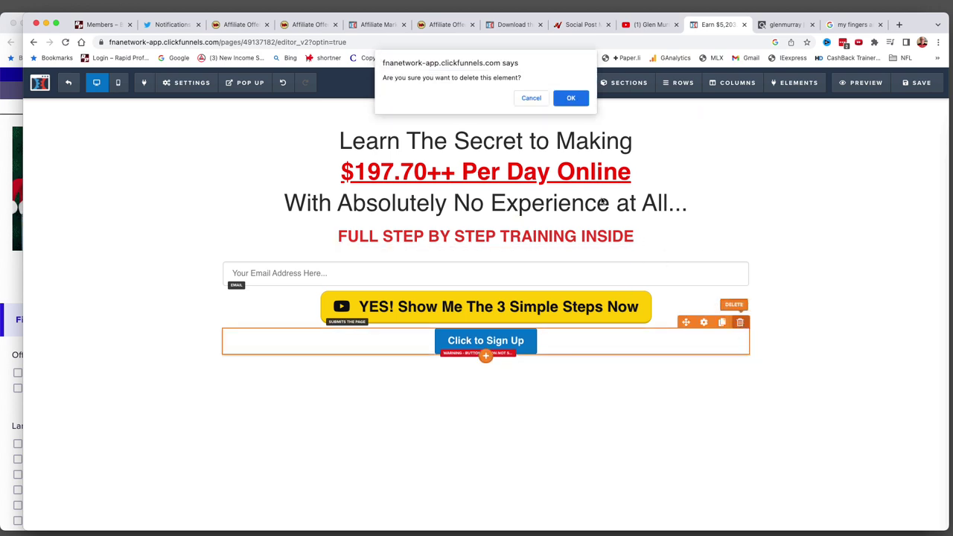
{"action": "left_click", "coordinate": [570, 98]}
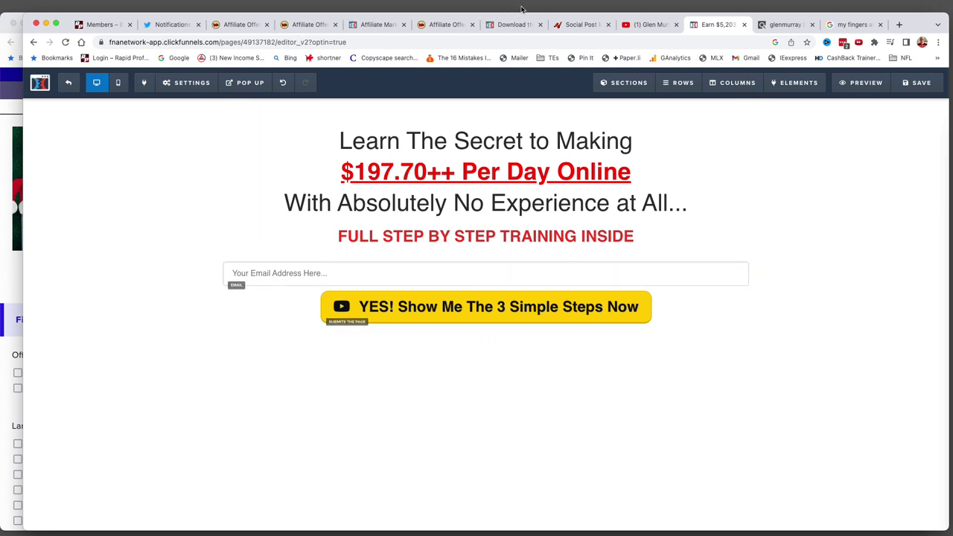
Switch to the WarriorPlus page for Affiliate Marketing on a Shoestring and copy the affiliate link
{"action": "left_click", "coordinate": [379, 25]}
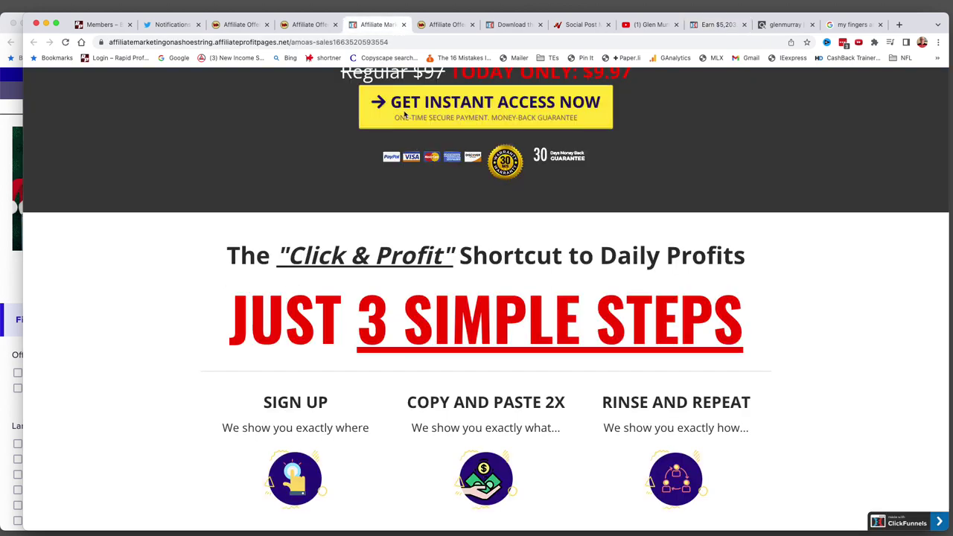
{"action": "left_click", "coordinate": [308, 24]}
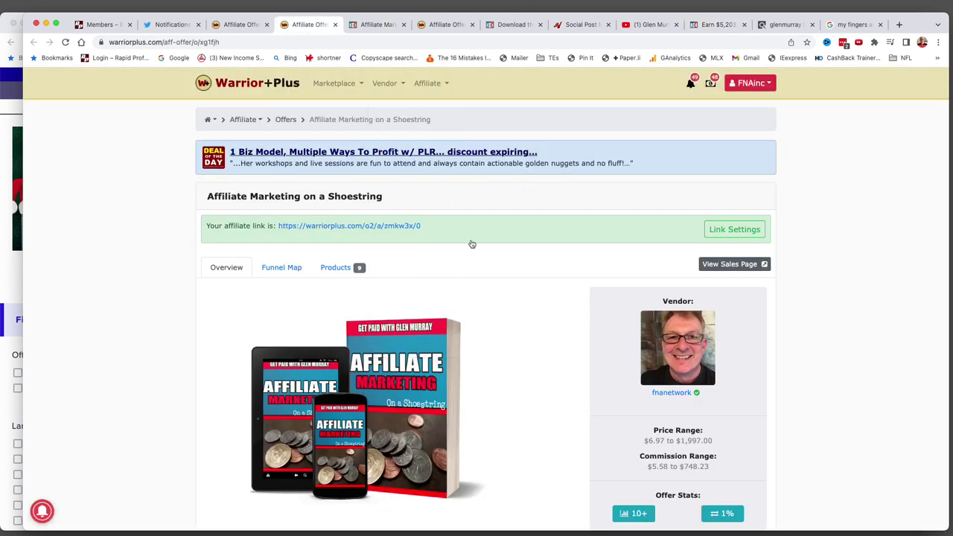
{"action": "left_click_drag", "start_coordinate": [431, 227], "coordinate": [273, 224]}
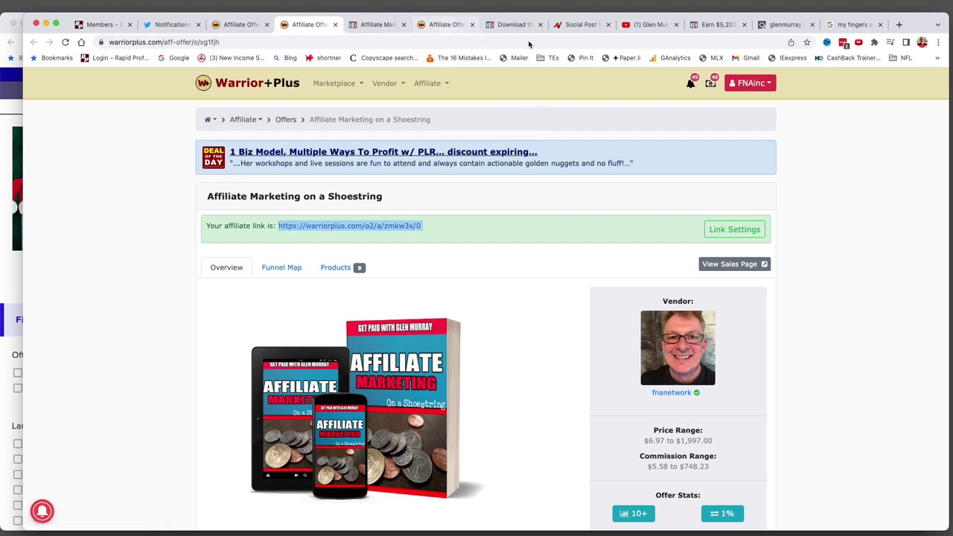
Return to the ClickFunnels editor and check which action is assigned to the yellow button
{"action": "left_click", "coordinate": [728, 29]}
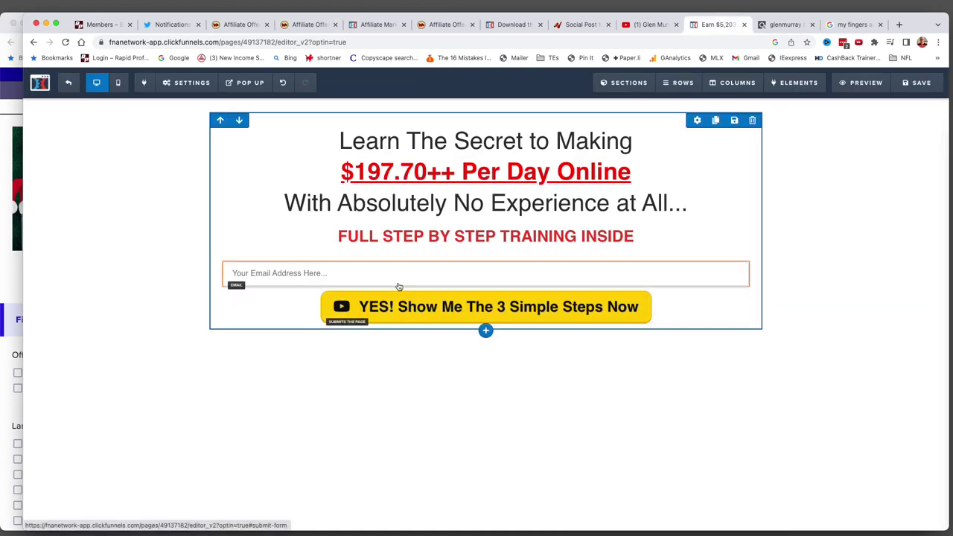
{"action": "left_click", "coordinate": [485, 305]}
{"action": "left_click", "coordinate": [885, 196]}
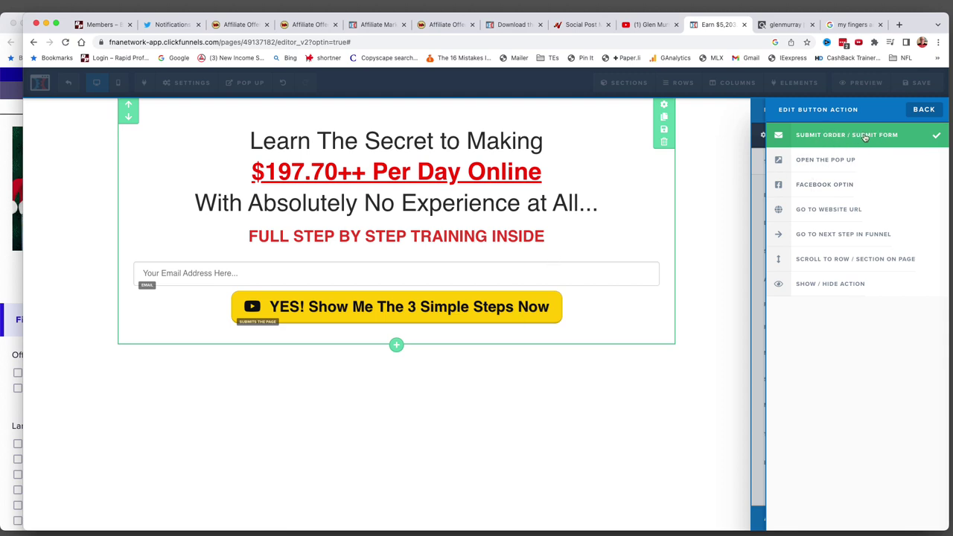
{"action": "left_click", "coordinate": [483, 308]}
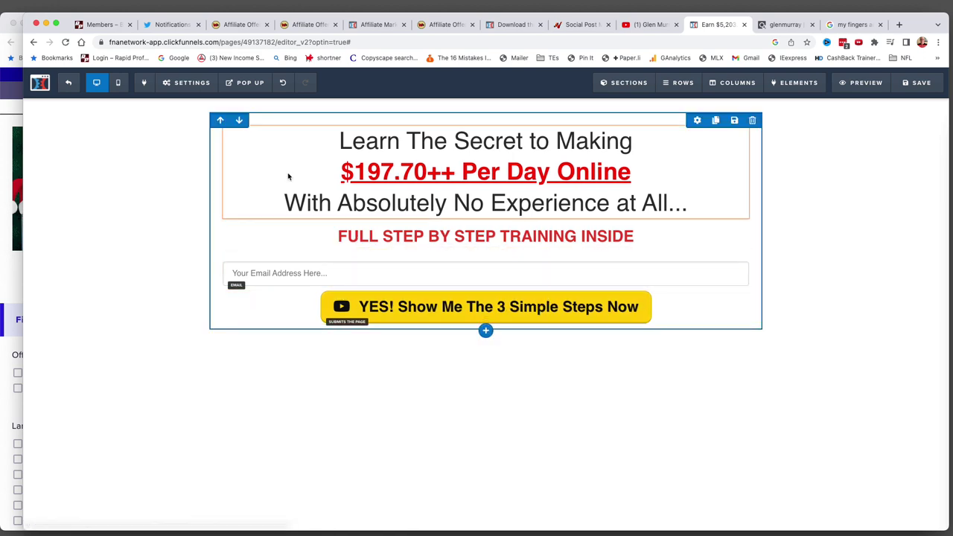
Replace the page's On Submit Go To address in the general settings with the copied WarriorPlus affiliate link
{"action": "left_click", "coordinate": [193, 83]}
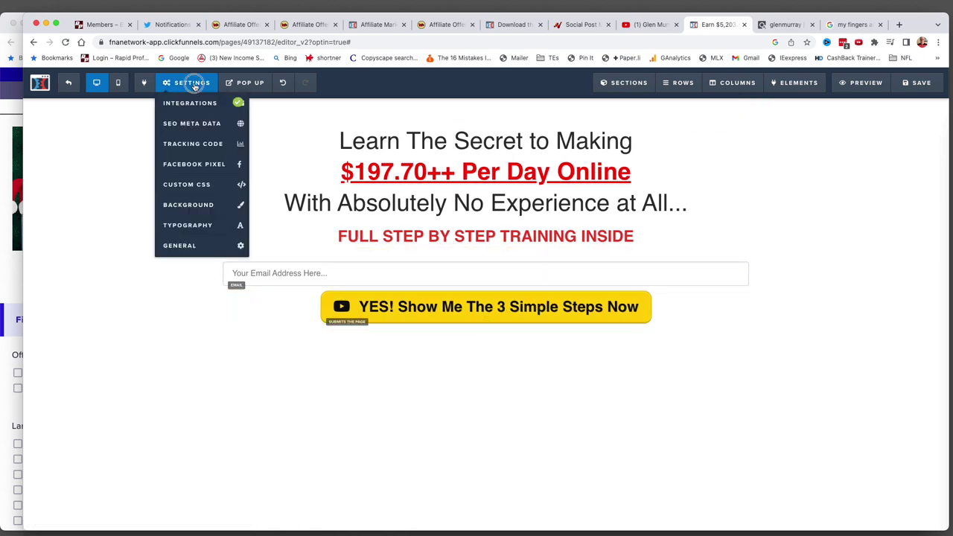
{"action": "left_click", "coordinate": [200, 247]}
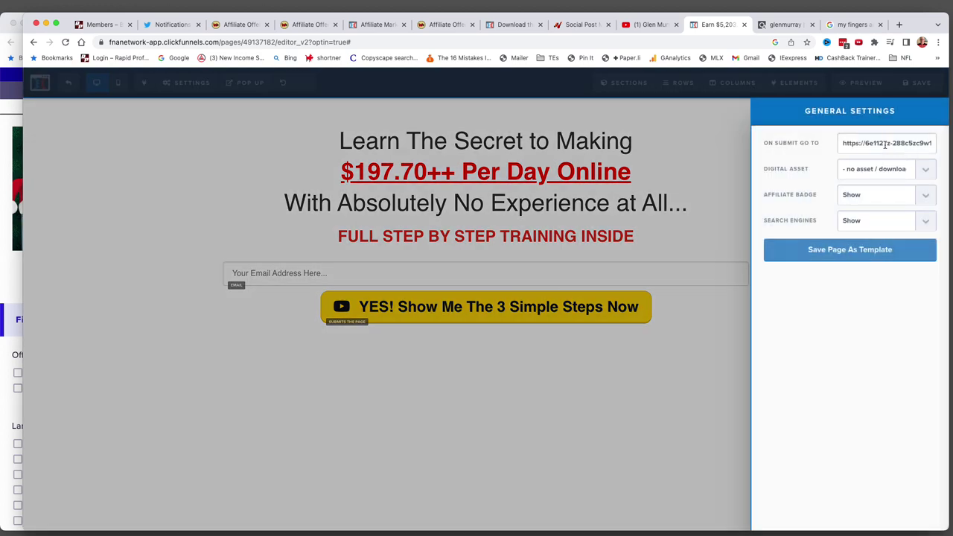
{"action": "triple_click", "coordinate": [885, 145]}
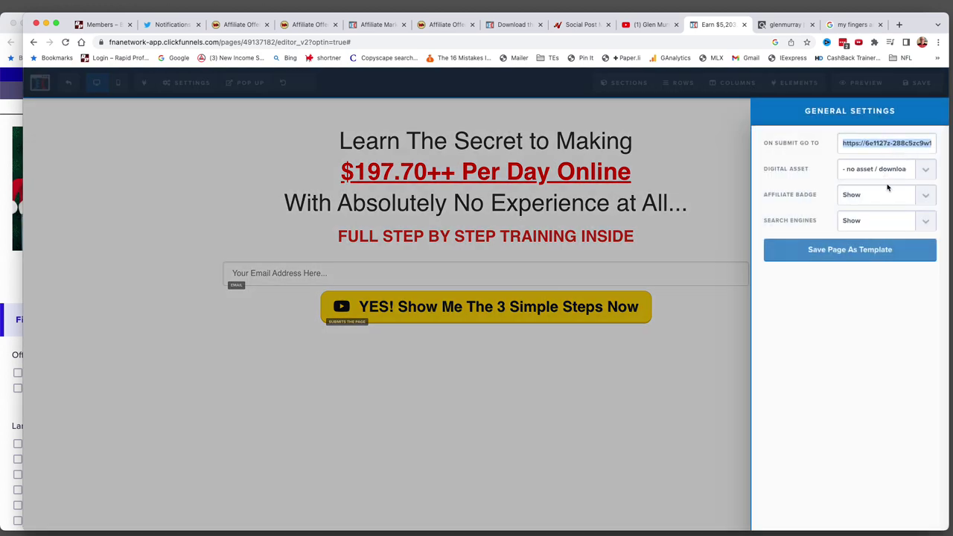
{"action": "key", "text": "super+v"}
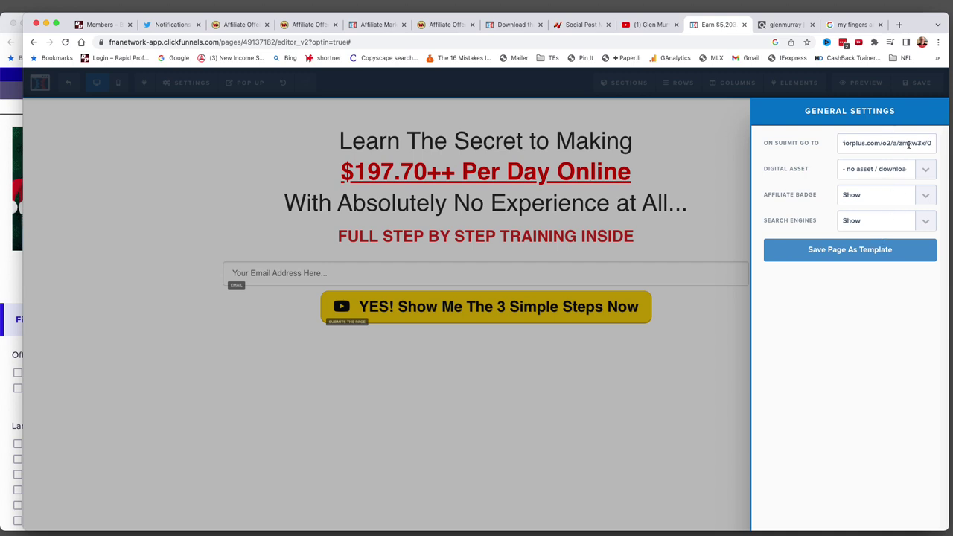
{"action": "left_click", "coordinate": [631, 247]}
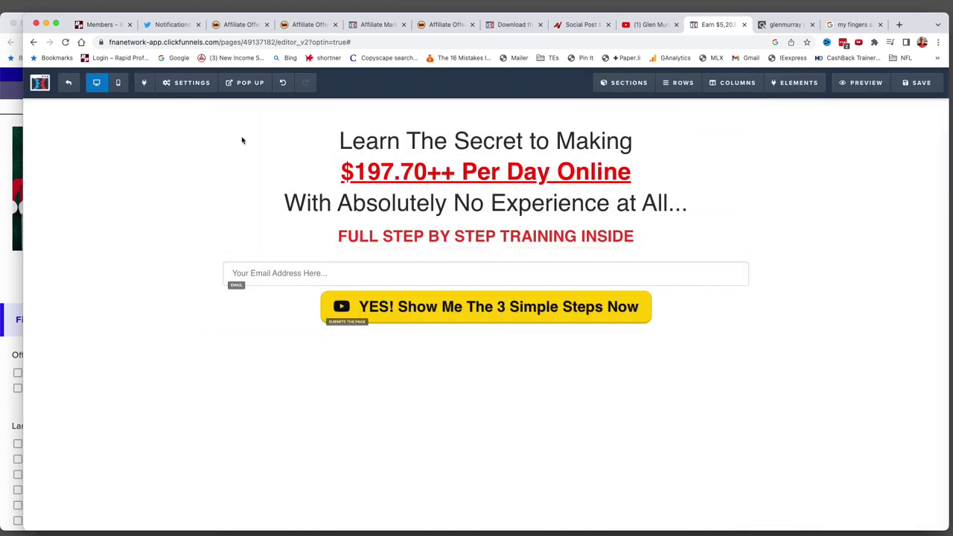
Change the page's email integration to aweber (Aweber)
{"action": "mouse_move", "coordinate": [182, 87]}
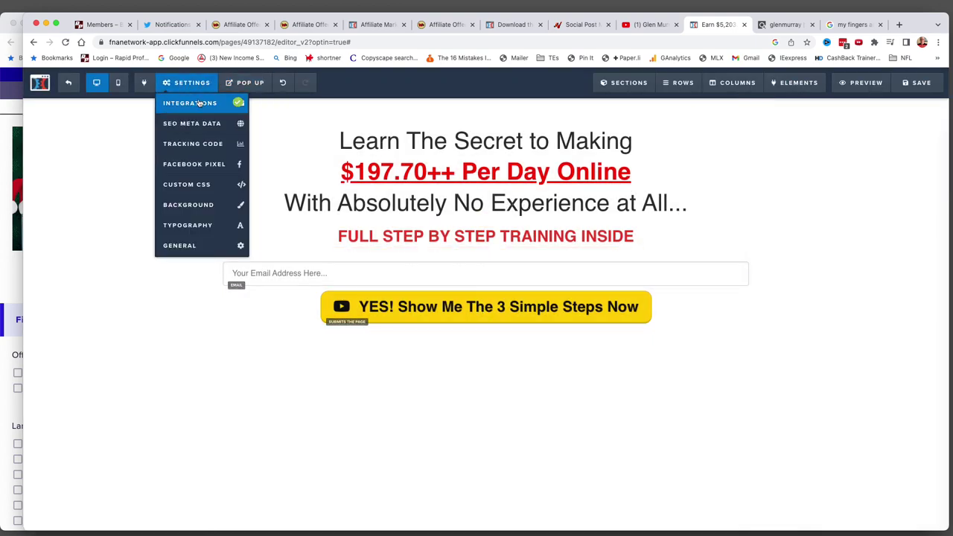
{"action": "left_click", "coordinate": [189, 102]}
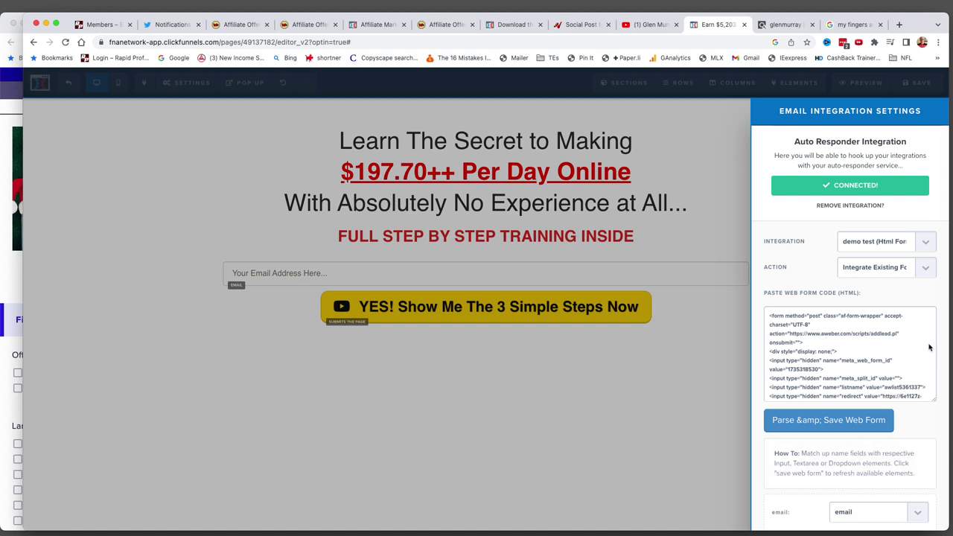
{"action": "left_click", "coordinate": [925, 244]}
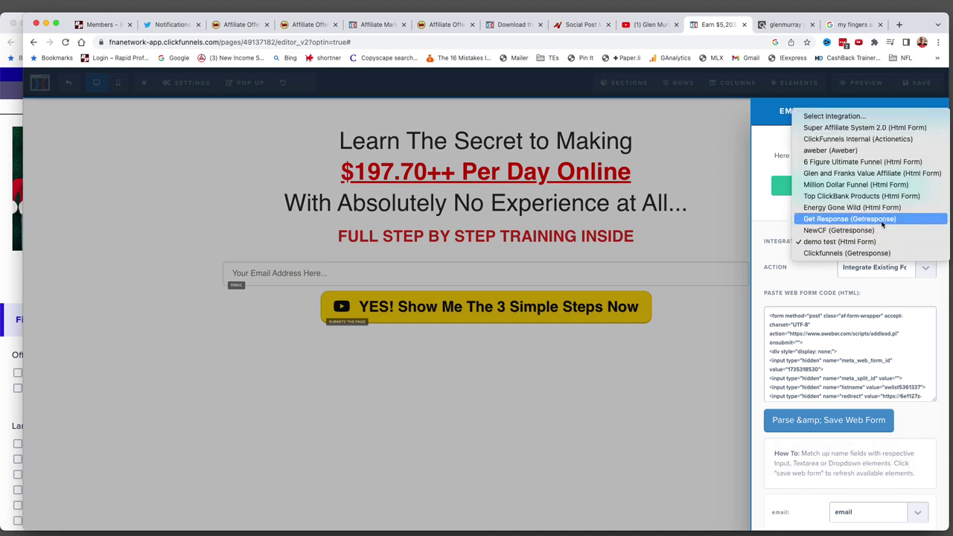
{"action": "left_click", "coordinate": [856, 152]}
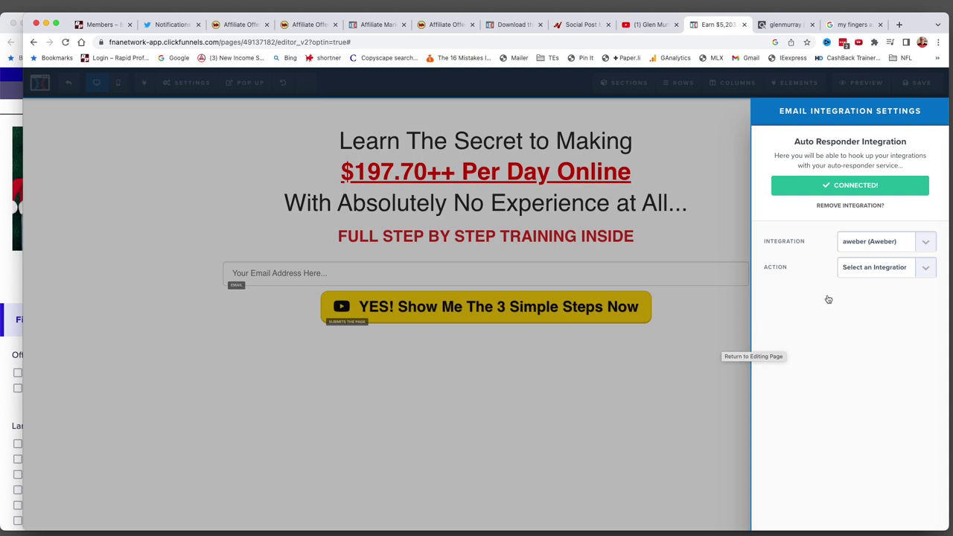
Set the integration action to Integrate Existing List with Affiliate Profit Pages as the list
{"action": "left_click", "coordinate": [930, 271]}
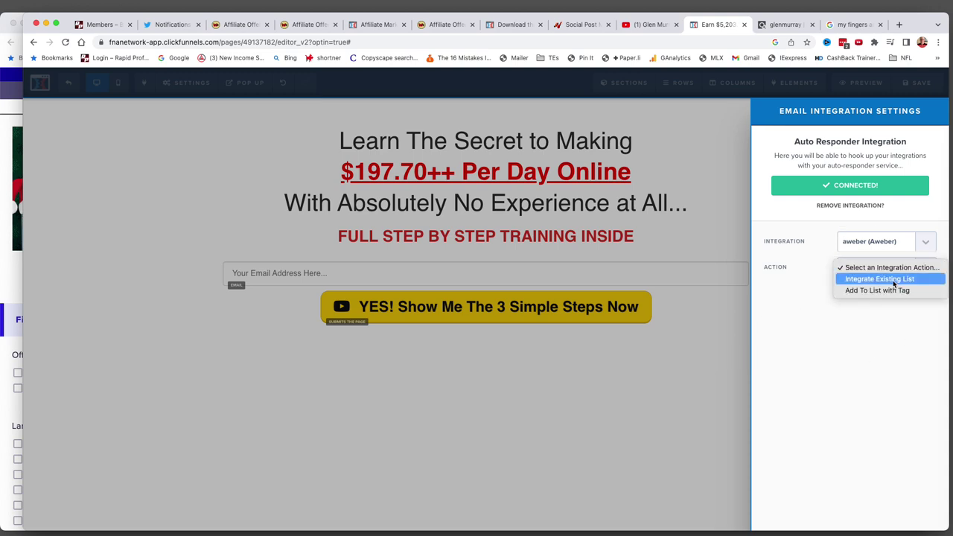
{"action": "left_click", "coordinate": [892, 280]}
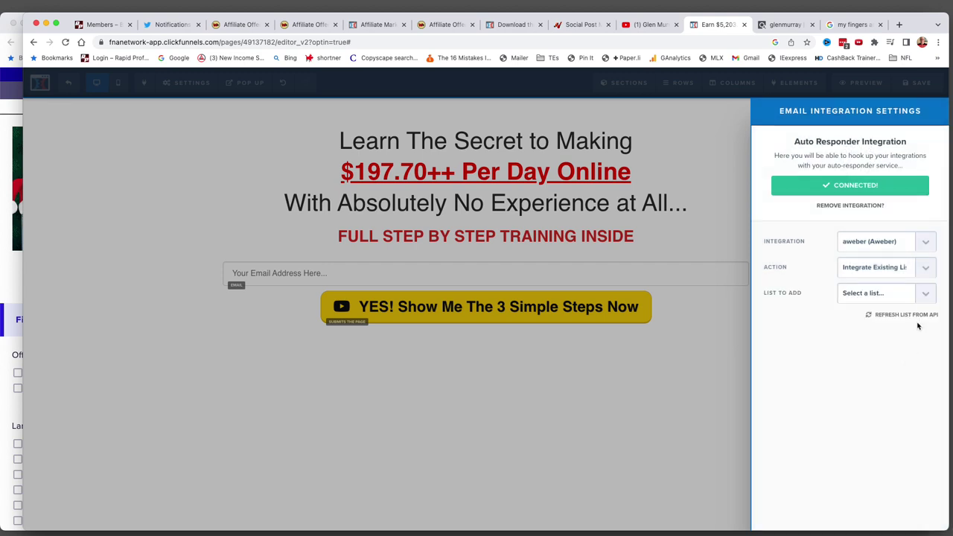
{"action": "left_click", "coordinate": [924, 293]}
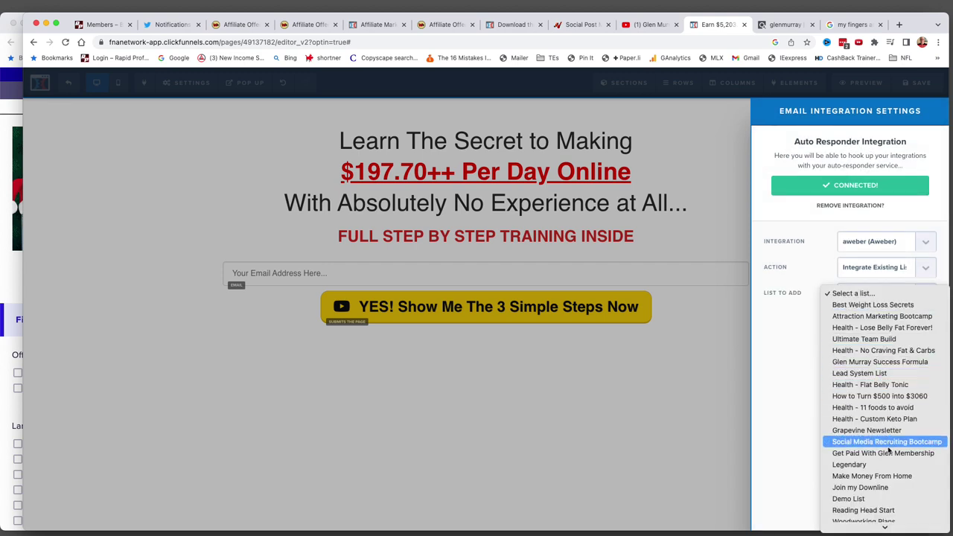
{"action": "scroll", "coordinate": [888, 449], "scroll_direction": "down", "scroll_amount": 3}
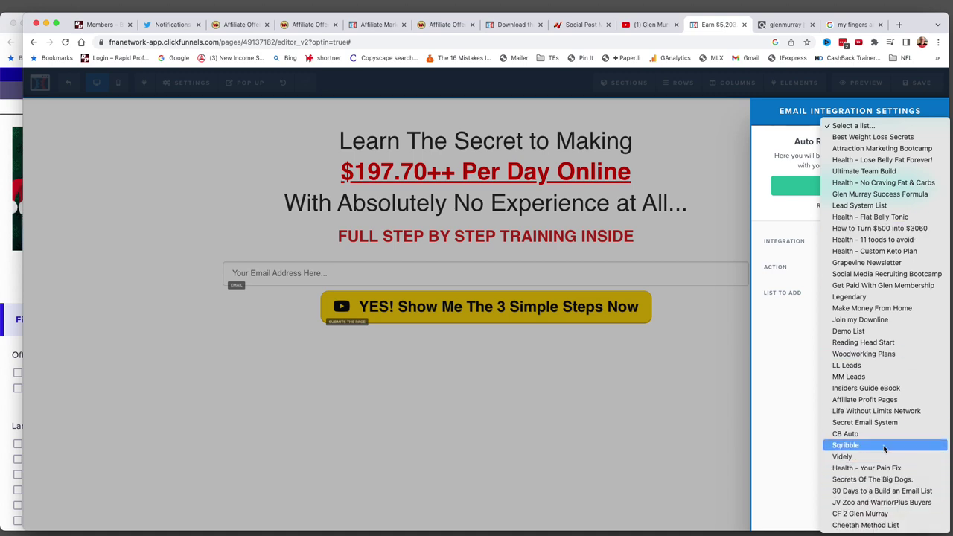
{"action": "left_click", "coordinate": [884, 400]}
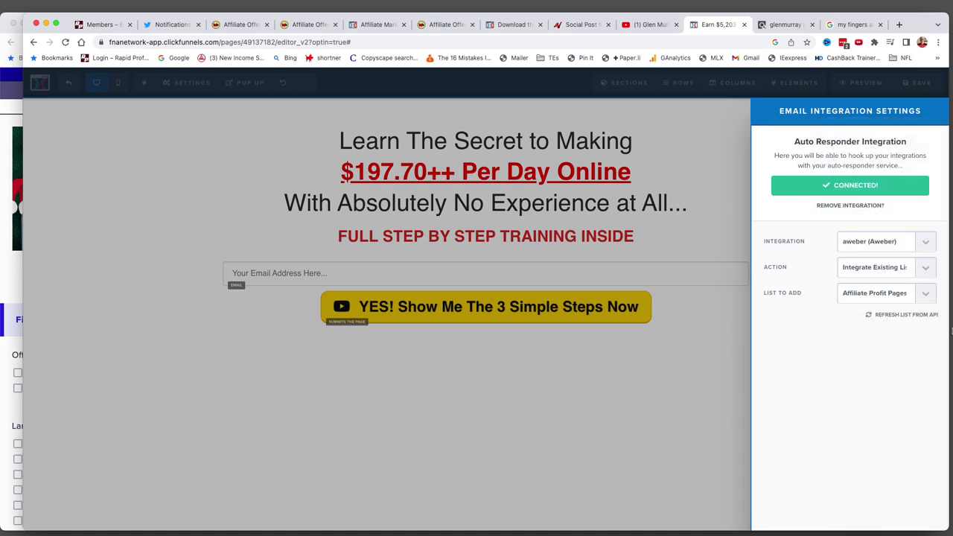
Set the integration action to Add To List with Tag and choose Affiliate Profit Pages as the list
{"action": "left_click", "coordinate": [922, 270]}
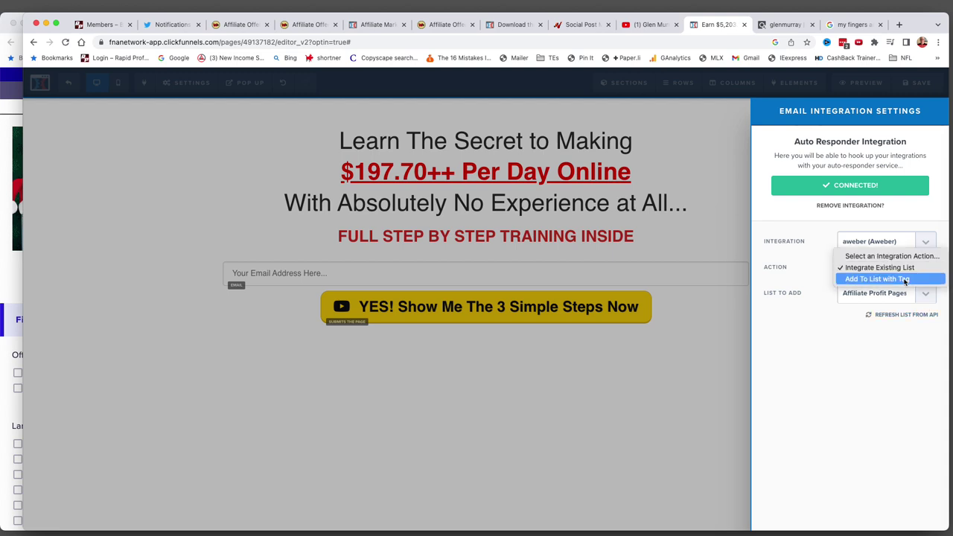
{"action": "left_click", "coordinate": [905, 279]}
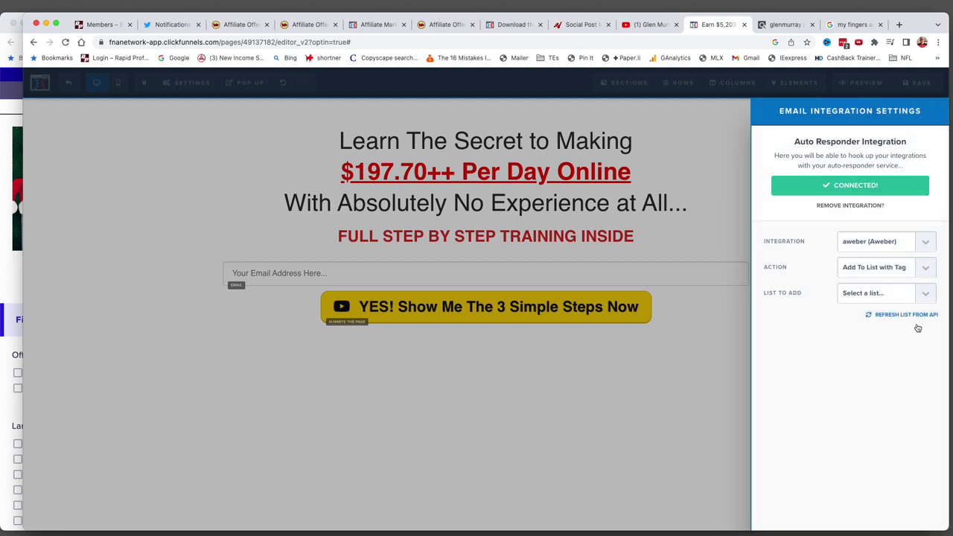
{"action": "left_click", "coordinate": [926, 296]}
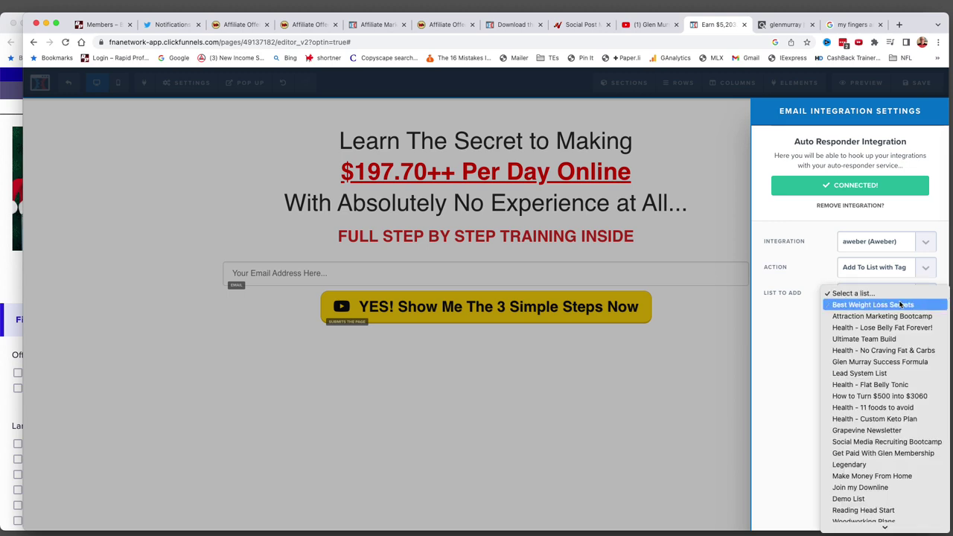
{"action": "scroll", "coordinate": [873, 435], "scroll_direction": "down", "scroll_amount": 5}
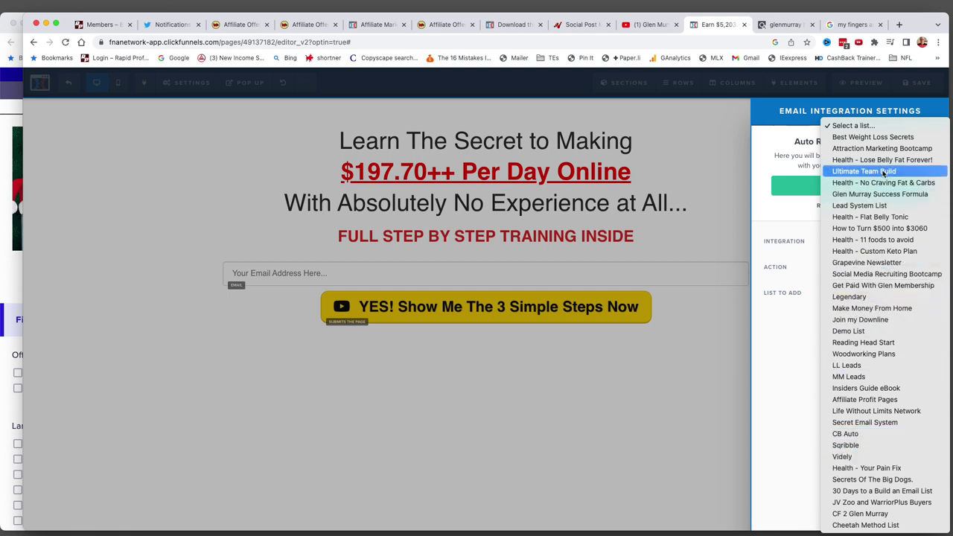
{"action": "left_click", "coordinate": [875, 400]}
Add the tag emailatm to the Aweber integration and close the integration settings
{"action": "left_click", "coordinate": [878, 337]}
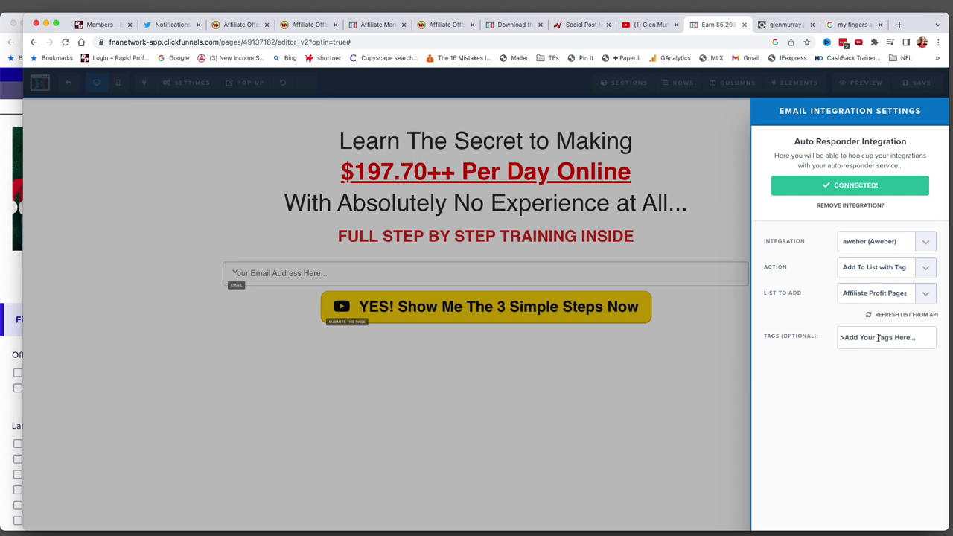
{"action": "type", "text": "emailatm"}
{"action": "key", "text": "Return"}
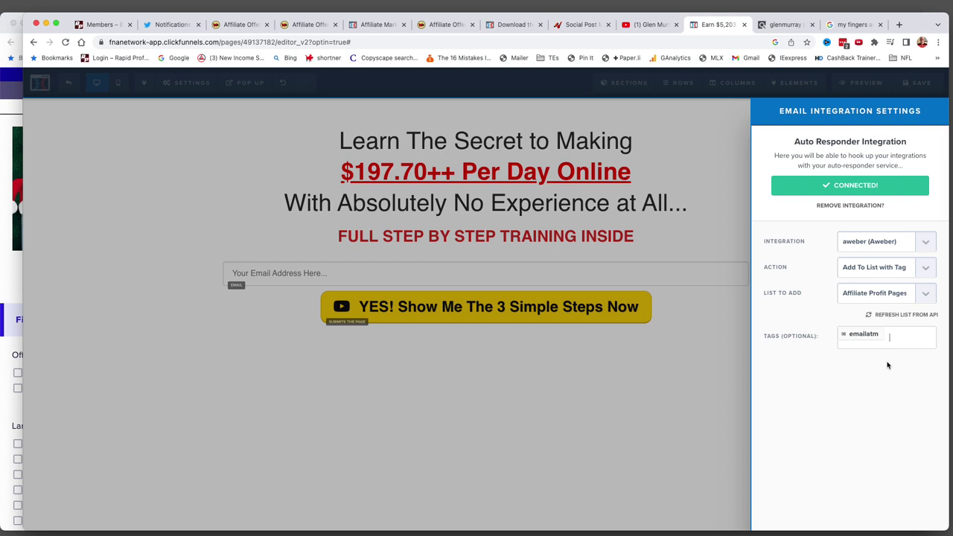
{"action": "left_click", "coordinate": [622, 393]}
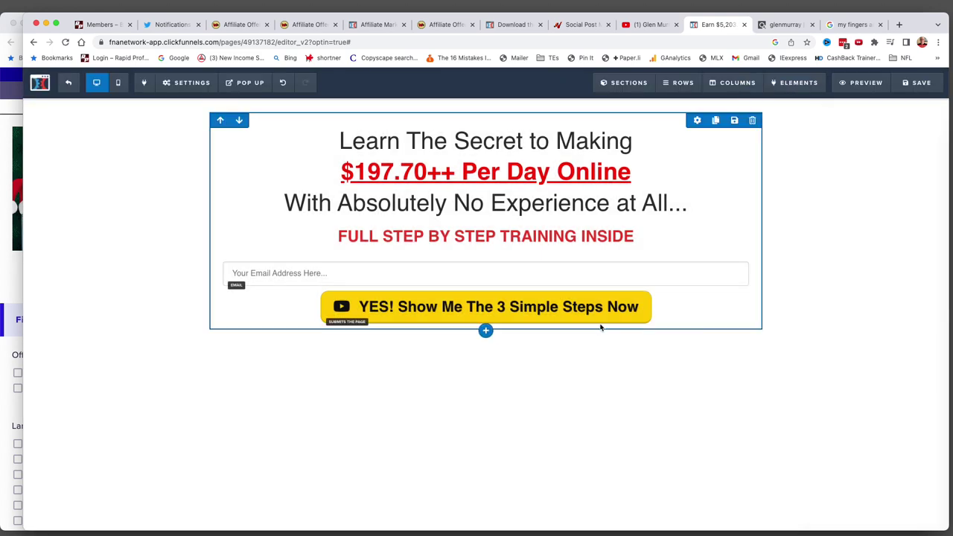
Review the yellow button's settings and close them
{"action": "left_click", "coordinate": [521, 307]}
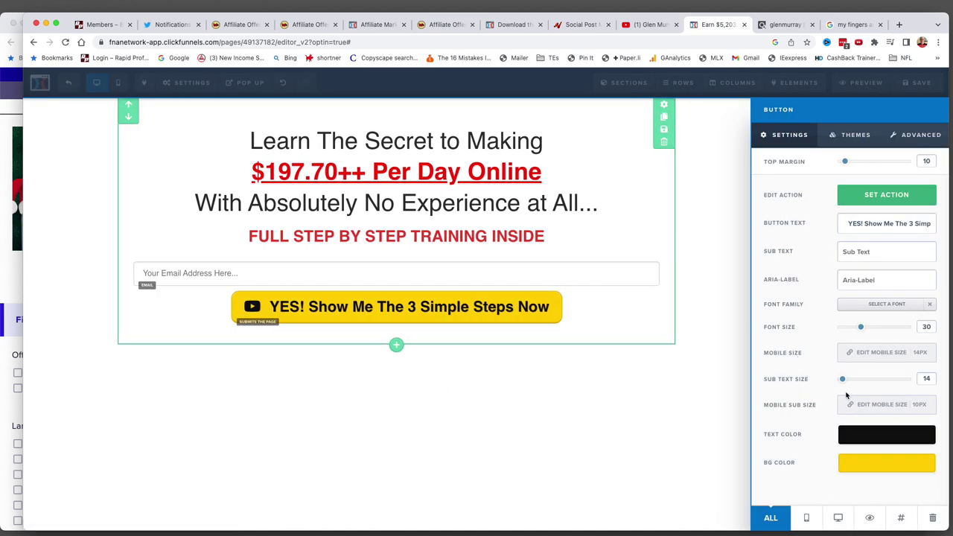
{"action": "left_click", "coordinate": [202, 85]}
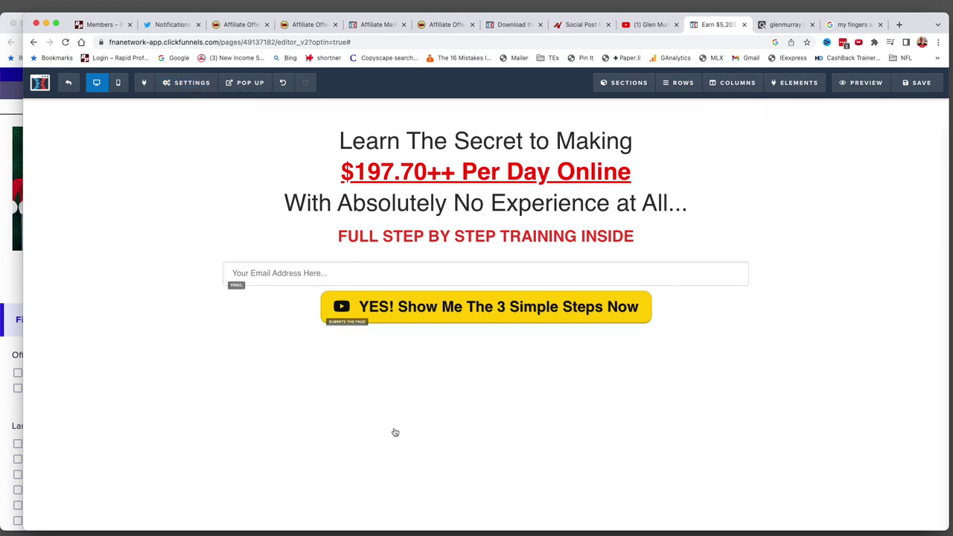
Save the opt-in page and open its preview
{"action": "left_click", "coordinate": [916, 83]}
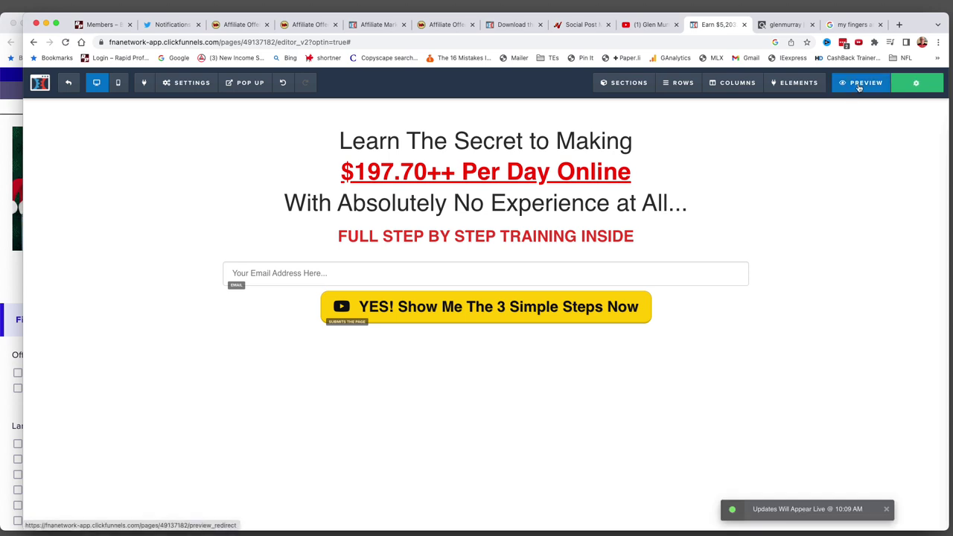
{"action": "left_click", "coordinate": [859, 85]}
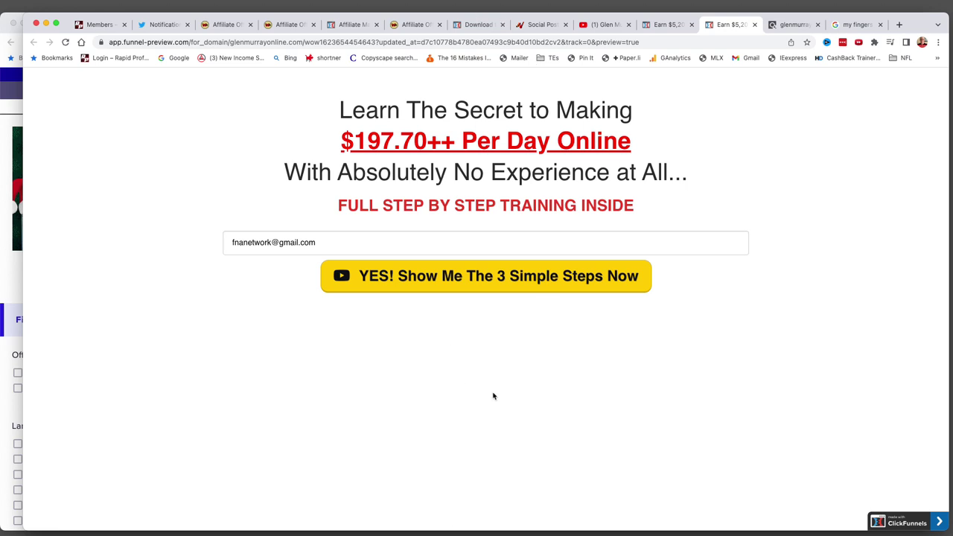
Capture a screenshot of the opt-in page preview and return to the page editor
{"action": "key", "text": "super+shift+4"}
{"action": "key", "text": "Escape"}
{"action": "left_click", "coordinate": [667, 26]}
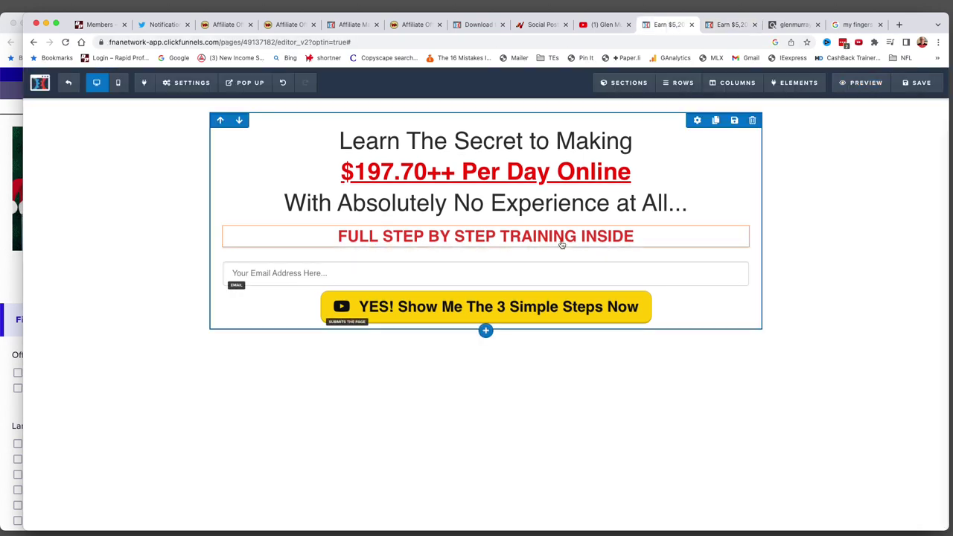
Open the page's SEO meta data, review its preview and bring up the image library for the social image
{"action": "left_click", "coordinate": [186, 88]}
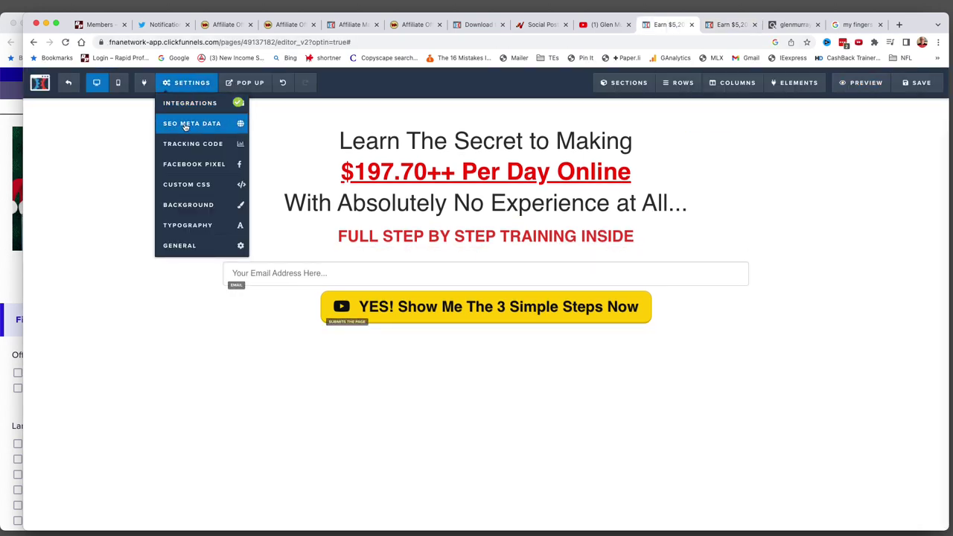
{"action": "left_click", "coordinate": [186, 125]}
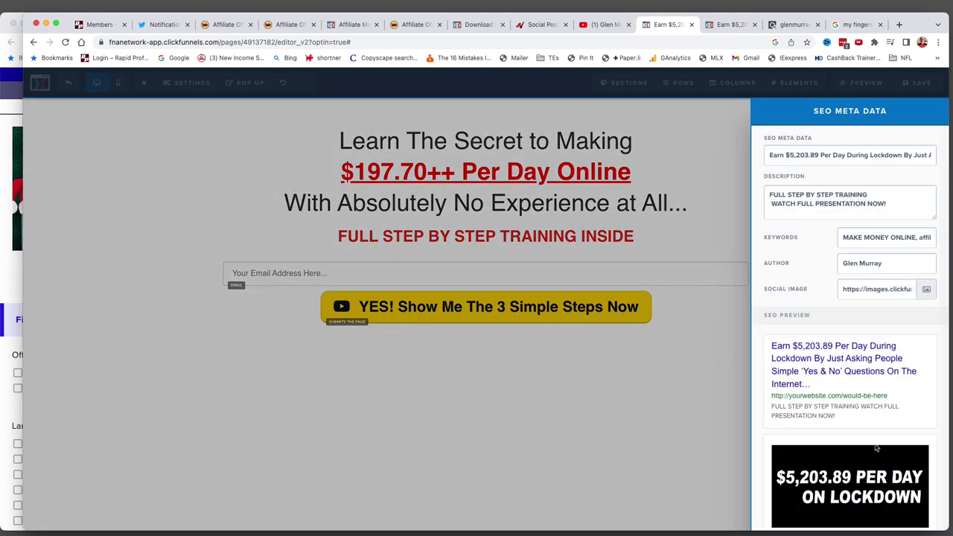
{"action": "scroll", "coordinate": [883, 449], "scroll_direction": "down", "scroll_amount": 3}
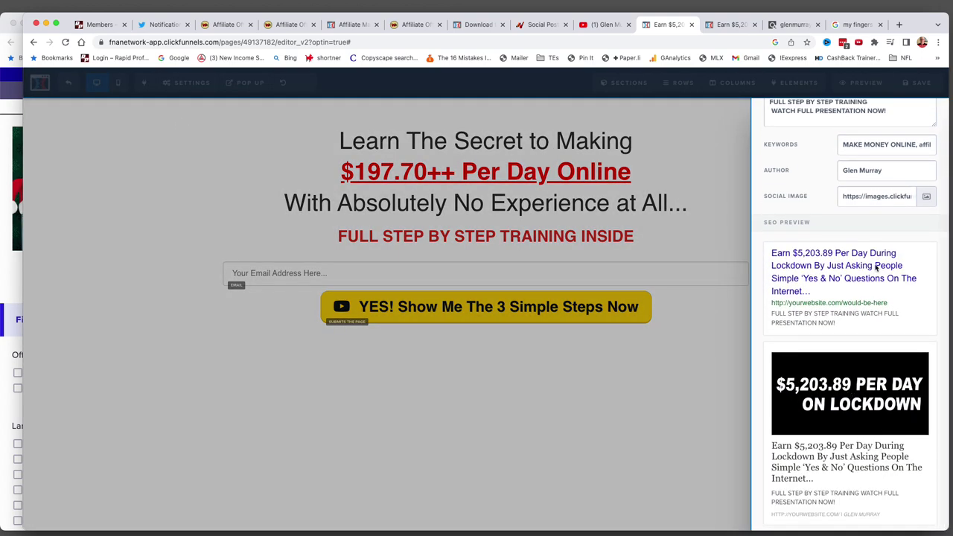
{"action": "scroll", "coordinate": [886, 267], "scroll_direction": "up", "scroll_amount": 3}
{"action": "left_click", "coordinate": [926, 289]}
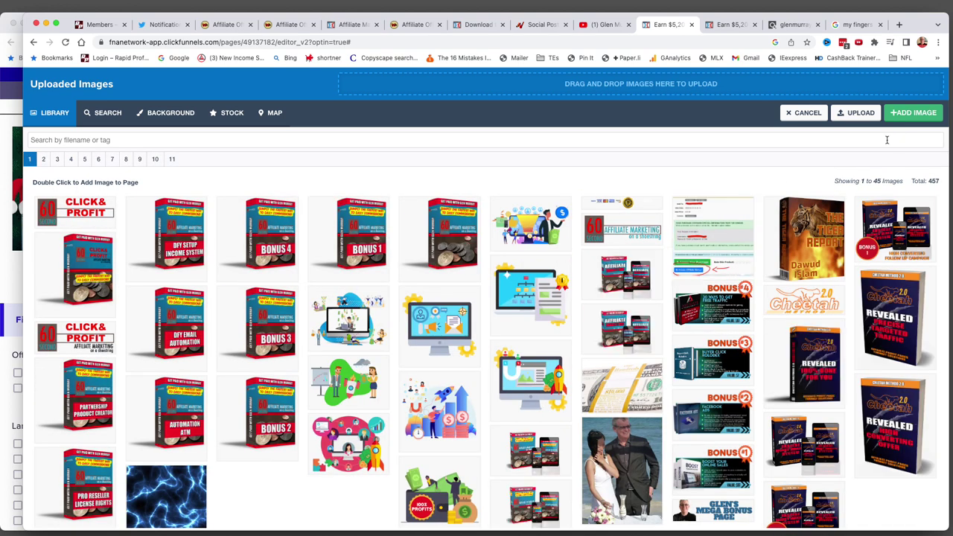
Upload Screenshot 2022-12-07 at 10.08.50 AM from the recent files and set it as the social image
{"action": "left_click", "coordinate": [854, 115]}
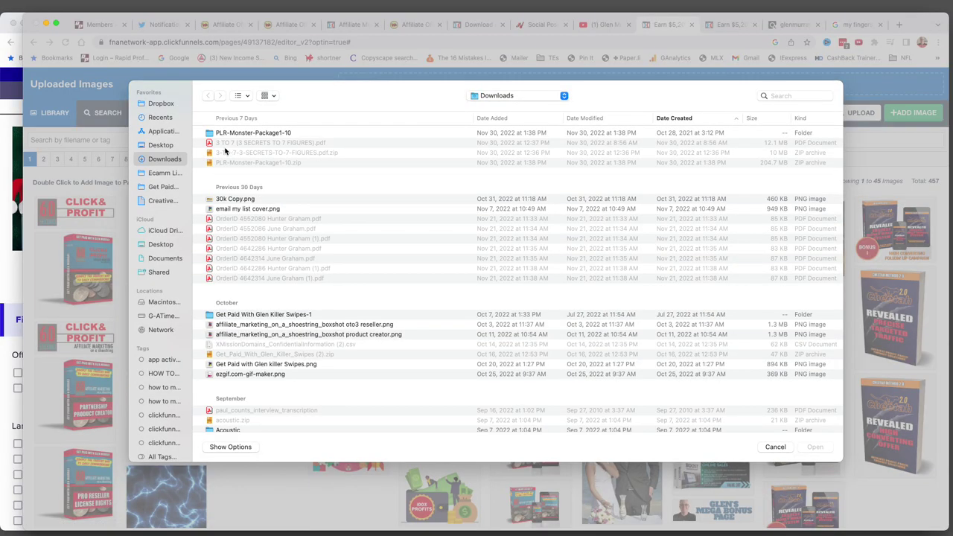
{"action": "left_click", "coordinate": [162, 119]}
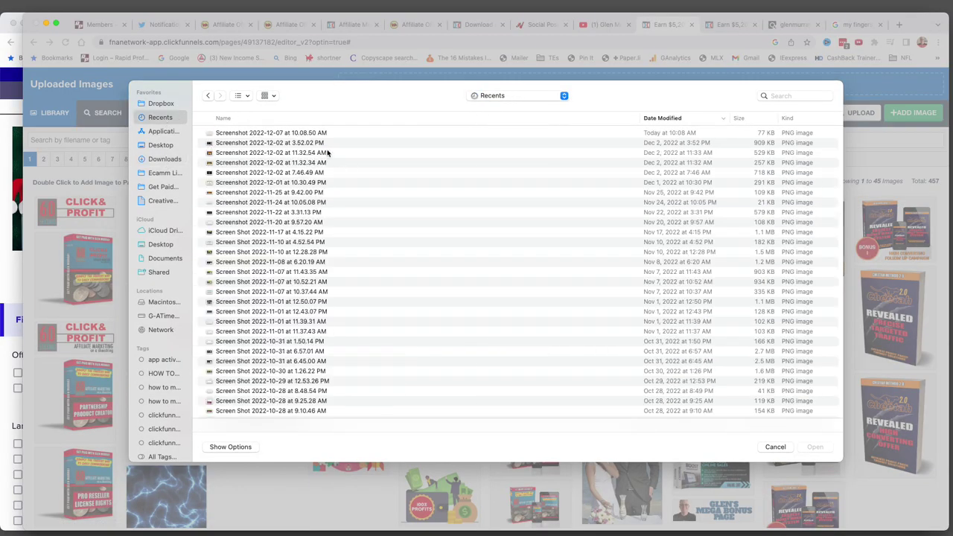
{"action": "left_click", "coordinate": [306, 136]}
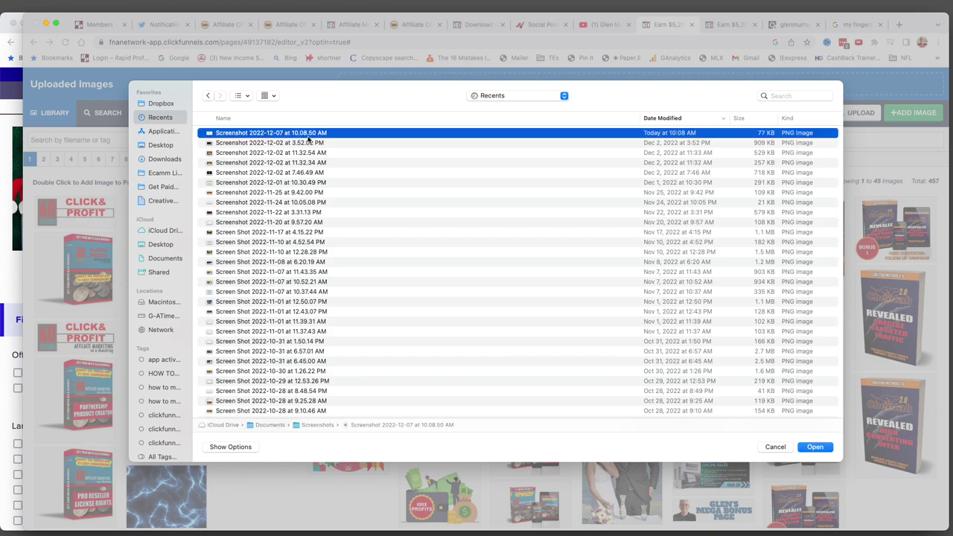
{"action": "left_click", "coordinate": [819, 449]}
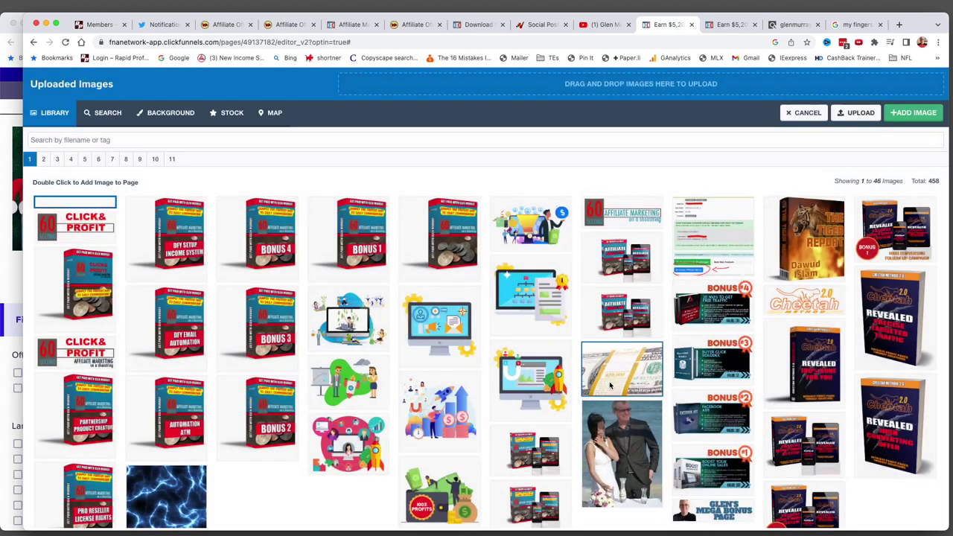
{"action": "left_click", "coordinate": [82, 215]}
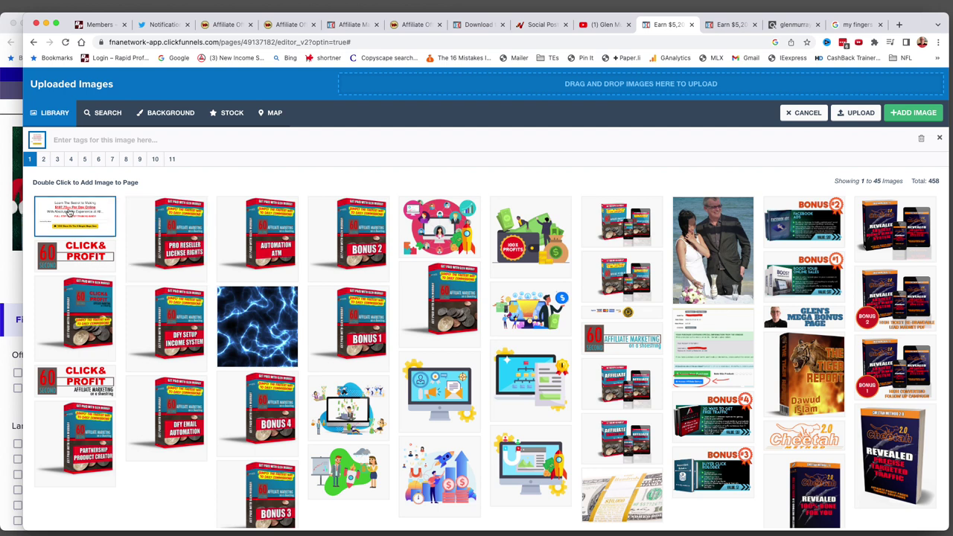
{"action": "left_click", "coordinate": [913, 112]}
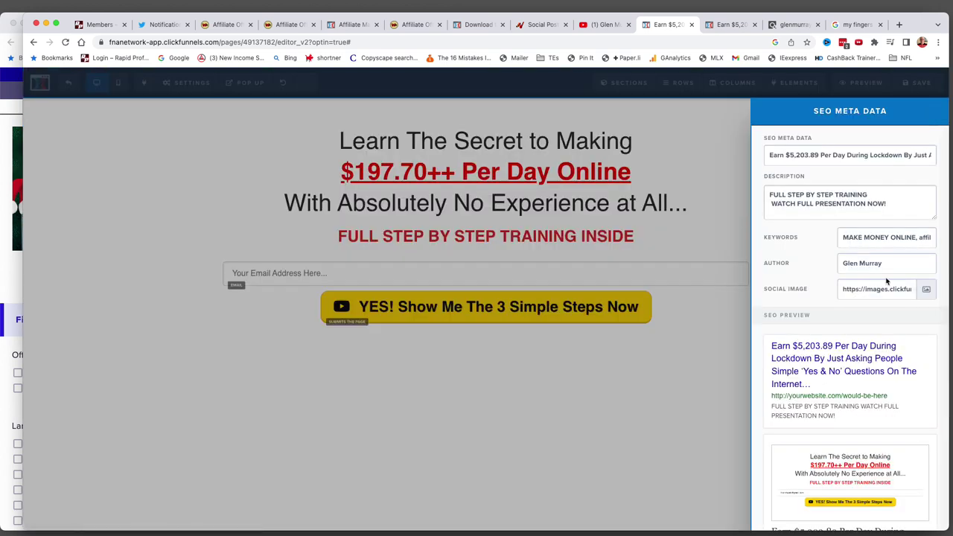
{"action": "scroll", "coordinate": [900, 379], "scroll_direction": "down", "scroll_amount": 3}
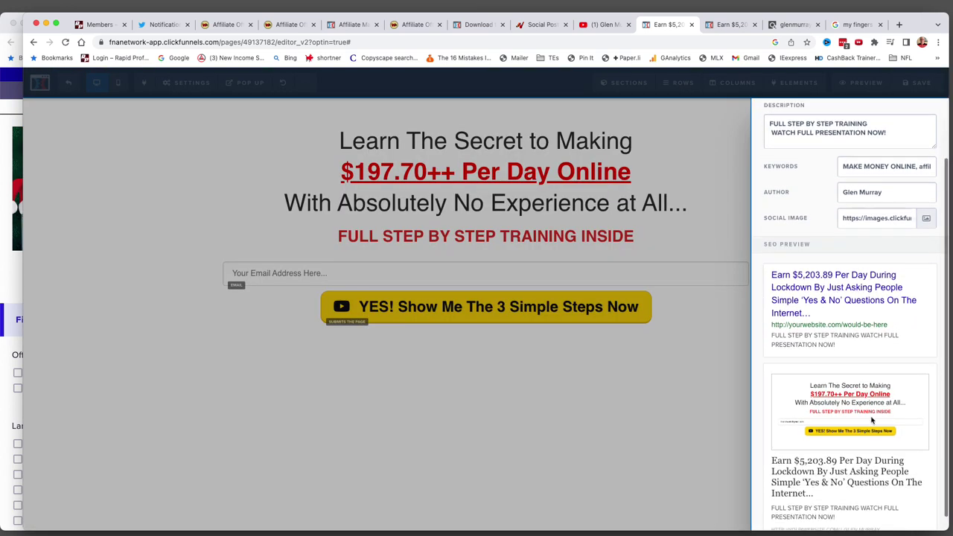
{"action": "scroll", "coordinate": [848, 447], "scroll_direction": "up", "scroll_amount": 3}
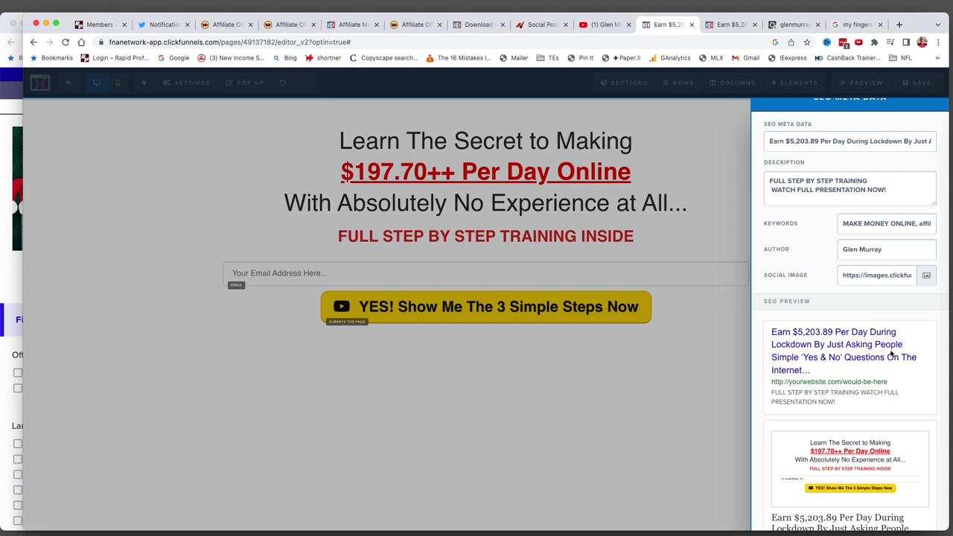
Copy the page headline, from "Learn The Secret to Making" through "No Experience at All...", and replace the SEO title with it
{"action": "left_click", "coordinate": [623, 204]}
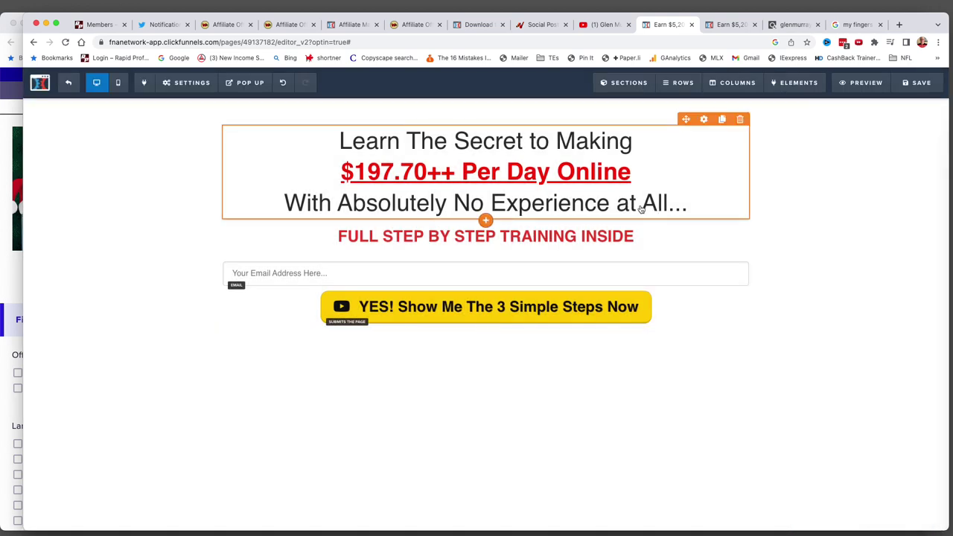
{"action": "double_click", "coordinate": [640, 206]}
{"action": "triple_click", "coordinate": [640, 206]}
{"action": "key", "text": "ctrl+c"}
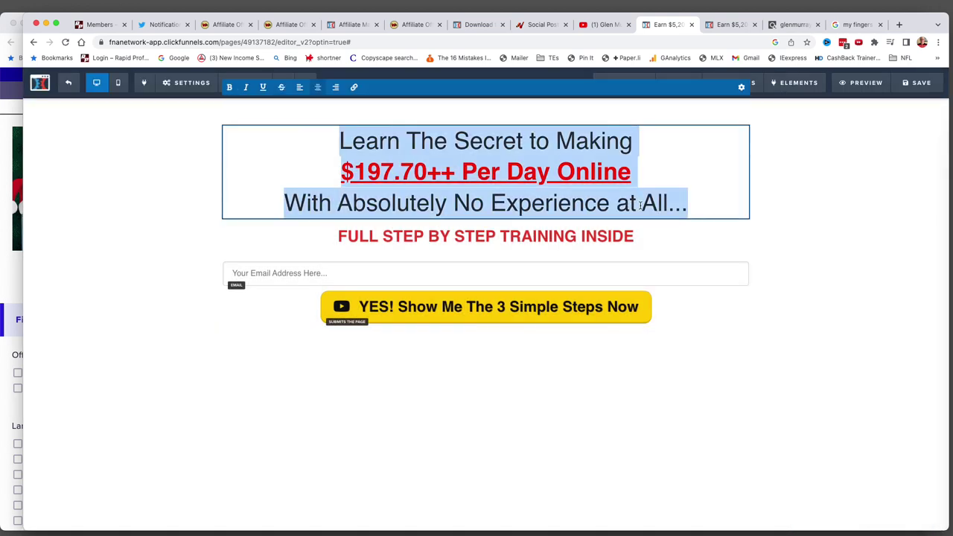
{"action": "left_click", "coordinate": [179, 82]}
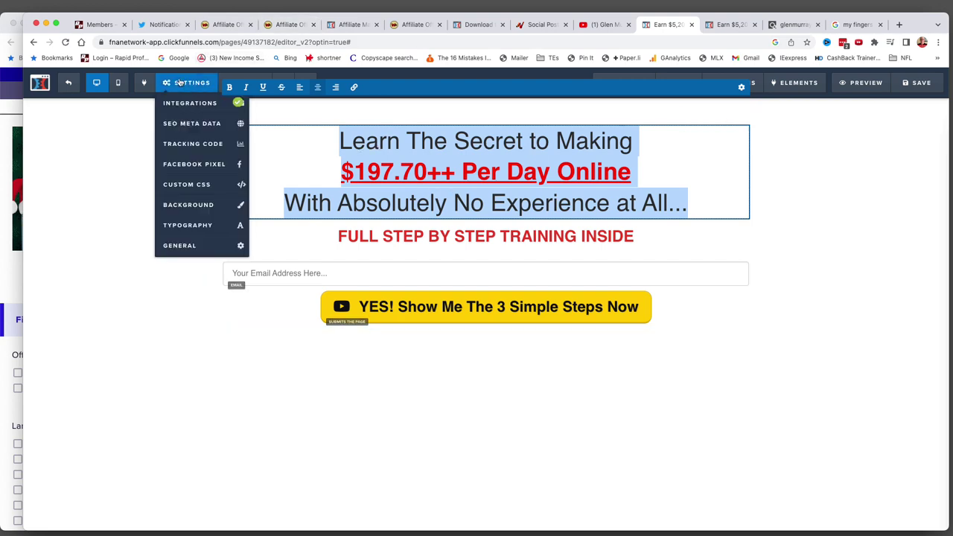
{"action": "left_click", "coordinate": [193, 123]}
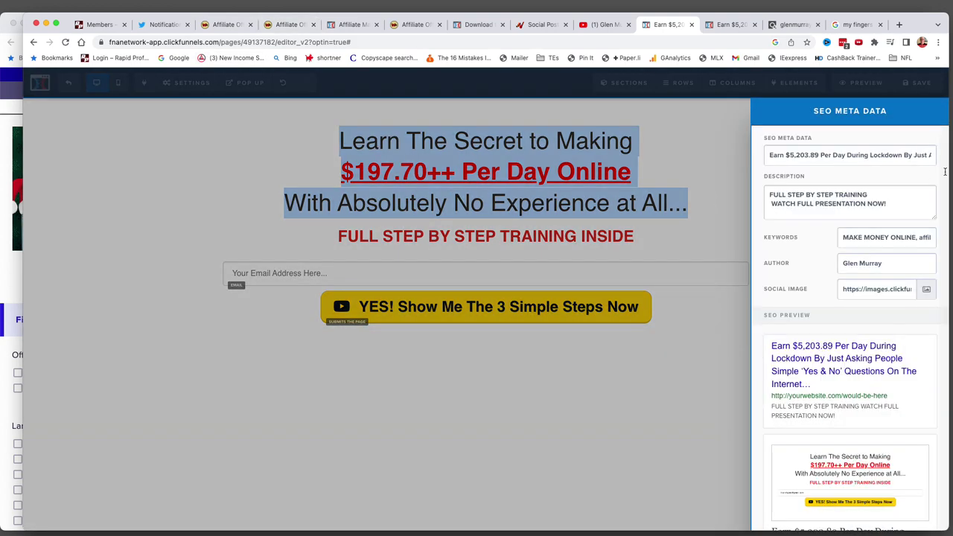
{"action": "left_click", "coordinate": [853, 157]}
{"action": "key", "text": "ctrl+a"}
{"action": "key", "text": "ctrl+v"}
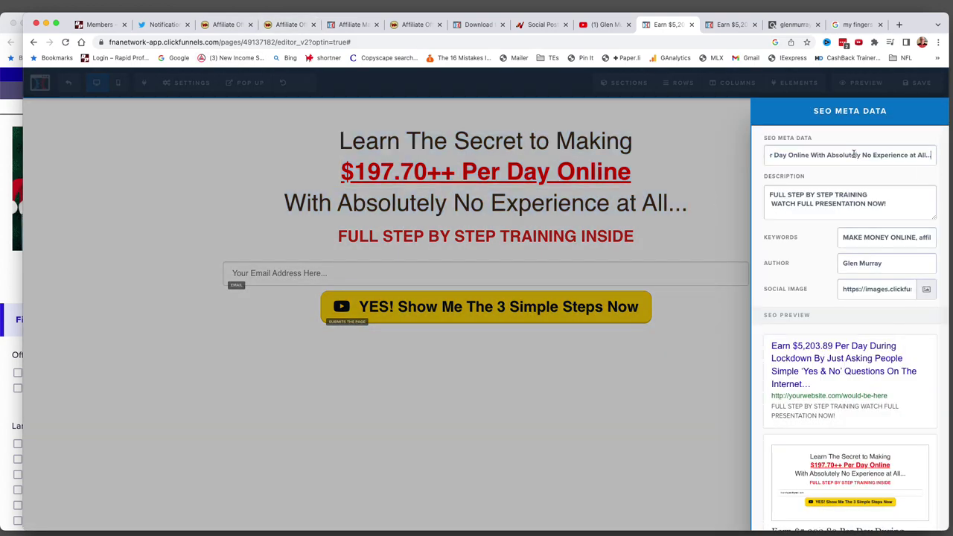
Change the SEO description to "FULL STEP BY STEP TRAINING INSIDE" and close the SEO settings
{"action": "left_click", "coordinate": [598, 234]}
{"action": "left_click", "coordinate": [574, 238]}
{"action": "left_click", "coordinate": [161, 87]}
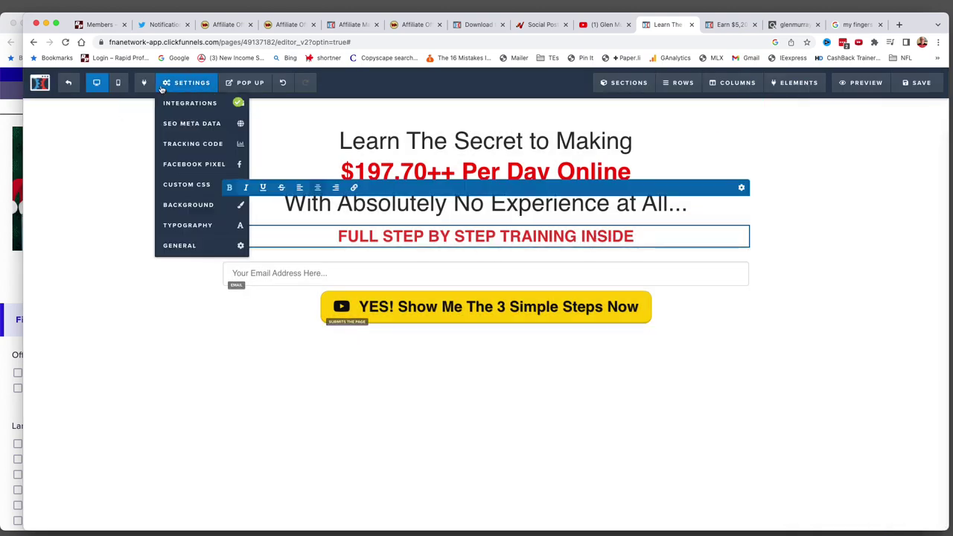
{"action": "left_click", "coordinate": [190, 123]}
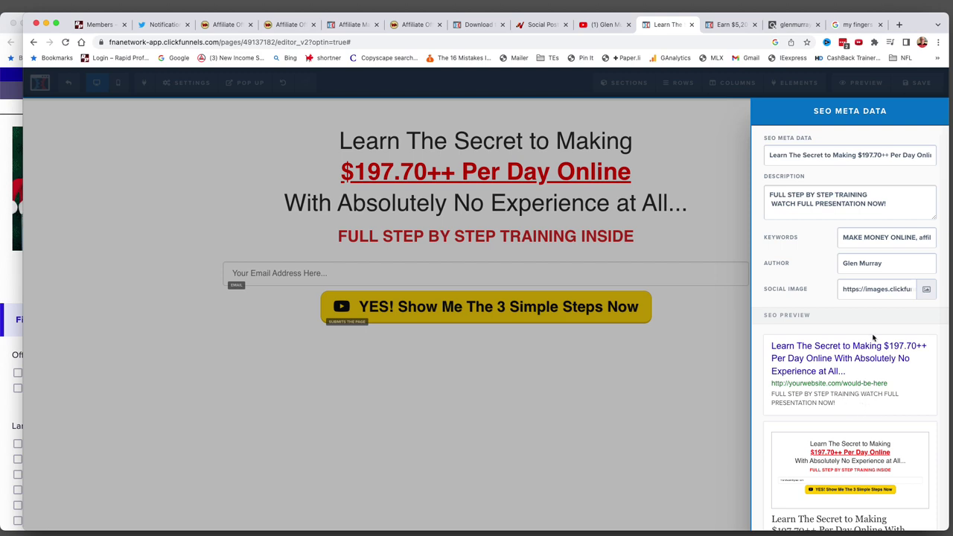
{"action": "left_click_drag", "start_coordinate": [895, 204], "coordinate": [759, 203]}
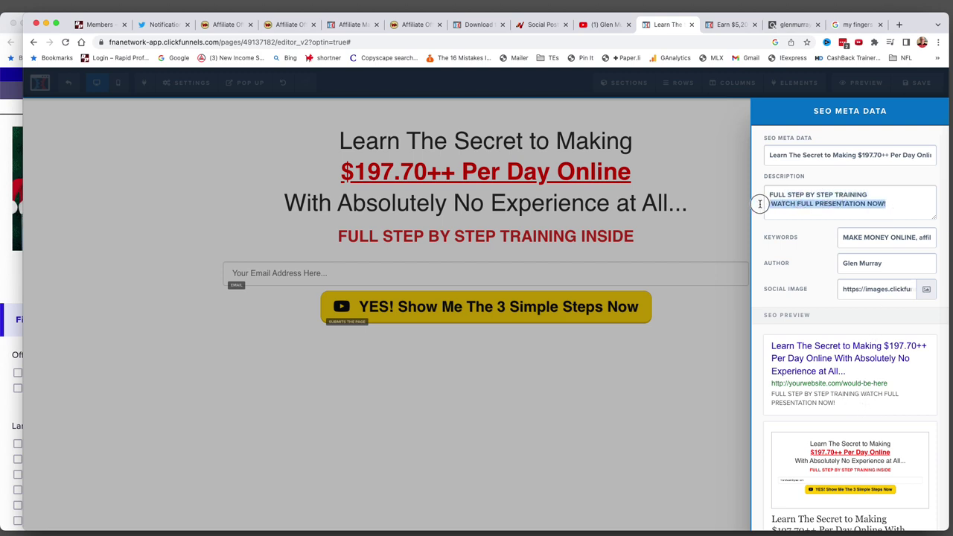
{"action": "key", "text": "BackSpace"}
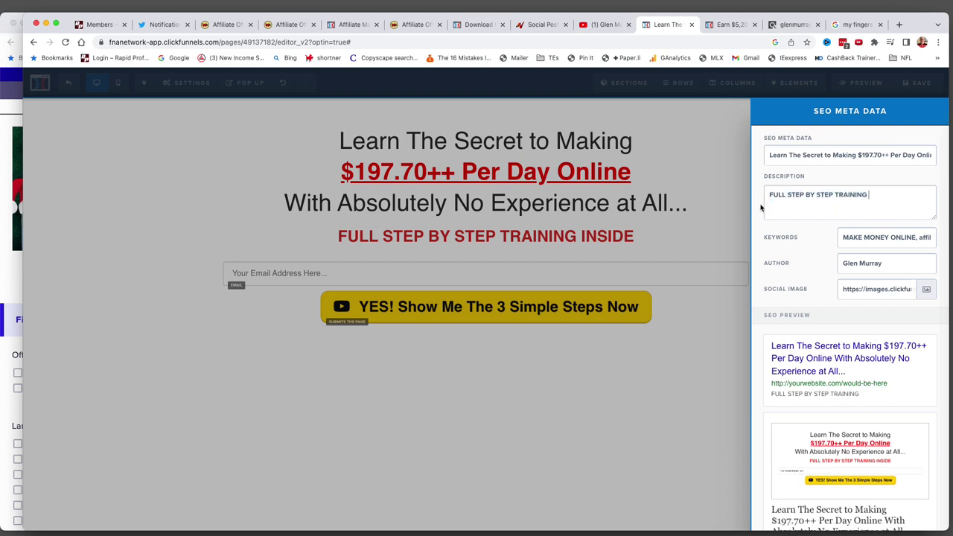
{"action": "type", "text": "SIDE"}
{"action": "scroll", "coordinate": [920, 421], "scroll_direction": "down", "scroll_amount": 1}
{"action": "scroll", "coordinate": [918, 432], "scroll_direction": "up", "scroll_amount": 1}
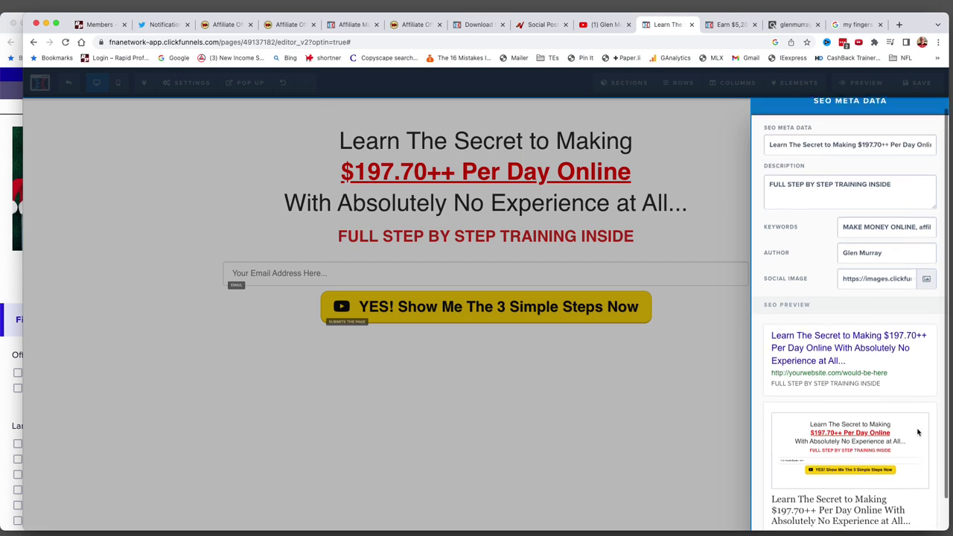
{"action": "left_click", "coordinate": [684, 355]}
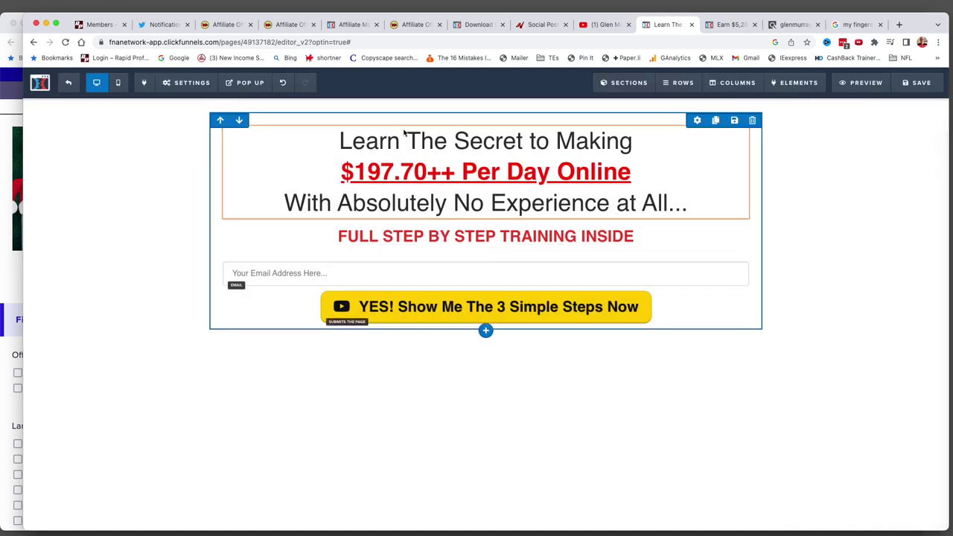
Recheck the SEO title, description and social image preview, close the settings and save the page
{"action": "left_click", "coordinate": [186, 83]}
{"action": "left_click", "coordinate": [203, 121]}
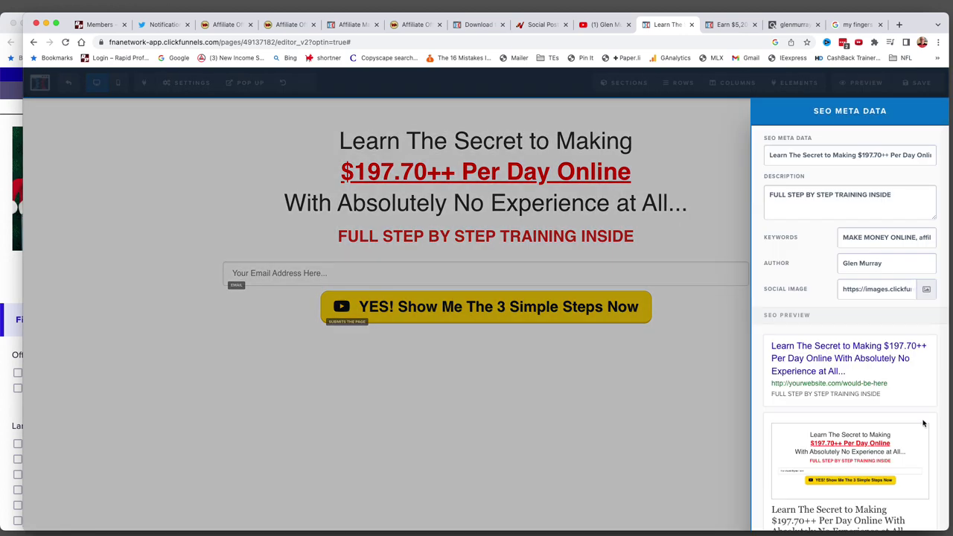
{"action": "scroll", "coordinate": [893, 445], "scroll_direction": "down", "scroll_amount": 1}
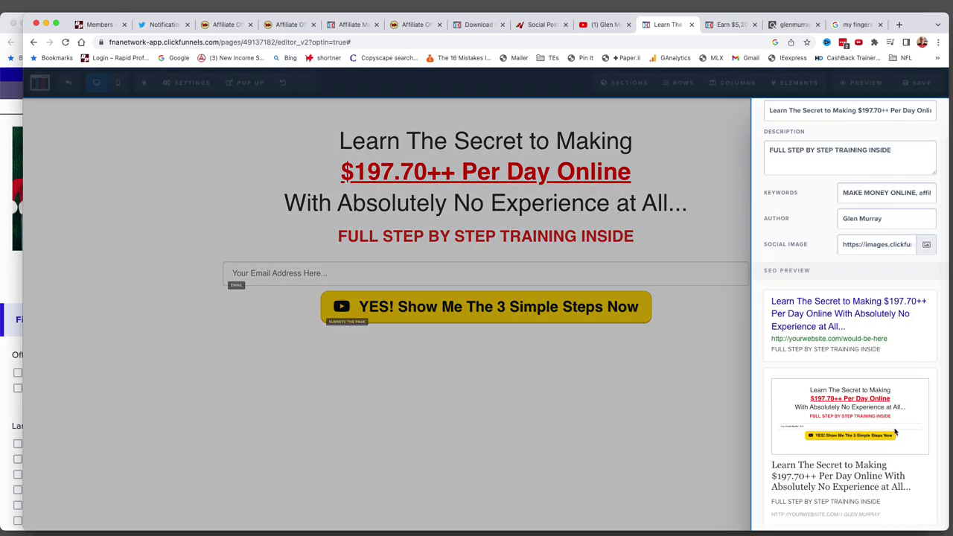
{"action": "left_click", "coordinate": [693, 182]}
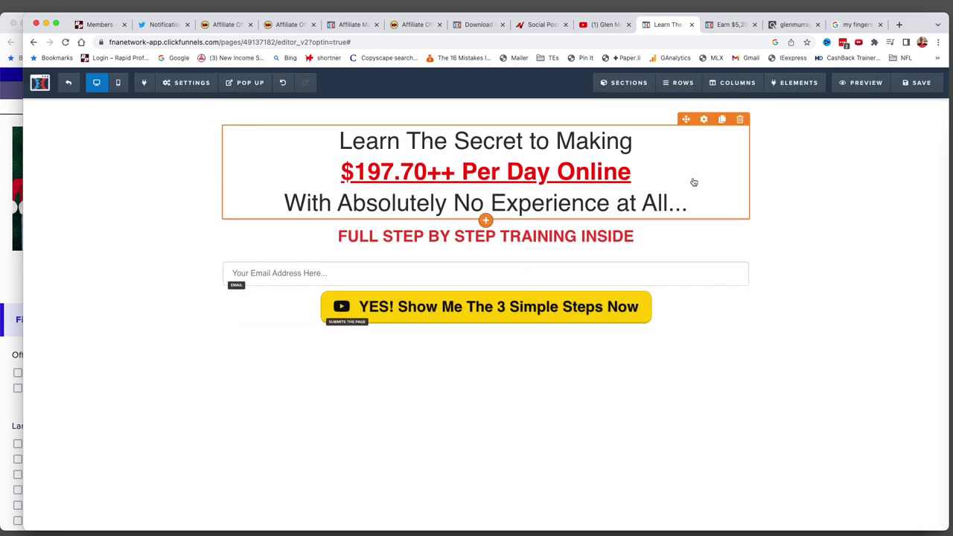
{"action": "left_click", "coordinate": [919, 83]}
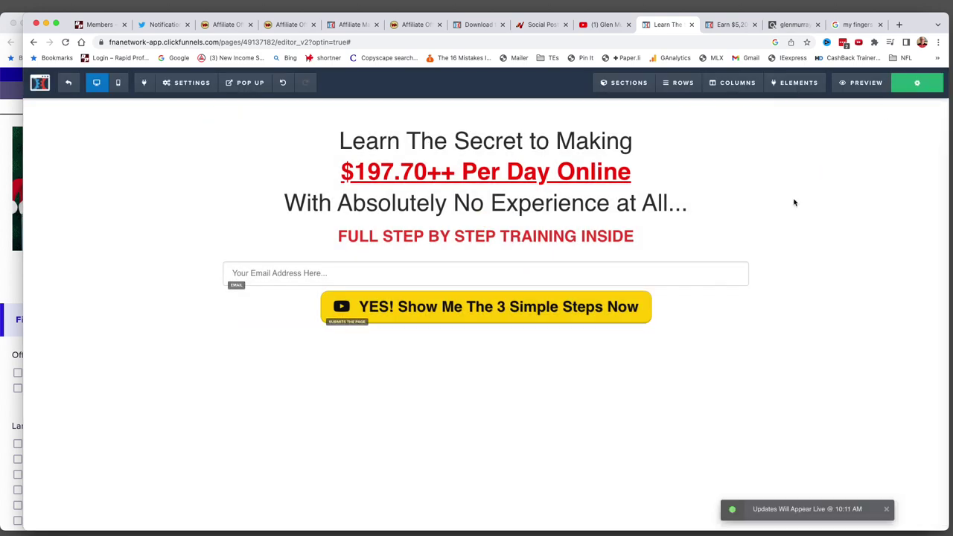
Test the opt-in form in the page preview by submitting the filled-in email address, and look over the sales page it leads to
{"action": "left_click", "coordinate": [731, 29]}
{"action": "left_click", "coordinate": [480, 244]}
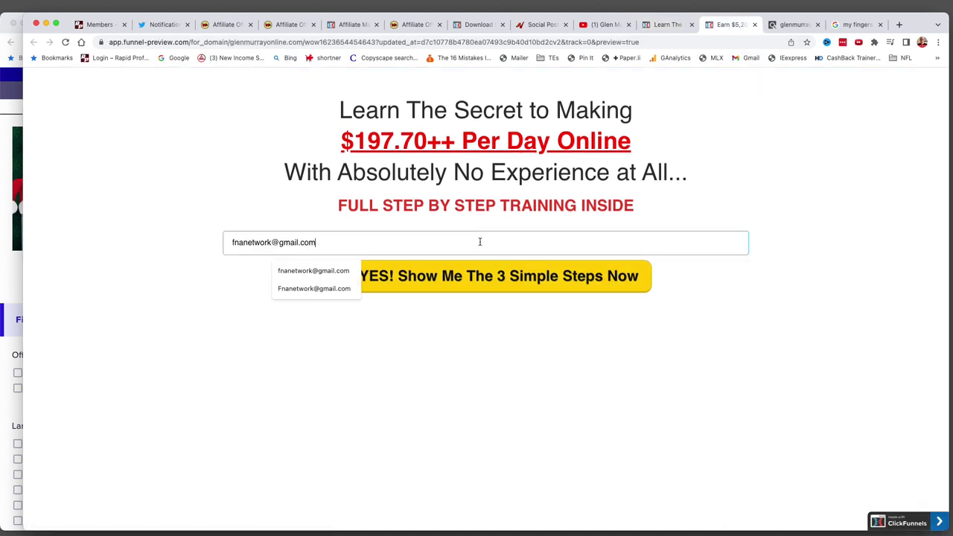
{"action": "left_click", "coordinate": [519, 277]}
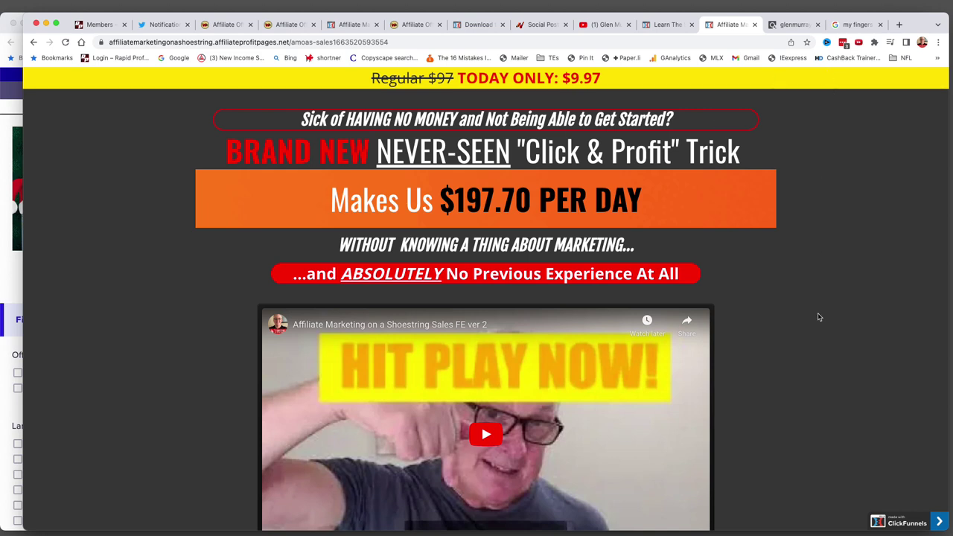
{"action": "scroll", "coordinate": [818, 337], "scroll_direction": "down", "scroll_amount": 4}
{"action": "scroll", "coordinate": [817, 340], "scroll_direction": "up", "scroll_amount": 4}
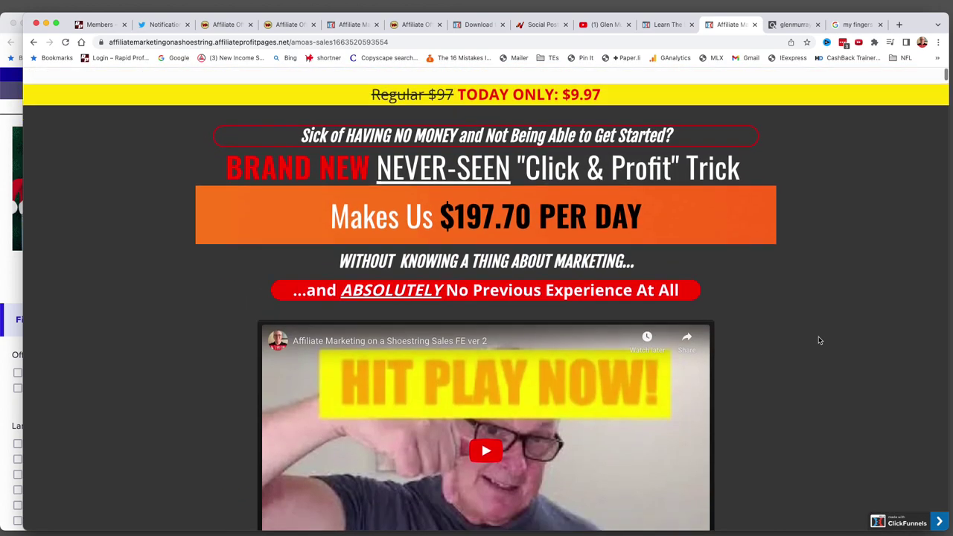